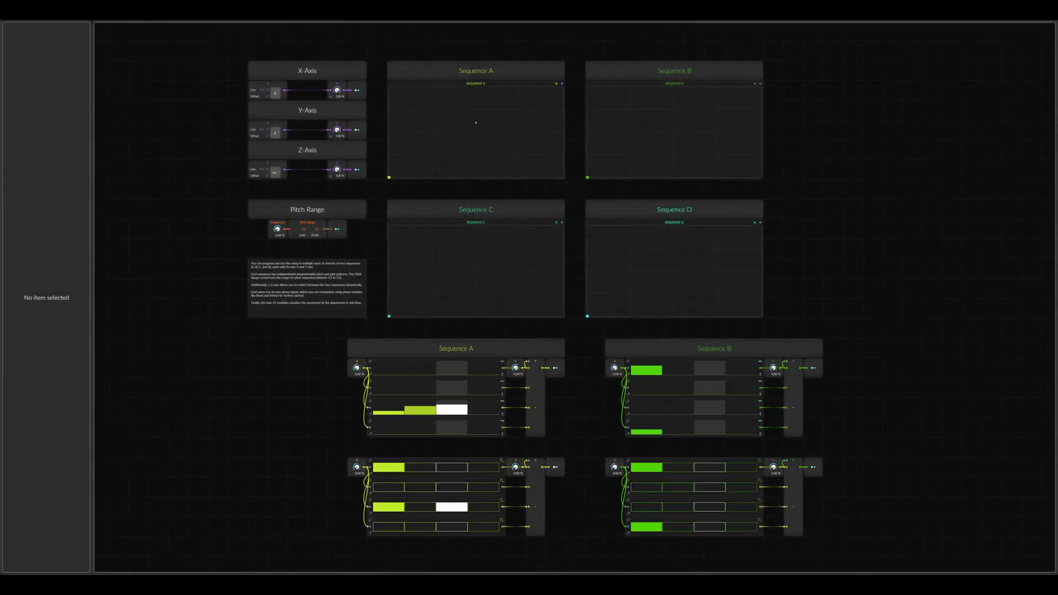
Patch CLKD's CLK 1 output to Cartesia's X FWD input and its CLK 2 output to the Y FWD input.
{"action": "left_click", "coordinate": [356, 140]}
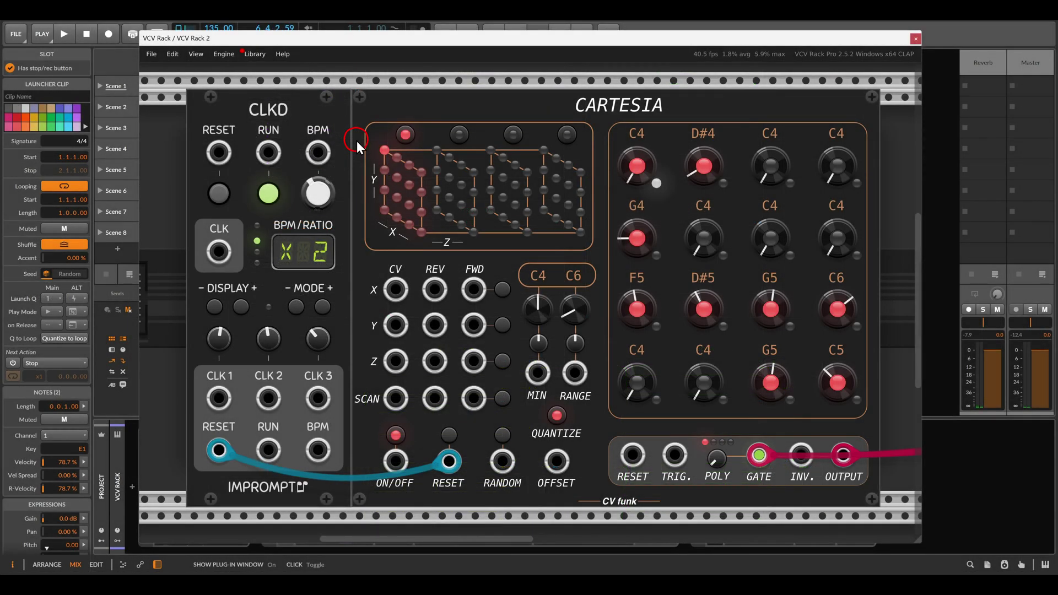
{"action": "left_click_drag", "start_coordinate": [219, 398], "coordinate": [473, 289]}
{"action": "left_click", "coordinate": [607, 162]}
{"action": "mouse_move", "coordinate": [606, 163]}
{"action": "left_mouse_down"}
{"action": "mouse_move", "coordinate": [757, 170]}
{"action": "mouse_move", "coordinate": [748, 158]}
{"action": "mouse_move", "coordinate": [792, 170]}
{"action": "mouse_move", "coordinate": [754, 184]}
{"action": "left_mouse_up"}
{"action": "left_click", "coordinate": [724, 210]}
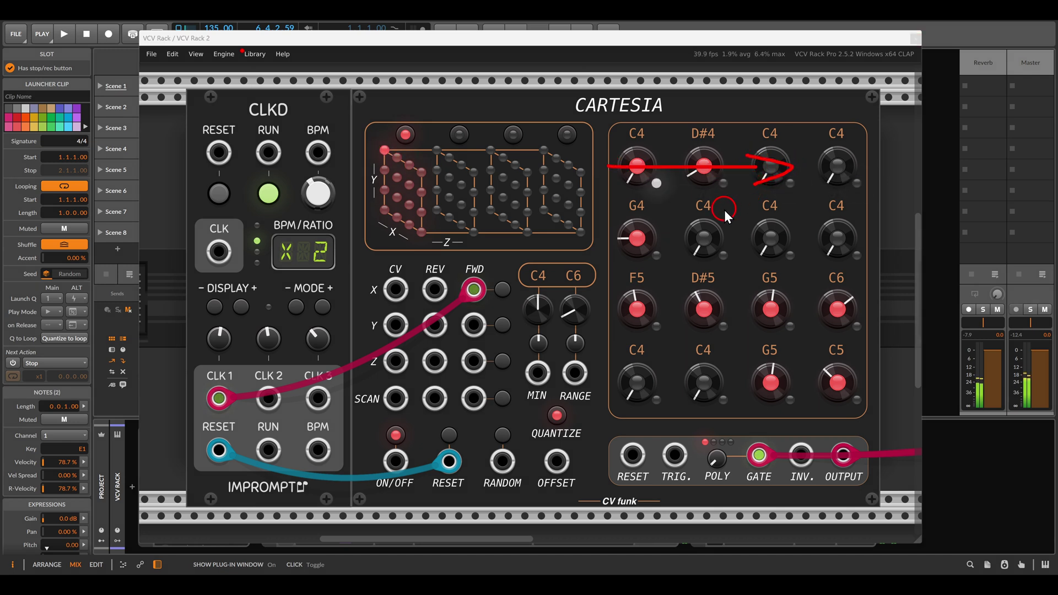
{"action": "left_click", "coordinate": [330, 350]}
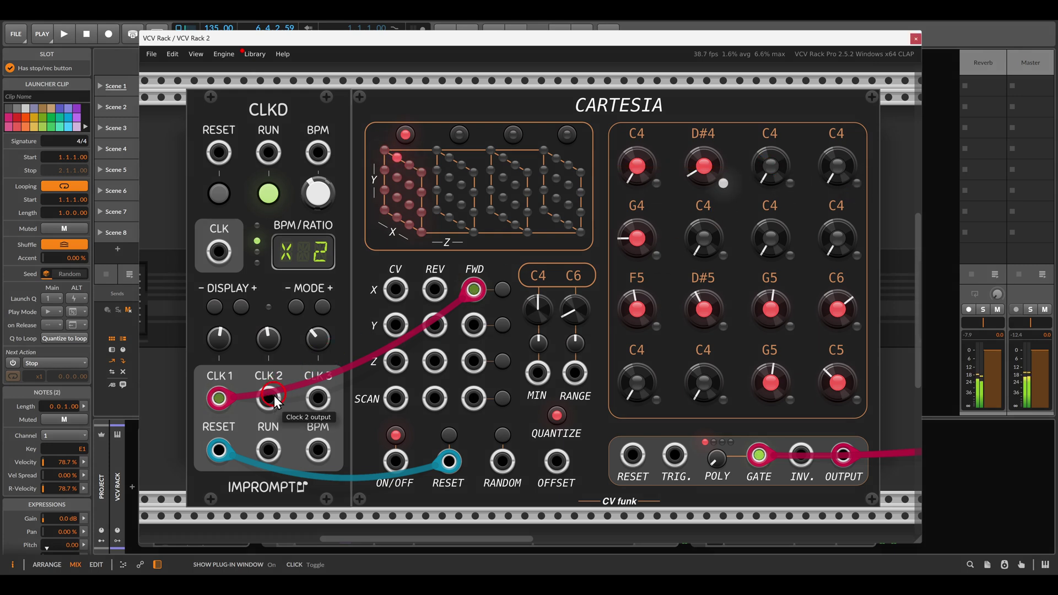
{"action": "left_click_drag", "start_coordinate": [272, 396], "coordinate": [473, 325]}
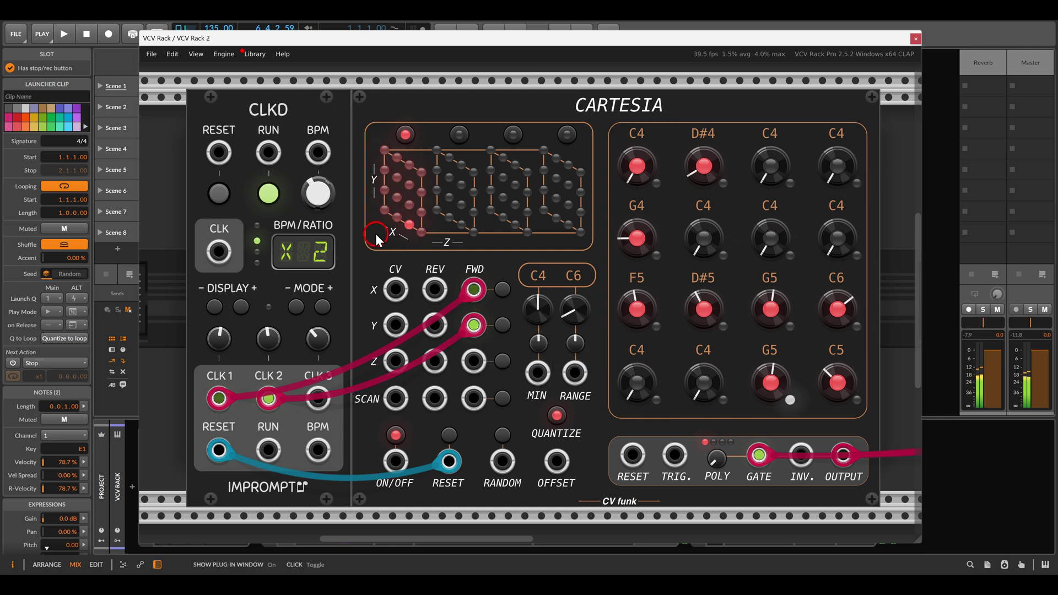
Go through Cartesia's slices 2 to 4 and back to slice 1, and patch CLK 3 to the Z FWD input.
{"action": "left_click", "coordinate": [457, 135]}
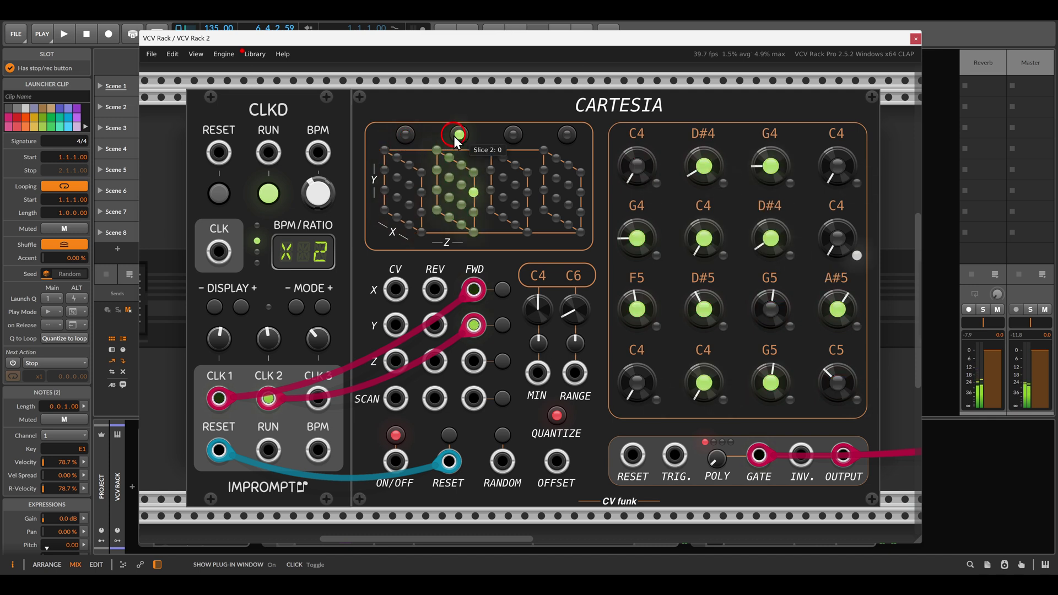
{"action": "left_click", "coordinate": [511, 135]}
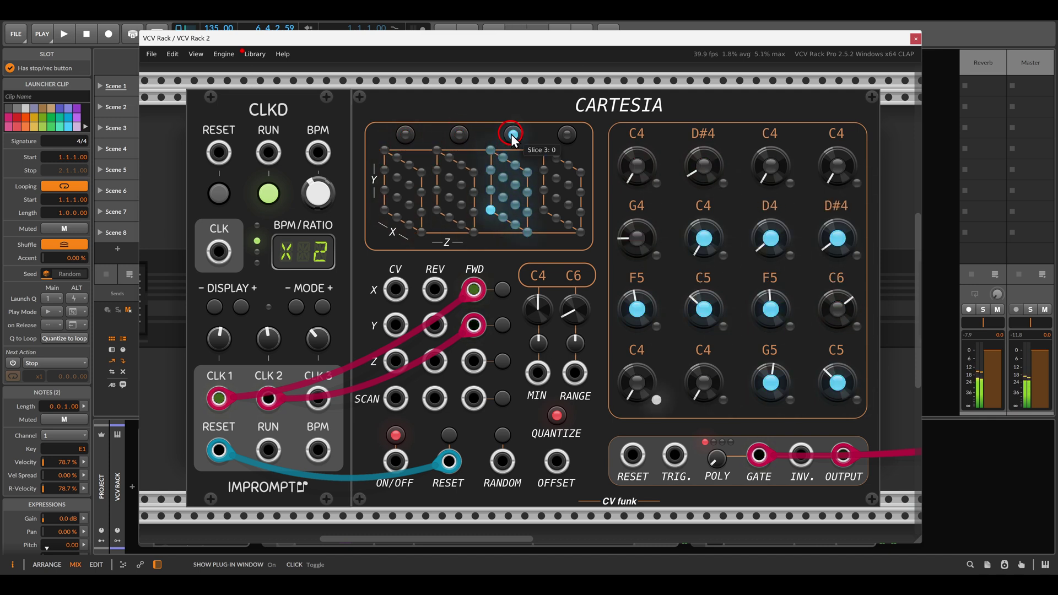
{"action": "left_click", "coordinate": [567, 136]}
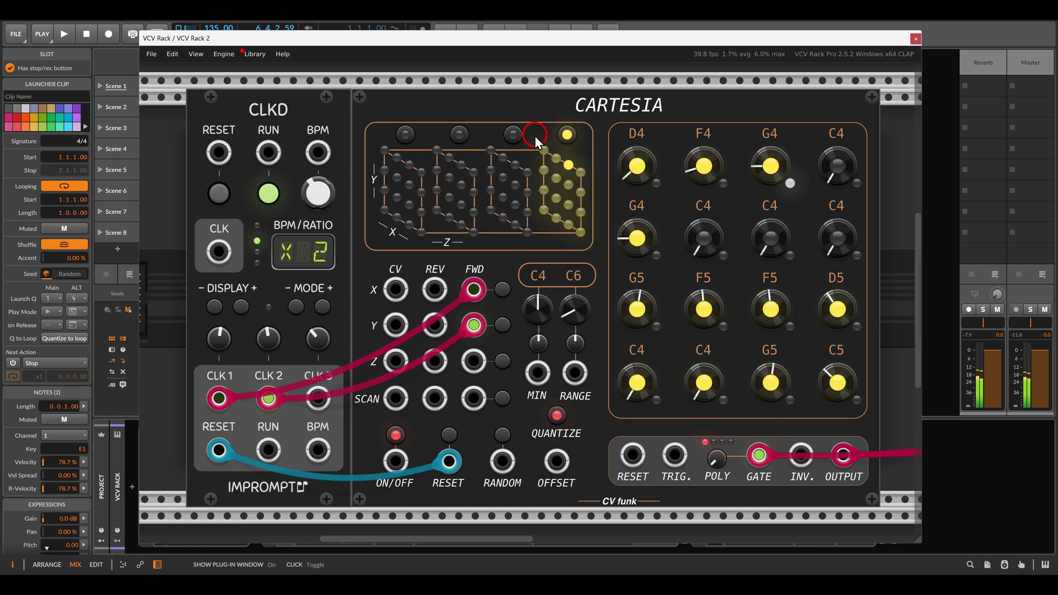
{"action": "left_click", "coordinate": [514, 135]}
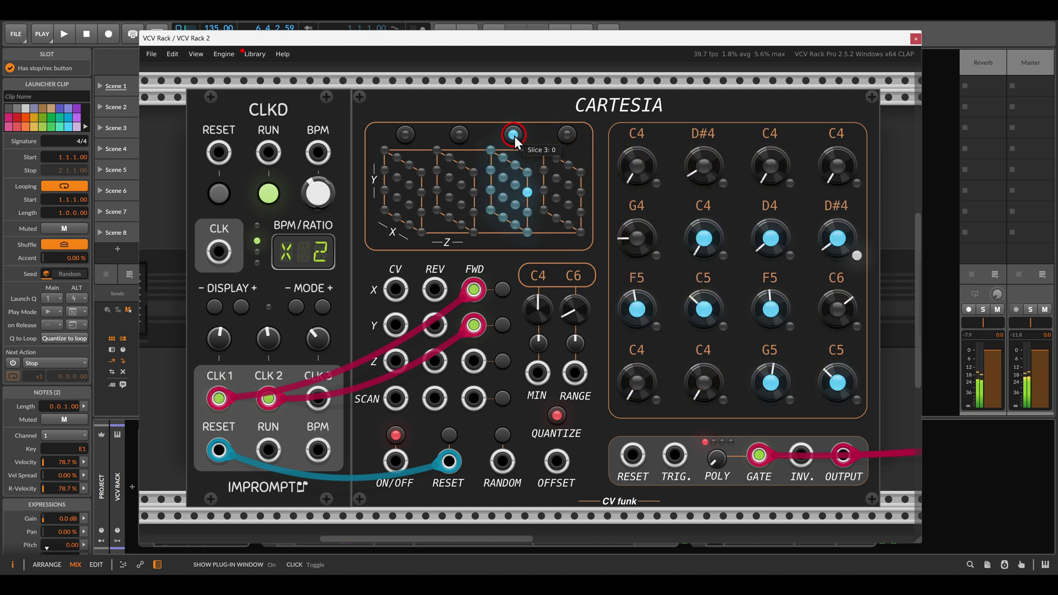
{"action": "left_click", "coordinate": [462, 135]}
{"action": "left_click", "coordinate": [407, 135]}
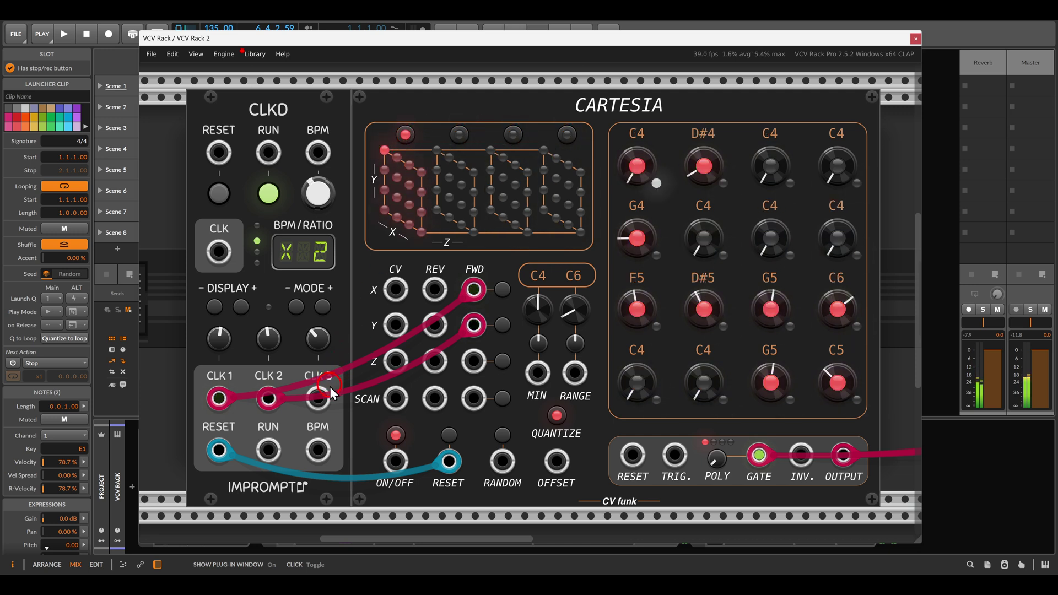
{"action": "left_click_drag", "start_coordinate": [318, 396], "coordinate": [475, 361]}
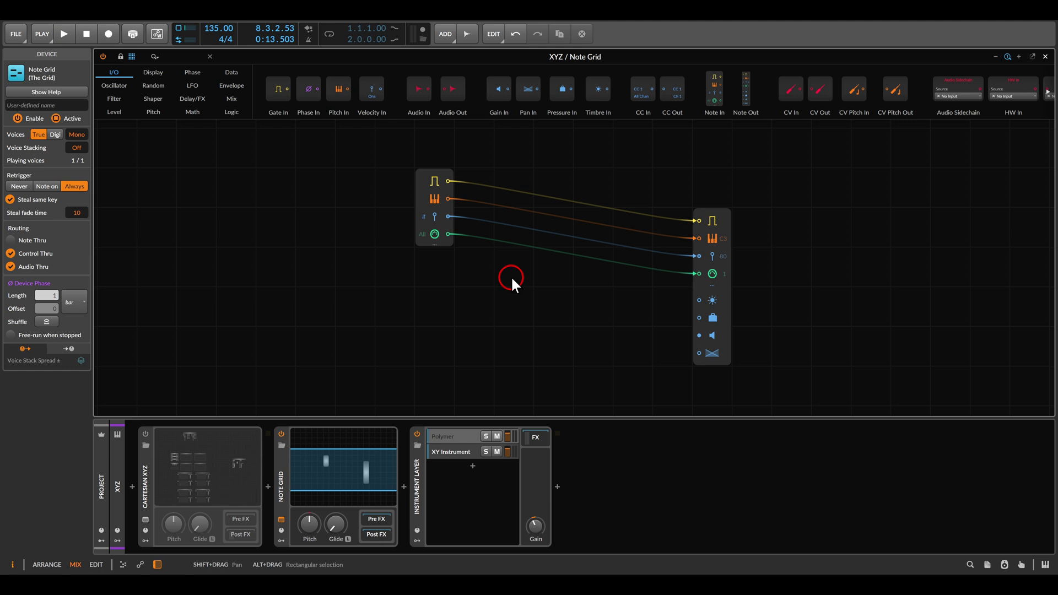
Switch to the XYZ track's Note Grid in Bitwig Studio and delete its note input module.
{"action": "left_click", "coordinate": [424, 183]}
{"action": "key", "text": "Delete"}
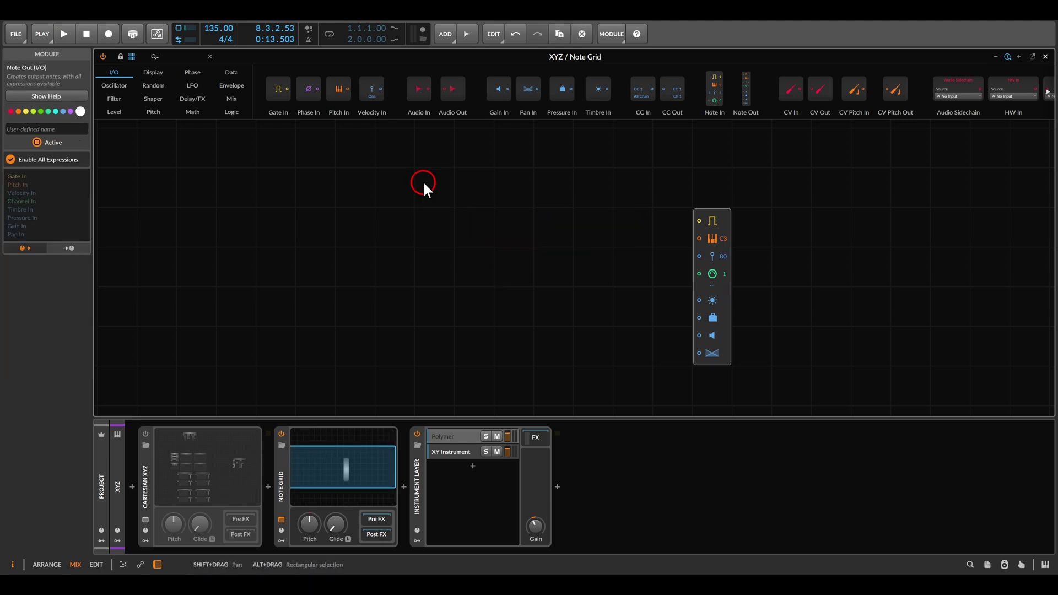
{"action": "left_click", "coordinate": [278, 469]}
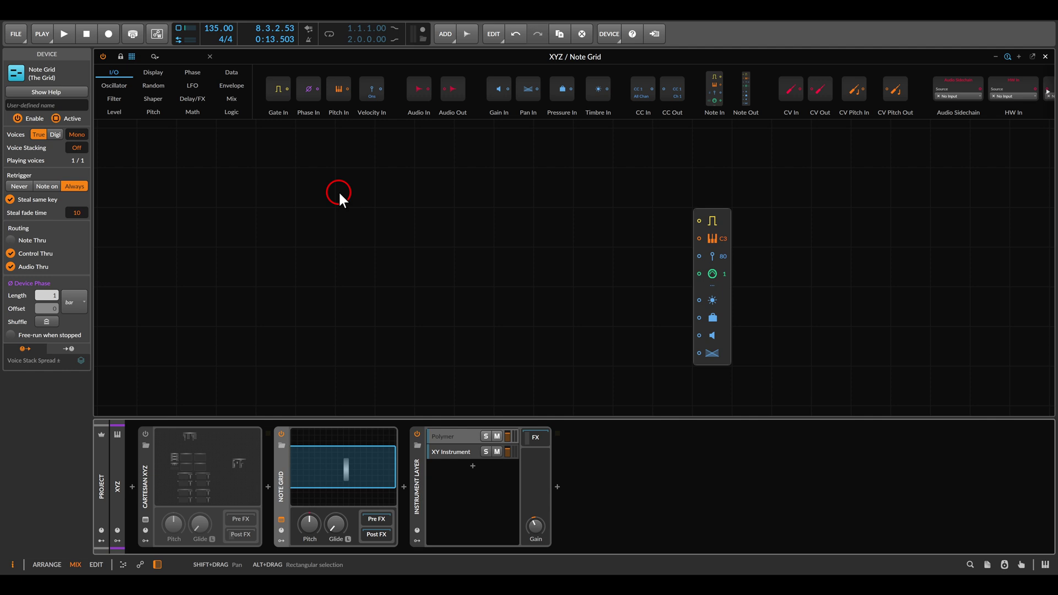
Add a Steps module with a step count of 4 to the Note Grid and turn off its device phase.
{"action": "left_click", "coordinate": [231, 72]}
{"action": "left_click_drag", "start_coordinate": [587, 98], "coordinate": [435, 243]}
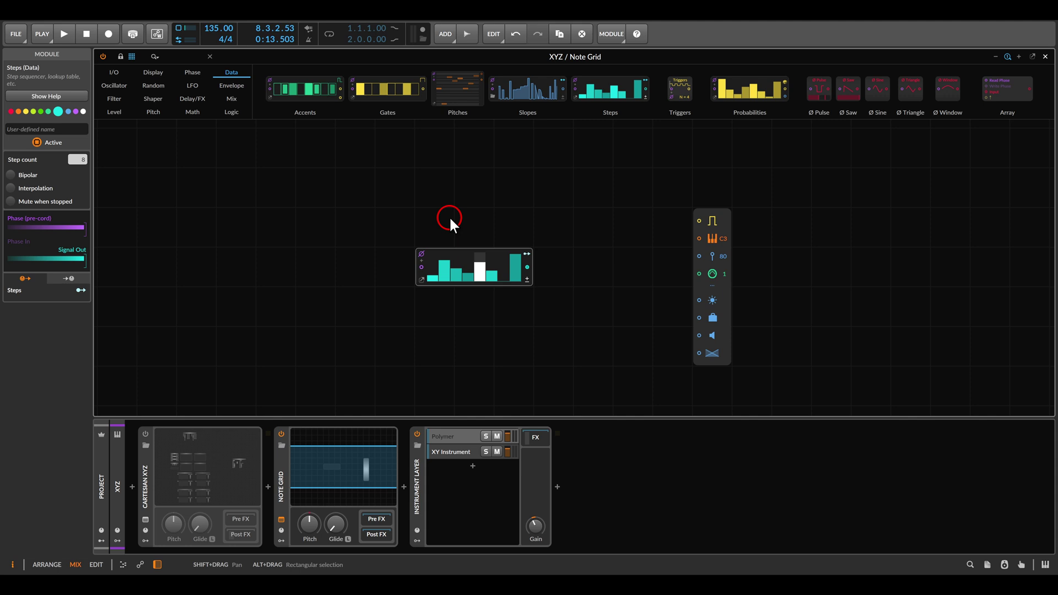
{"action": "key", "text": "plus"}
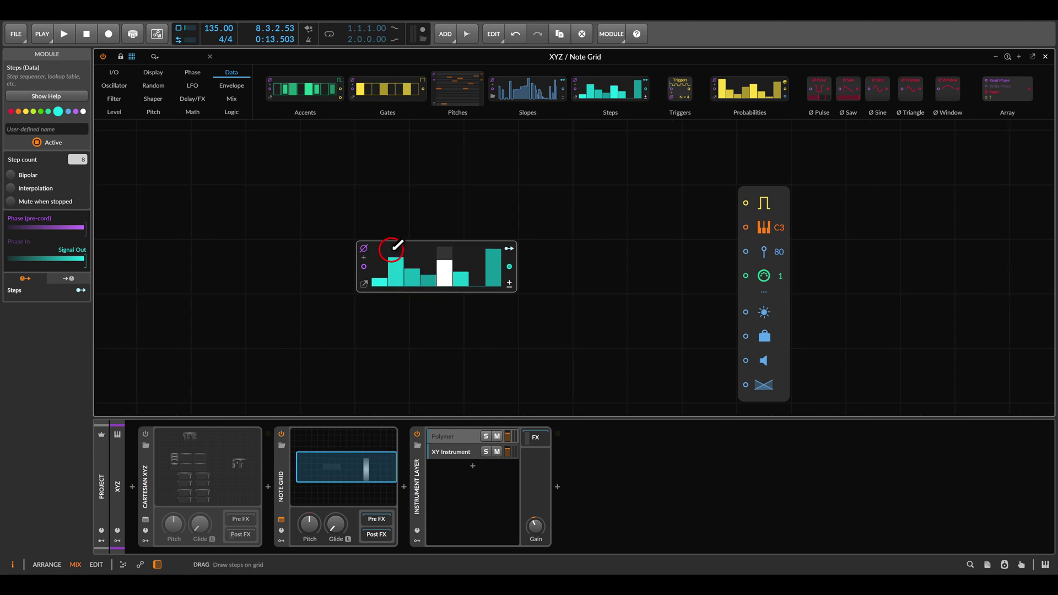
{"action": "scroll", "coordinate": [78, 159], "scroll_direction": "down", "scroll_amount": 4}
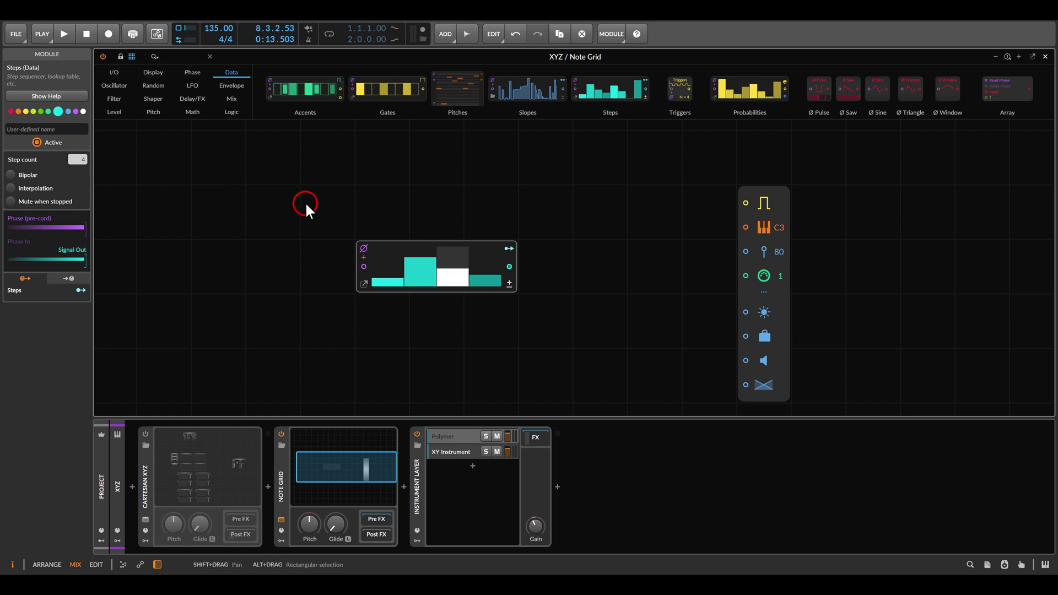
{"action": "left_click", "coordinate": [364, 249]}
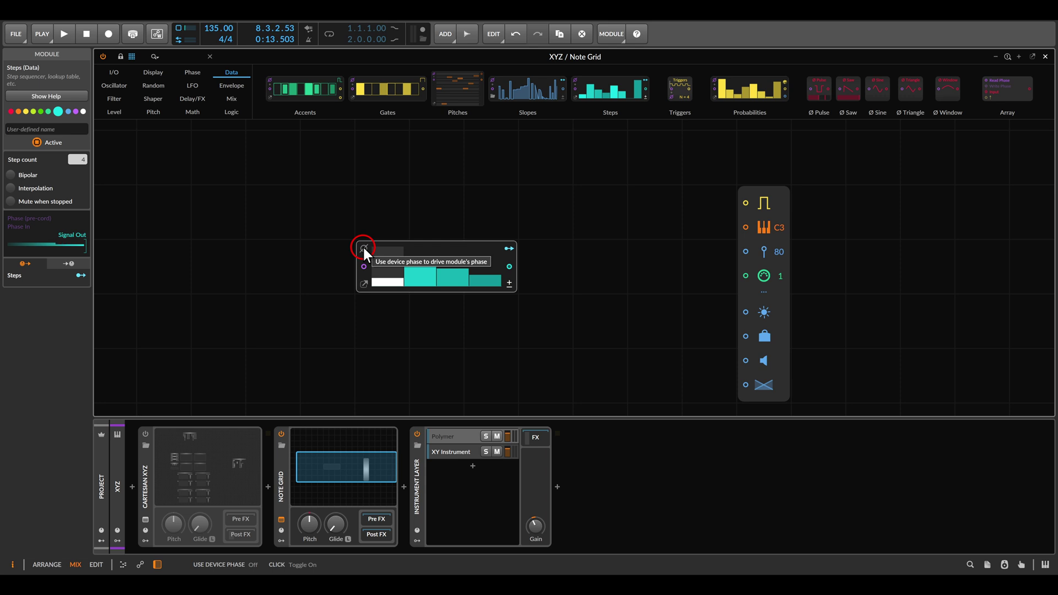
Add a Step Access module before the Steps module and set its length and range to 4 / 4.
{"action": "left_click", "coordinate": [191, 72]}
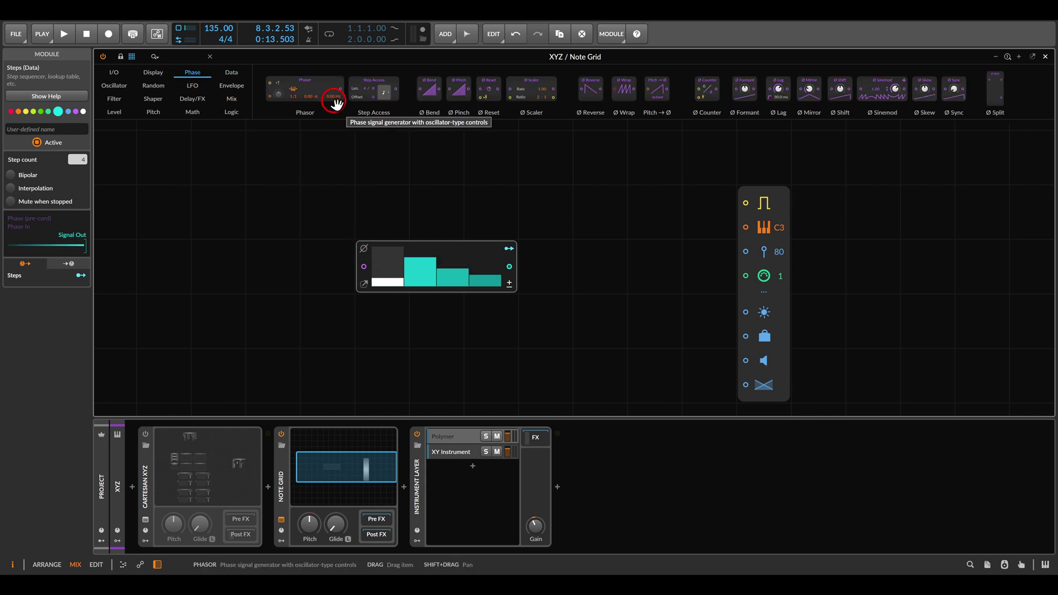
{"action": "left_click_drag", "start_coordinate": [378, 90], "coordinate": [348, 243]}
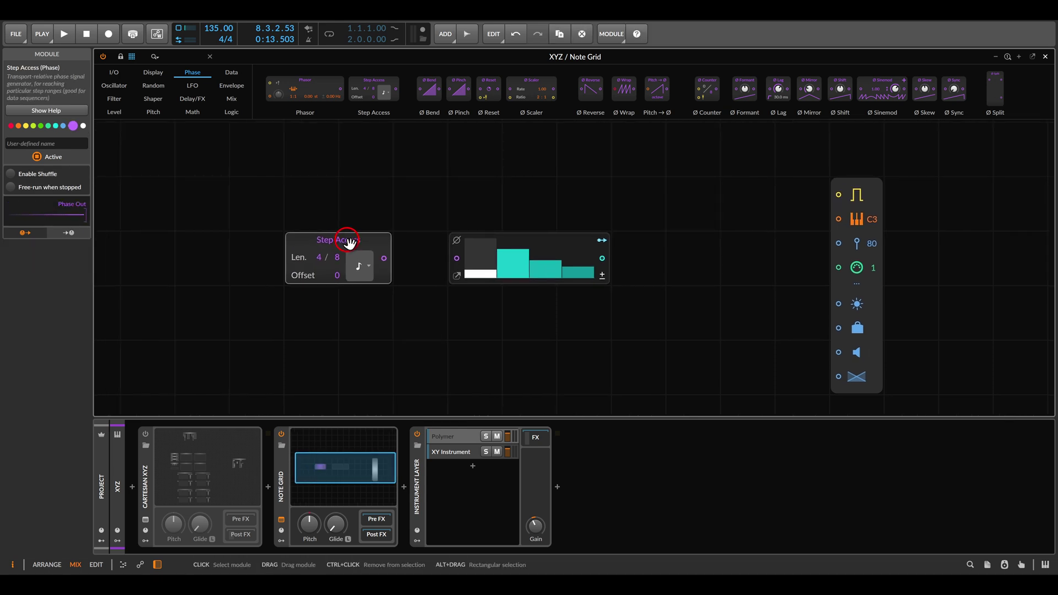
{"action": "left_click", "coordinate": [359, 266]}
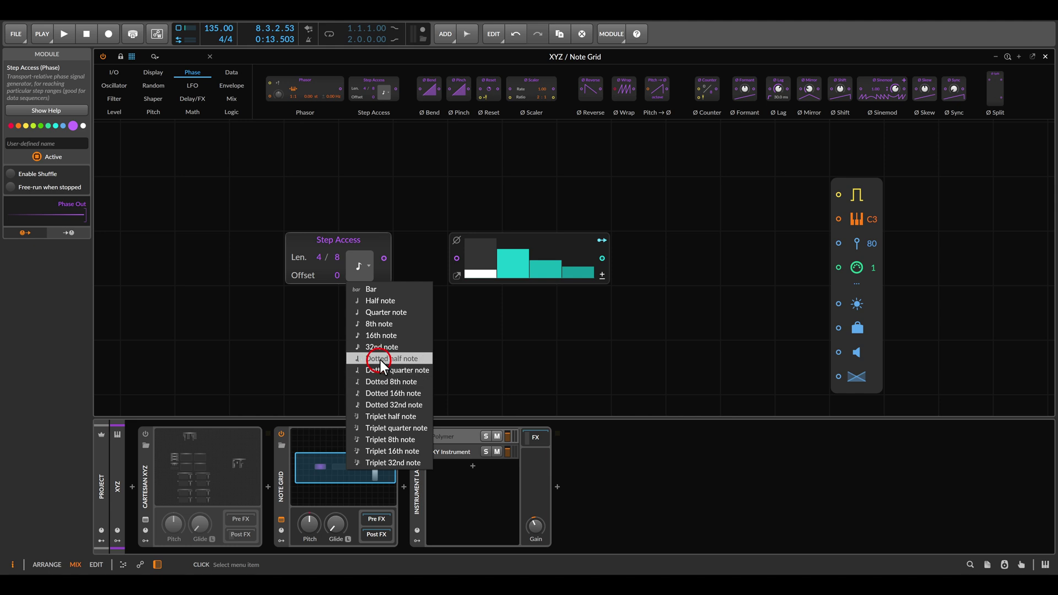
{"action": "left_click", "coordinate": [366, 269]}
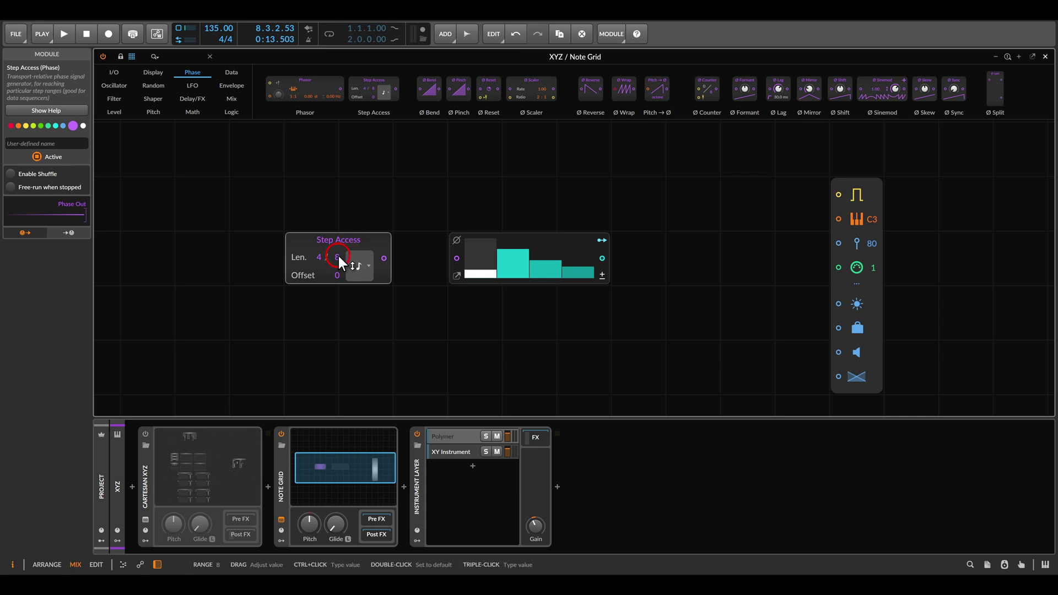
{"action": "left_click_drag", "start_coordinate": [337, 257], "coordinate": [353, 266]}
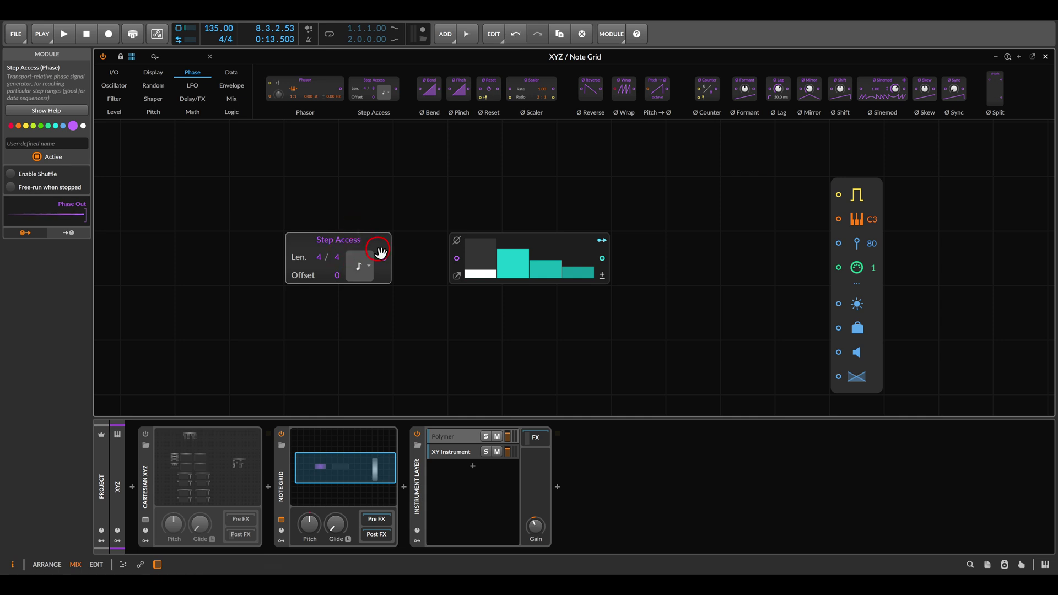
Connect the Step Access phase output to the Steps module's phase input and name Step Access "X-Axis".
{"action": "left_click_drag", "start_coordinate": [384, 258], "coordinate": [457, 258]}
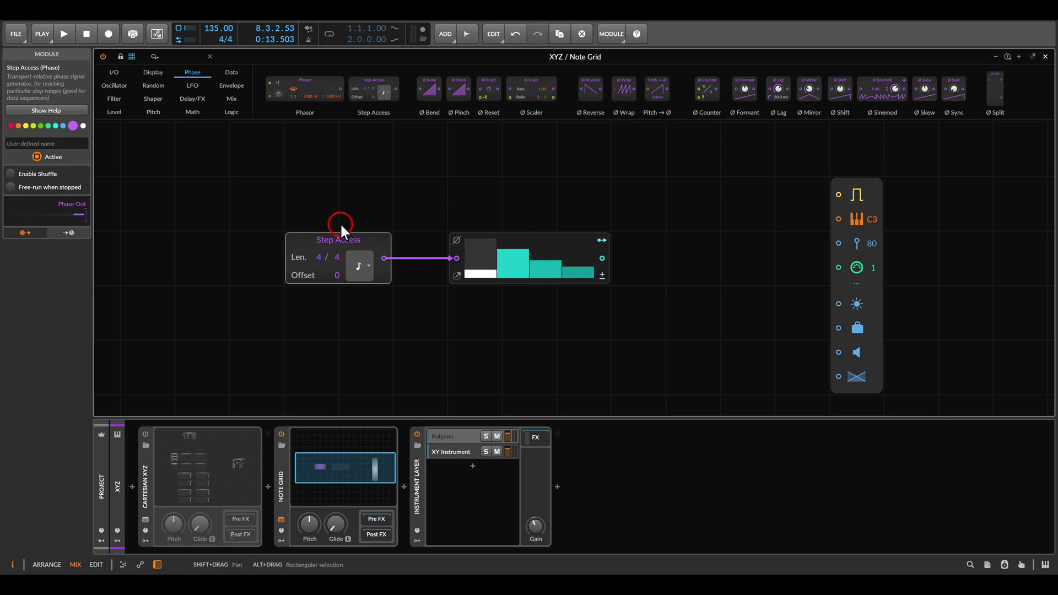
{"action": "left_click", "coordinate": [72, 143]}
{"action": "type", "text": "X-Axis"}
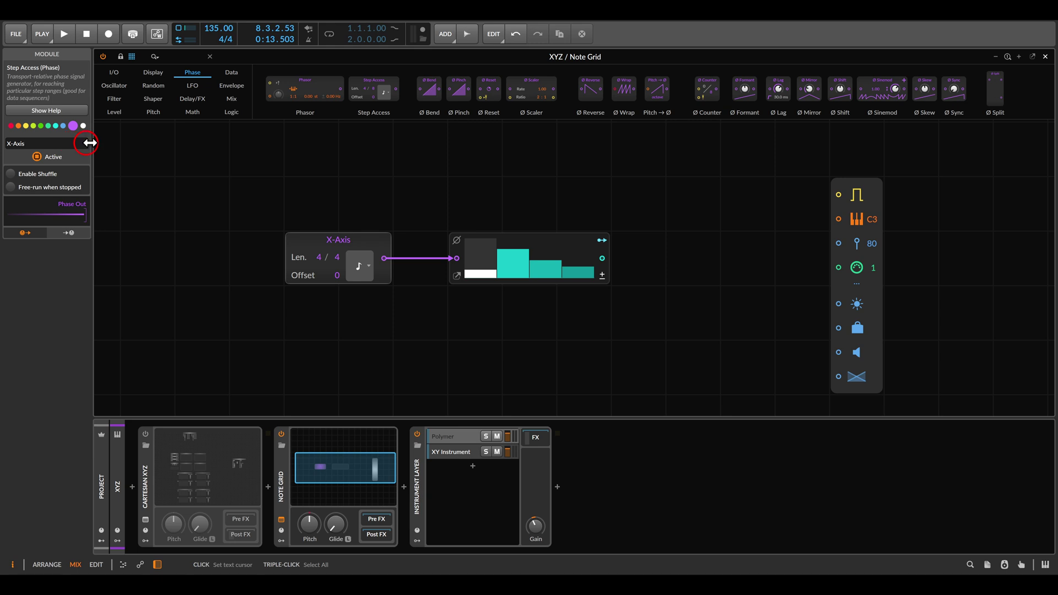
{"action": "left_click", "coordinate": [346, 245]}
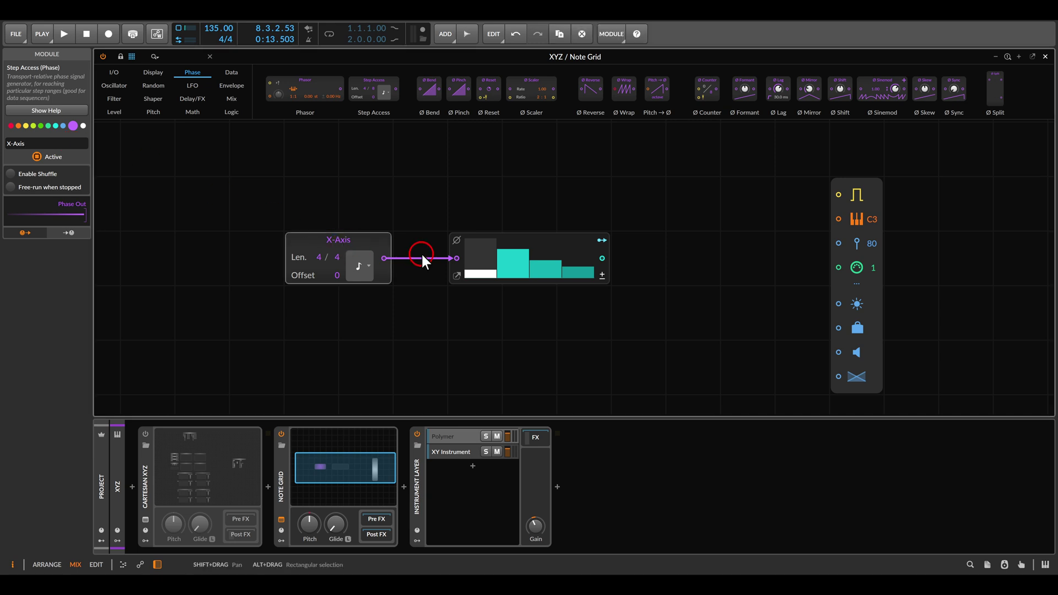
Duplicate the Steps module three times and draw a different step pattern in each of the four rows.
{"action": "scroll", "coordinate": [462, 267], "scroll_direction": "down", "scroll_amount": 1}
{"action": "left_click_drag", "start_coordinate": [477, 269], "coordinate": [447, 191]}
{"action": "left_click", "coordinate": [467, 163]}
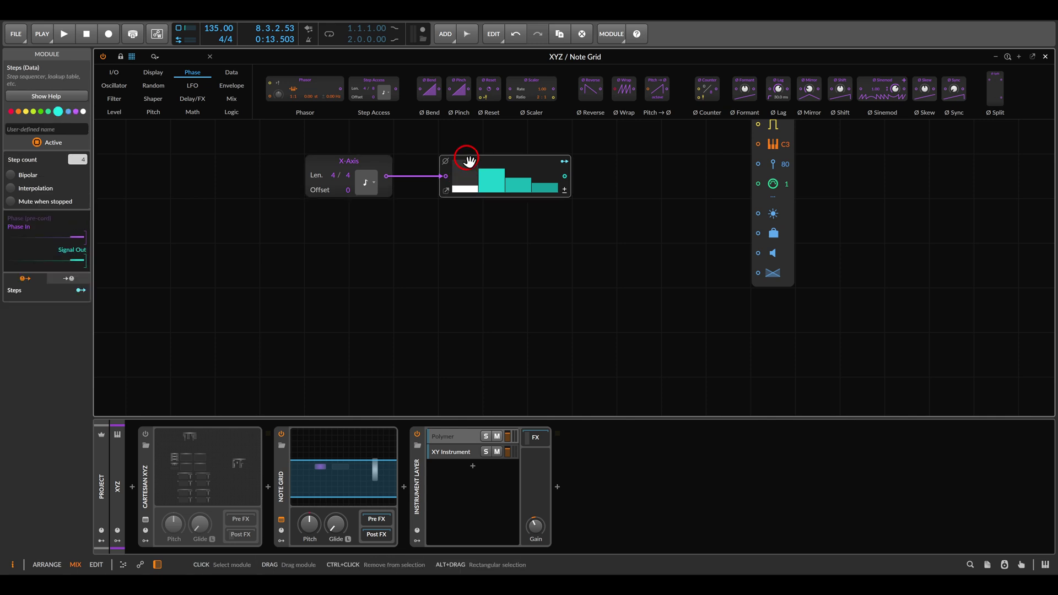
{"action": "key", "text": "ctrl+d"}
{"action": "key", "text": "ctrl+d"}
{"action": "key", "text": "ctrl+d"}
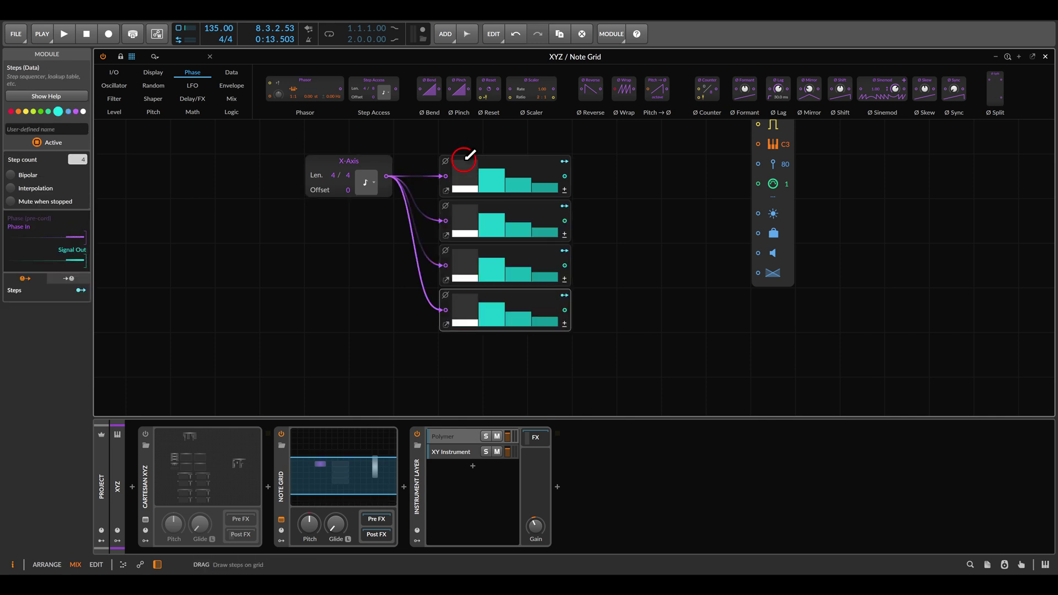
{"action": "mouse_move", "coordinate": [495, 171]}
{"action": "left_mouse_down"}
{"action": "mouse_move", "coordinate": [503, 230]}
{"action": "mouse_move", "coordinate": [465, 243]}
{"action": "mouse_move", "coordinate": [524, 250]}
{"action": "mouse_move", "coordinate": [486, 276]}
{"action": "mouse_move", "coordinate": [538, 295]}
{"action": "mouse_move", "coordinate": [503, 309]}
{"action": "mouse_move", "coordinate": [588, 246]}
{"action": "left_mouse_up"}
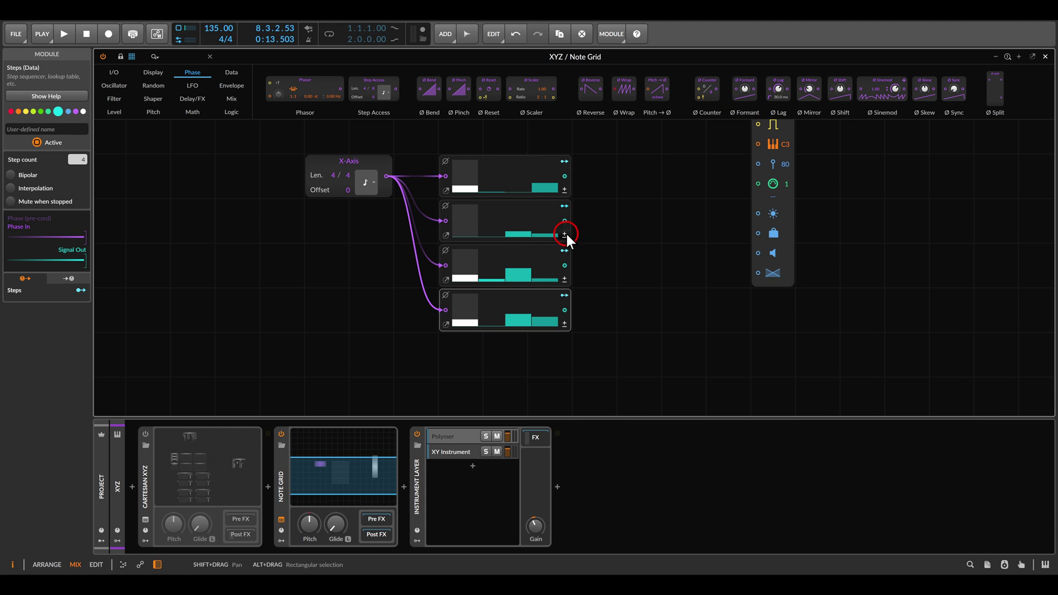
Add a Merge module beside the Steps rows, with 4 in ports and Nearest interpolation.
{"action": "left_click", "coordinate": [232, 99]}
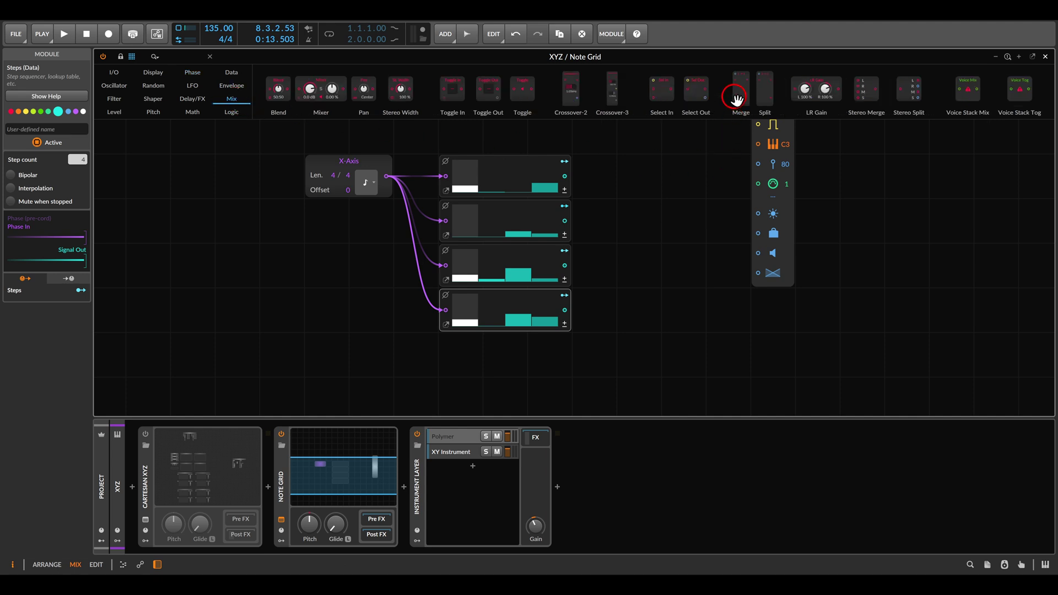
{"action": "left_click_drag", "start_coordinate": [736, 97], "coordinate": [609, 201]}
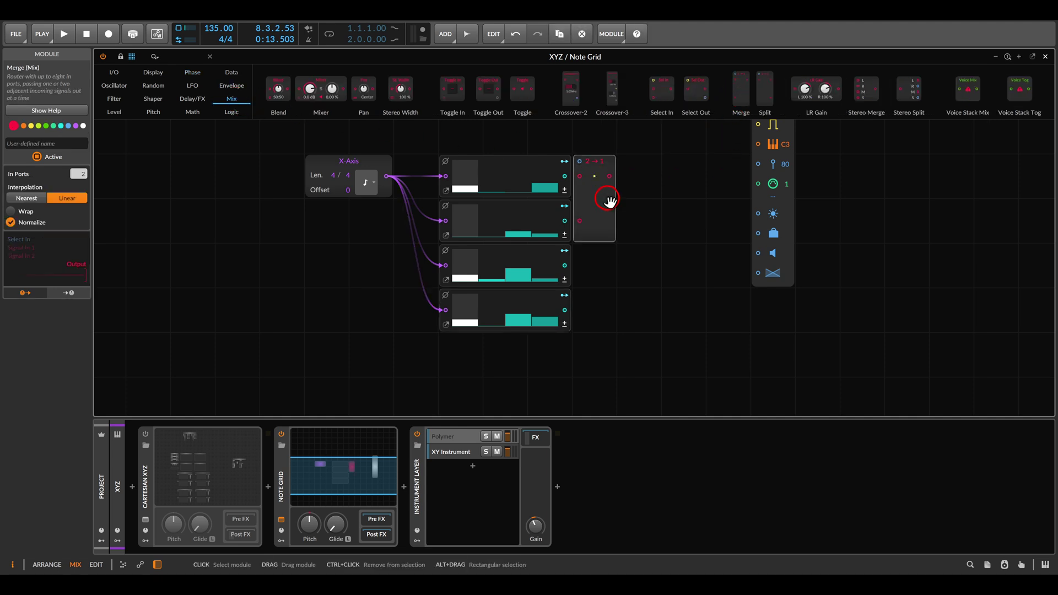
{"action": "left_click_drag", "start_coordinate": [78, 177], "coordinate": [81, 172]}
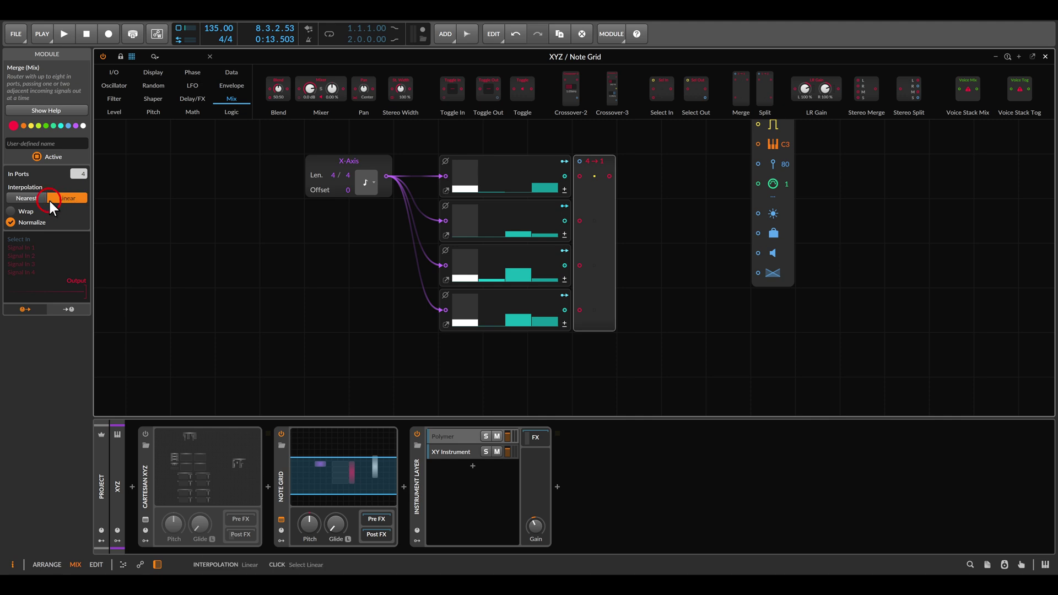
{"action": "left_click", "coordinate": [27, 197]}
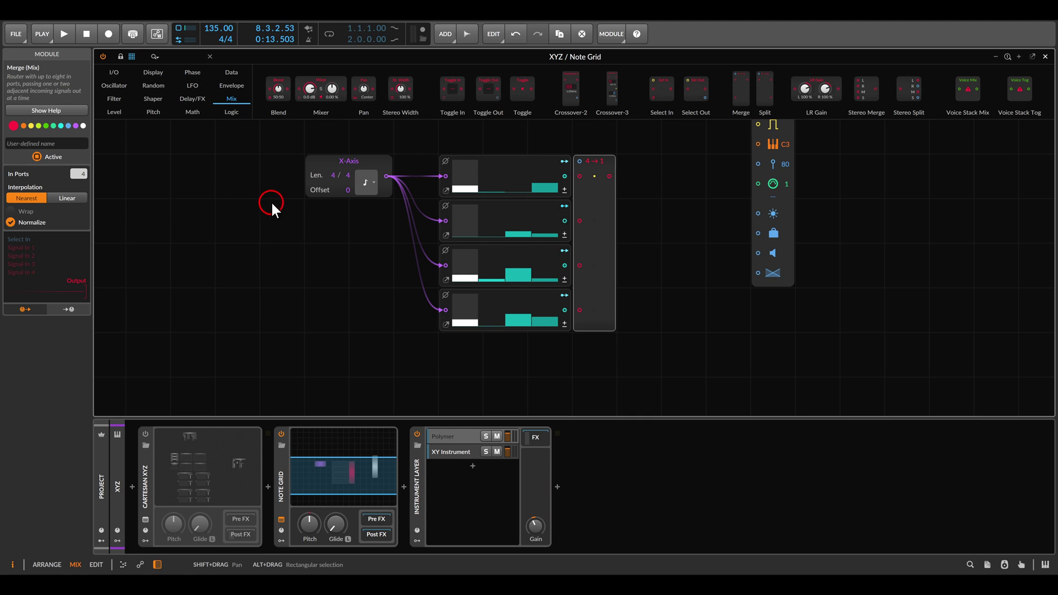
Connect each of the four Steps modules' outputs to its matching signal input on the Merge module.
{"action": "left_click_drag", "start_coordinate": [564, 176], "coordinate": [580, 176]}
{"action": "left_click_drag", "start_coordinate": [564, 221], "coordinate": [580, 221]}
{"action": "left_click_drag", "start_coordinate": [564, 265], "coordinate": [580, 265]}
{"action": "left_click_drag", "start_coordinate": [565, 310], "coordinate": [579, 310]}
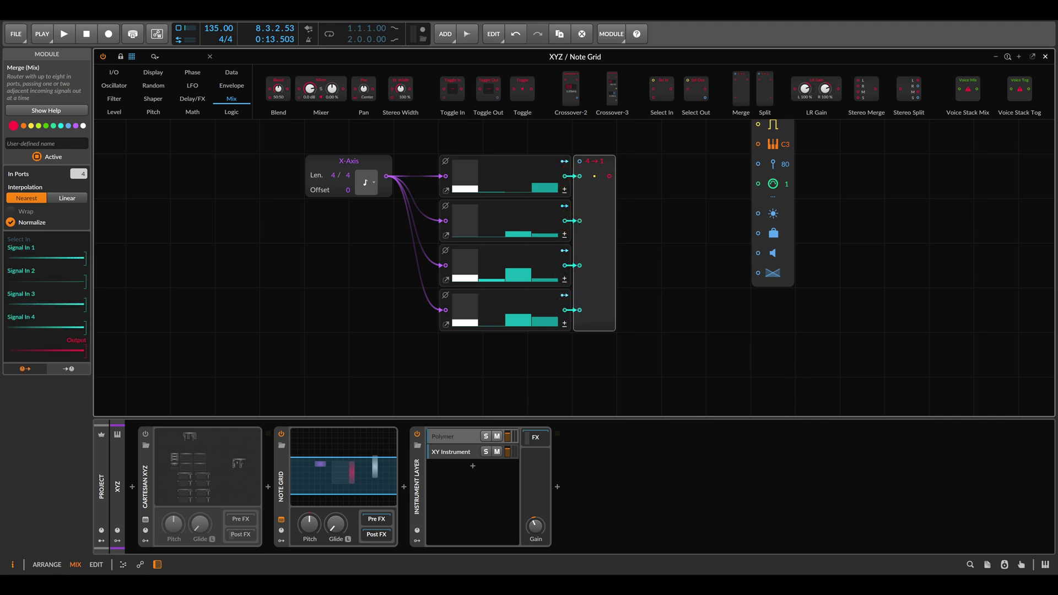
Duplicate X-Axis as a "Y-Axis" module driving the Merge module's select input, and start playback.
{"action": "left_click", "coordinate": [359, 163]}
{"action": "key", "text": "ctrl+d"}
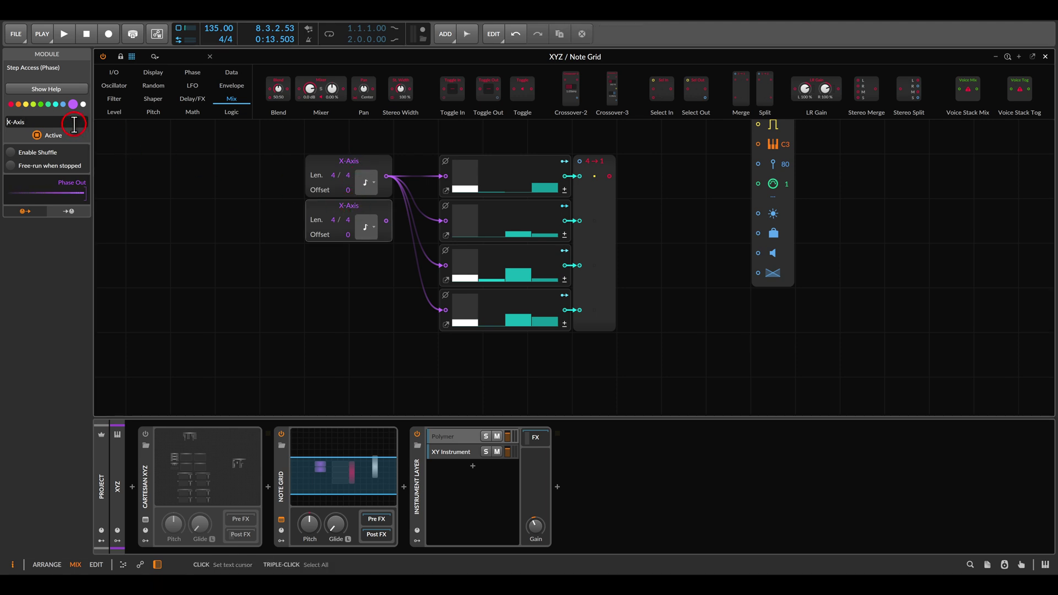
{"action": "left_click_drag", "start_coordinate": [386, 220], "coordinate": [580, 160]}
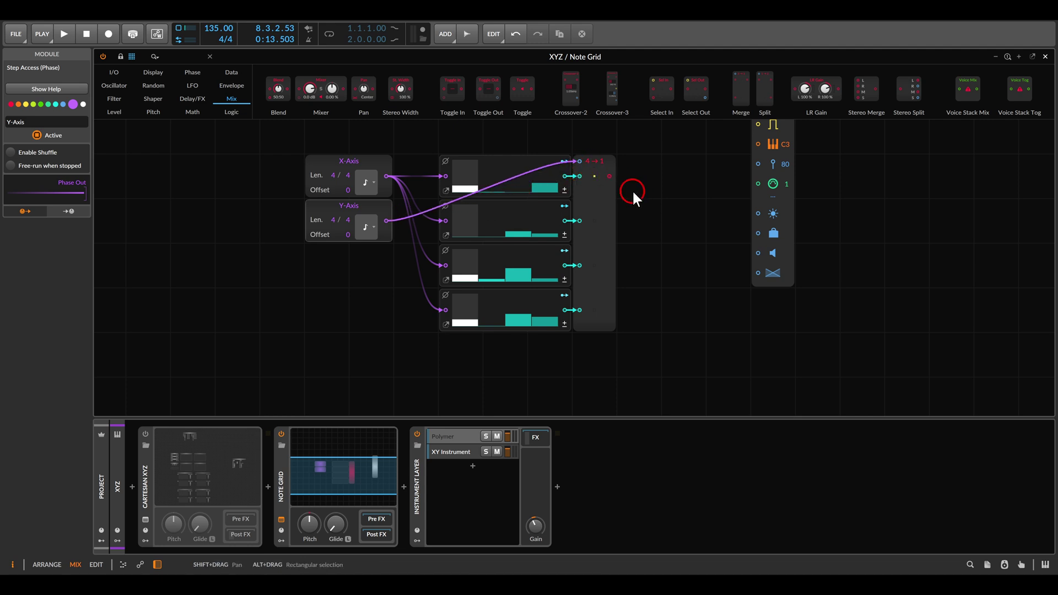
{"action": "key", "text": "space"}
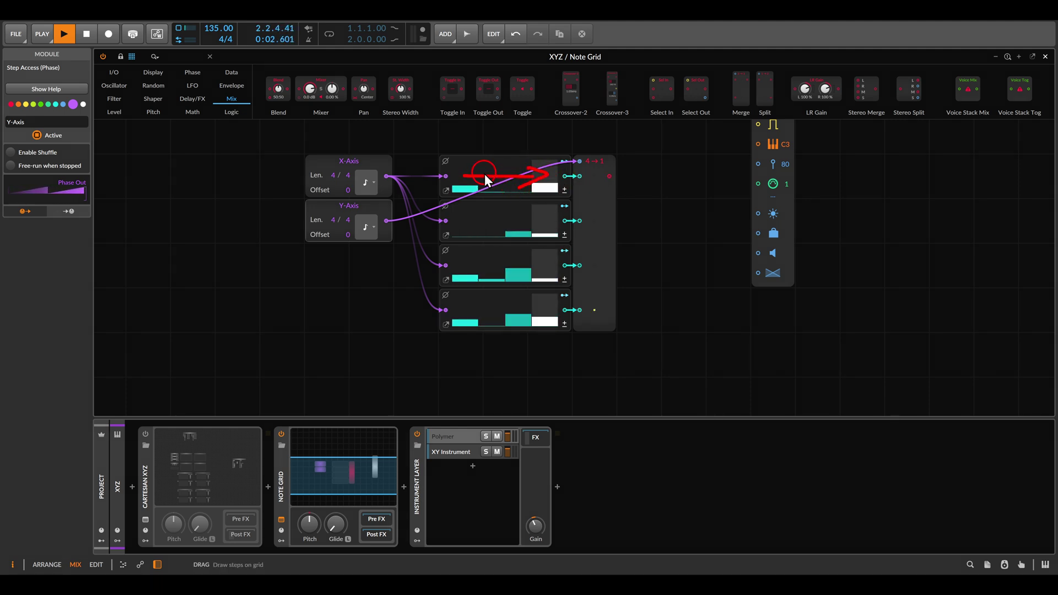
{"action": "mouse_move", "coordinate": [593, 192]}
{"action": "left_mouse_down"}
{"action": "mouse_move", "coordinate": [588, 277]}
{"action": "mouse_move", "coordinate": [593, 179]}
{"action": "mouse_move", "coordinate": [601, 199]}
{"action": "left_mouse_up"}
{"action": "left_click_drag", "start_coordinate": [577, 252], "coordinate": [603, 280]}
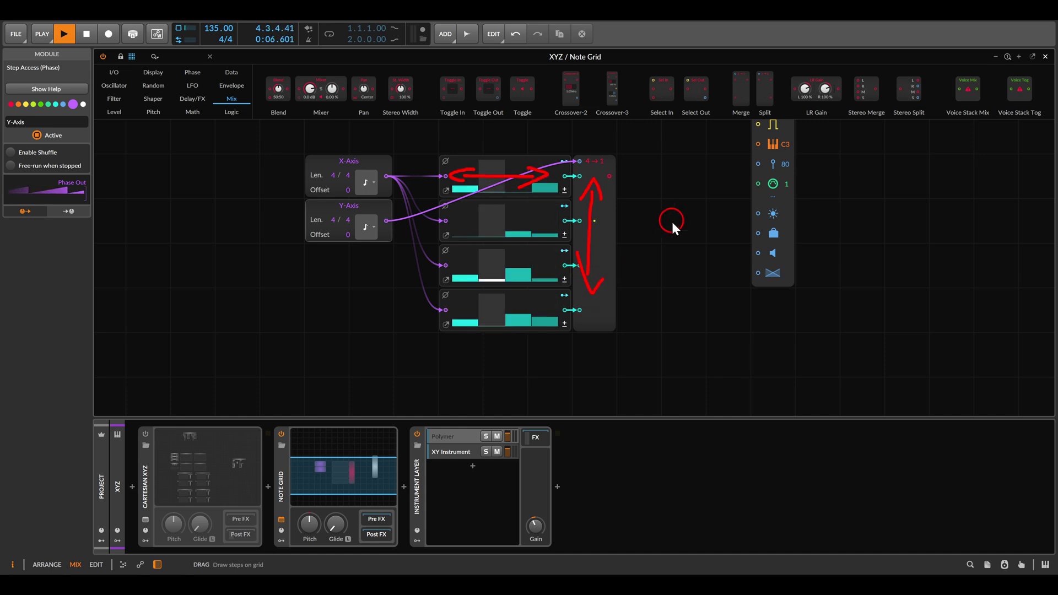
{"action": "key", "text": "Escape"}
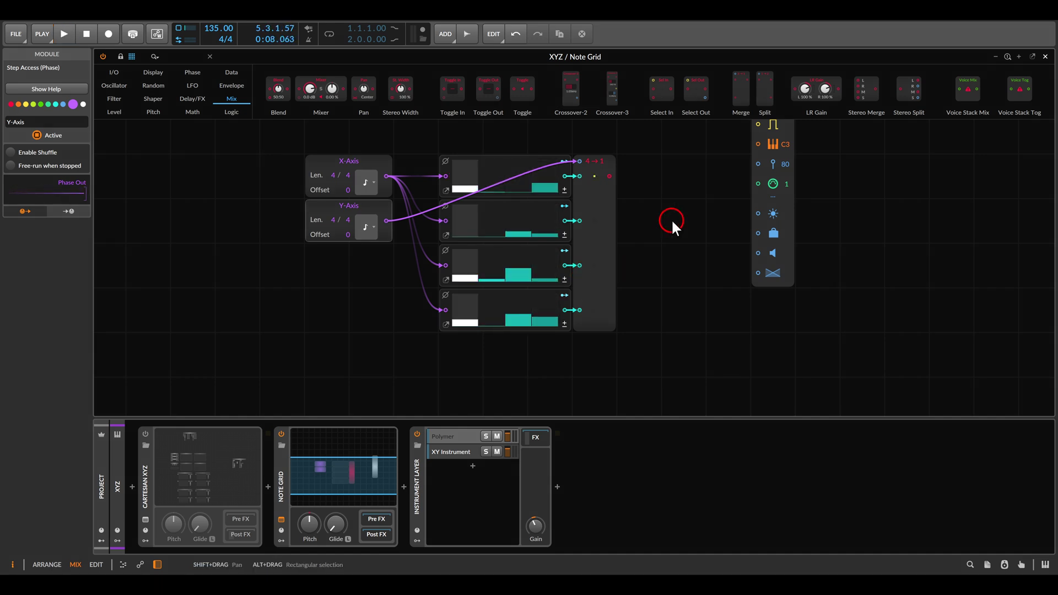
Duplicate the four Steps modules together with their Merge module as a second block below the original.
{"action": "scroll", "coordinate": [576, 215], "scroll_direction": "down", "scroll_amount": 3}
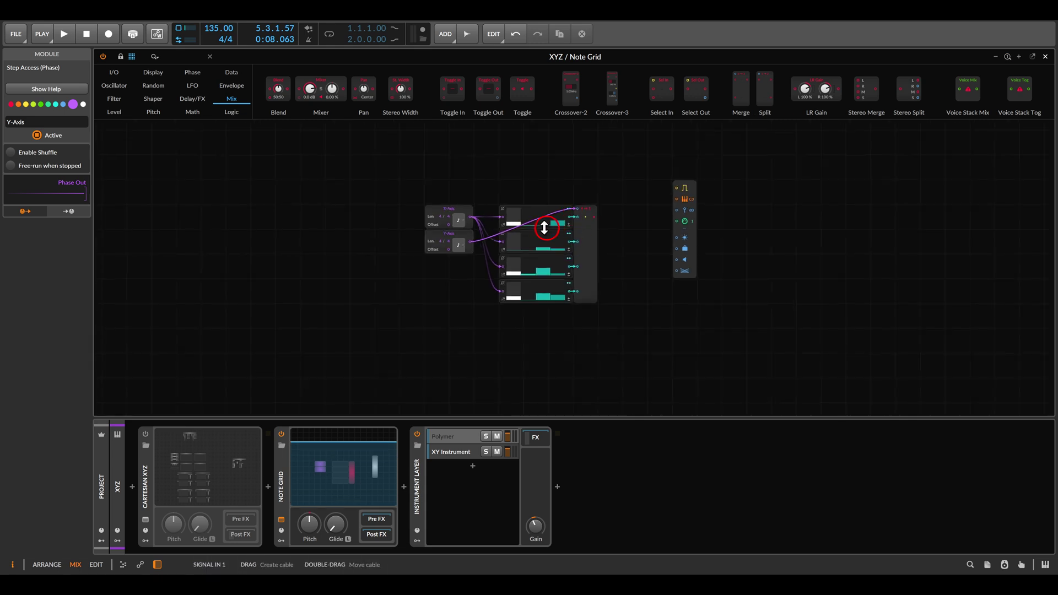
{"action": "left_click_drag", "start_coordinate": [515, 187], "coordinate": [590, 309]}
{"action": "key", "text": "ctrl+d"}
{"action": "scroll", "coordinate": [599, 312], "scroll_direction": "down", "scroll_amount": 2}
Replace the four Steps modules in the lower block with Gates modules.
{"action": "left_click", "coordinate": [231, 72]}
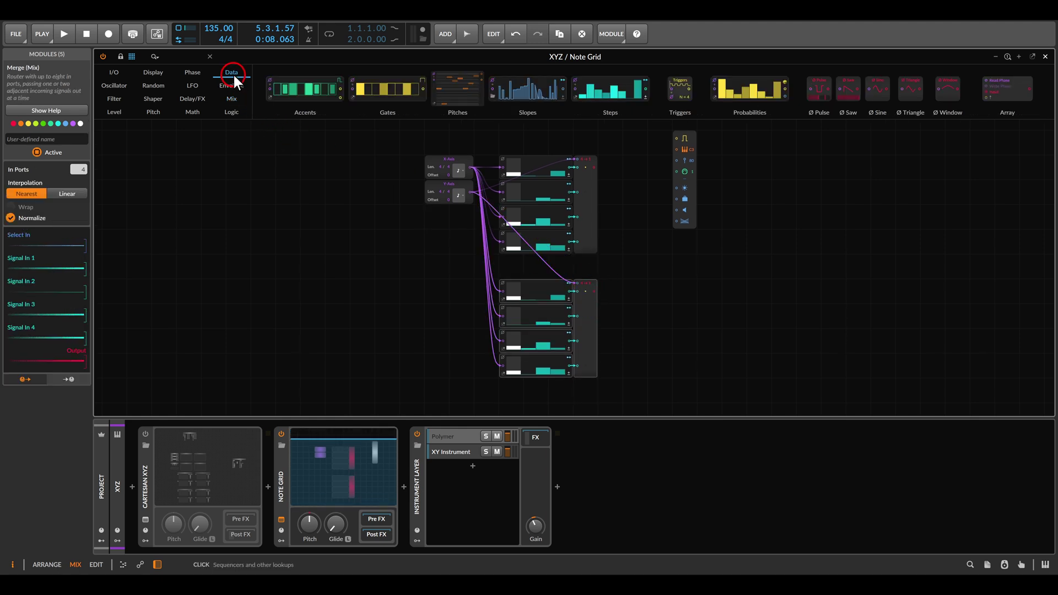
{"action": "left_click", "coordinate": [385, 98]}
{"action": "left_click_drag", "start_coordinate": [385, 98], "coordinate": [528, 316]}
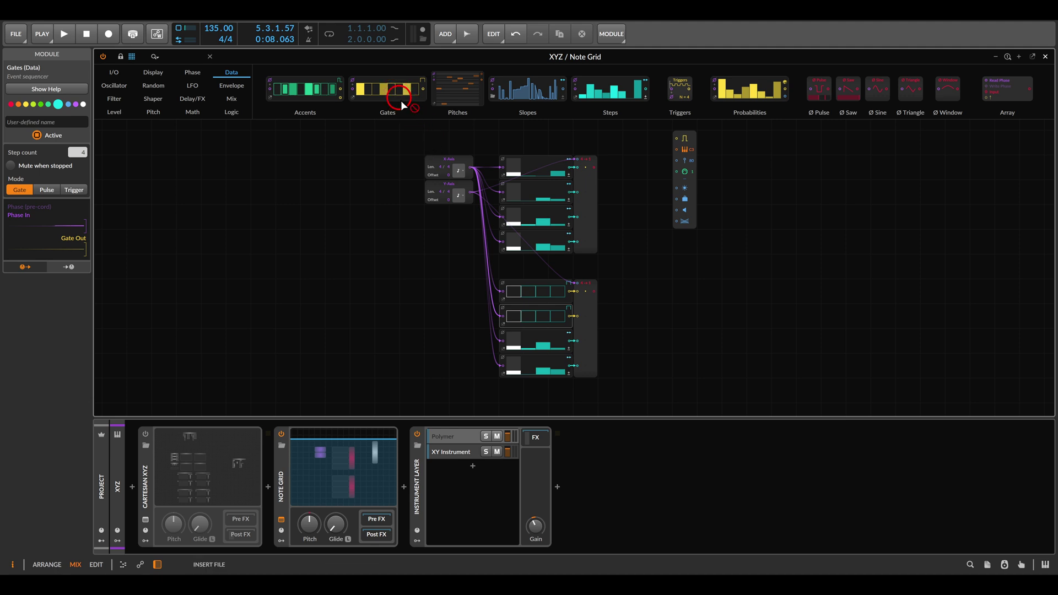
{"action": "left_click_drag", "start_coordinate": [416, 127], "coordinate": [521, 342]}
{"action": "left_click_drag", "start_coordinate": [391, 88], "coordinate": [530, 358]}
Connect the lower Merge module's output to the gate input of the Note Out module.
{"action": "scroll", "coordinate": [548, 322], "scroll_direction": "up", "scroll_amount": 2}
{"action": "left_click_drag", "start_coordinate": [548, 321], "coordinate": [538, 224]}
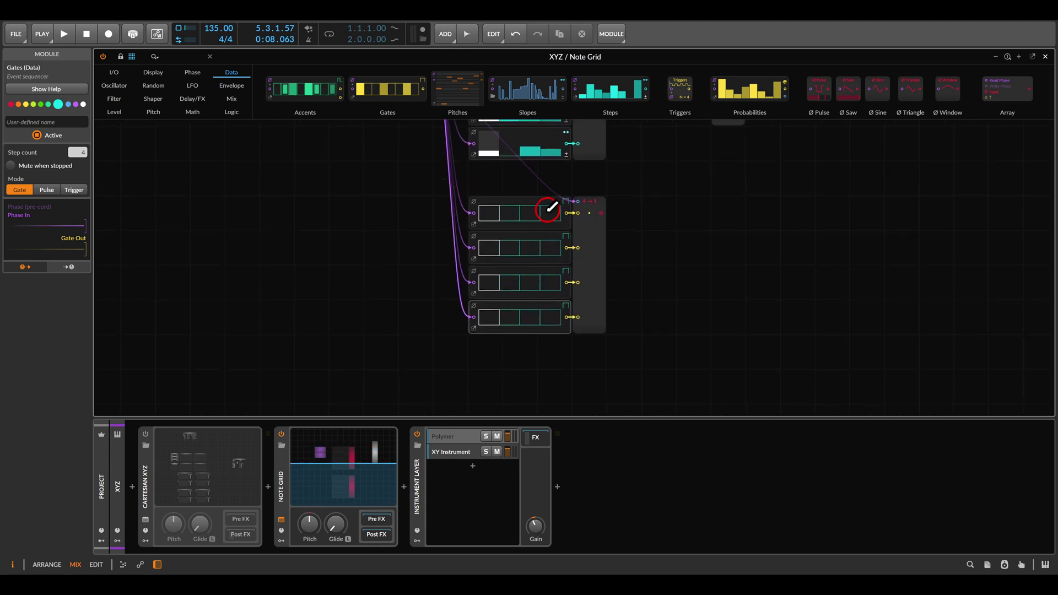
{"action": "scroll", "coordinate": [582, 221], "scroll_direction": "down", "scroll_amount": 2}
{"action": "left_click_drag", "start_coordinate": [637, 201], "coordinate": [609, 146]}
{"action": "left_click_drag", "start_coordinate": [563, 225], "coordinate": [662, 170]}
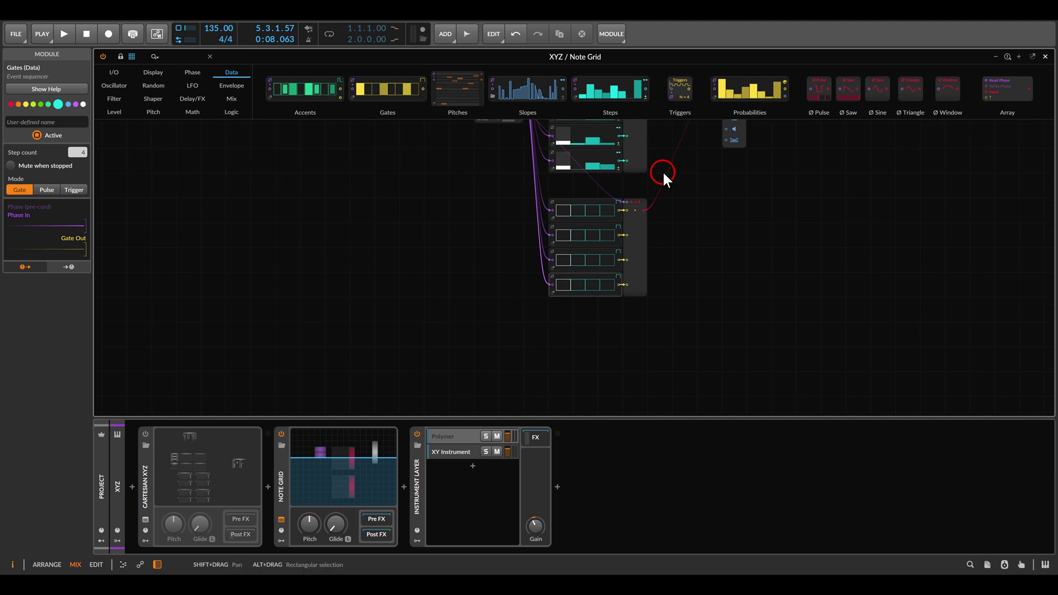
Set the mode of all four Gates modules to Pulse.
{"action": "scroll", "coordinate": [619, 237], "scroll_direction": "up", "scroll_amount": 2}
{"action": "left_click", "coordinate": [636, 179]}
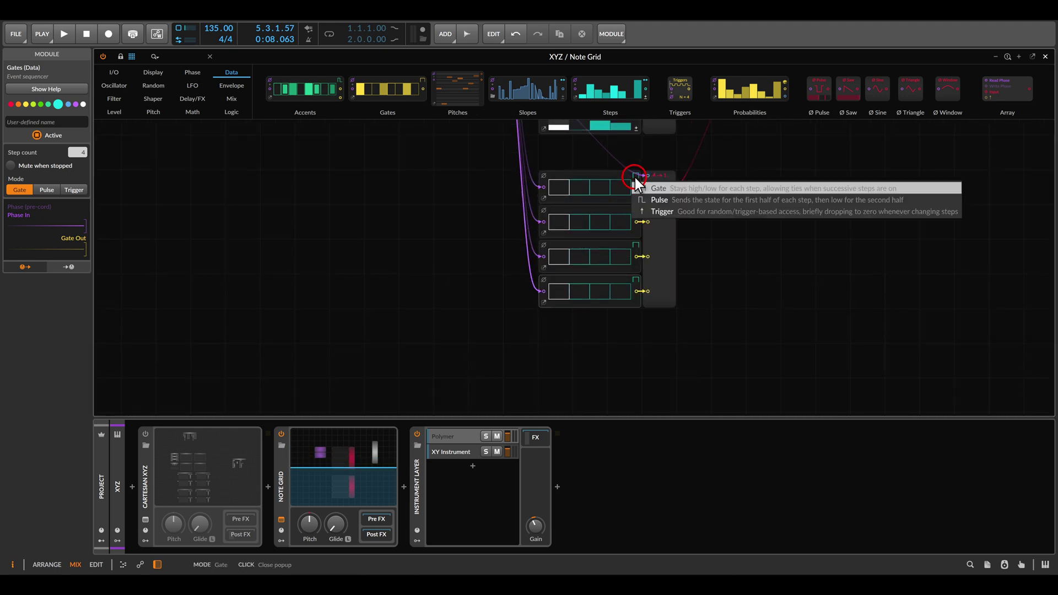
{"action": "left_click", "coordinate": [646, 199]}
{"action": "left_click", "coordinate": [635, 209]}
{"action": "left_click", "coordinate": [647, 233]}
{"action": "left_click", "coordinate": [637, 245]}
{"action": "left_click", "coordinate": [649, 267]}
{"action": "left_click", "coordinate": [635, 280]}
{"action": "left_click", "coordinate": [652, 302]}
Add a Pitch Scaler at the upper Merge module's output and set its high pitch to 24.00 (C5).
{"action": "scroll", "coordinate": [731, 243], "scroll_direction": "up", "scroll_amount": 3}
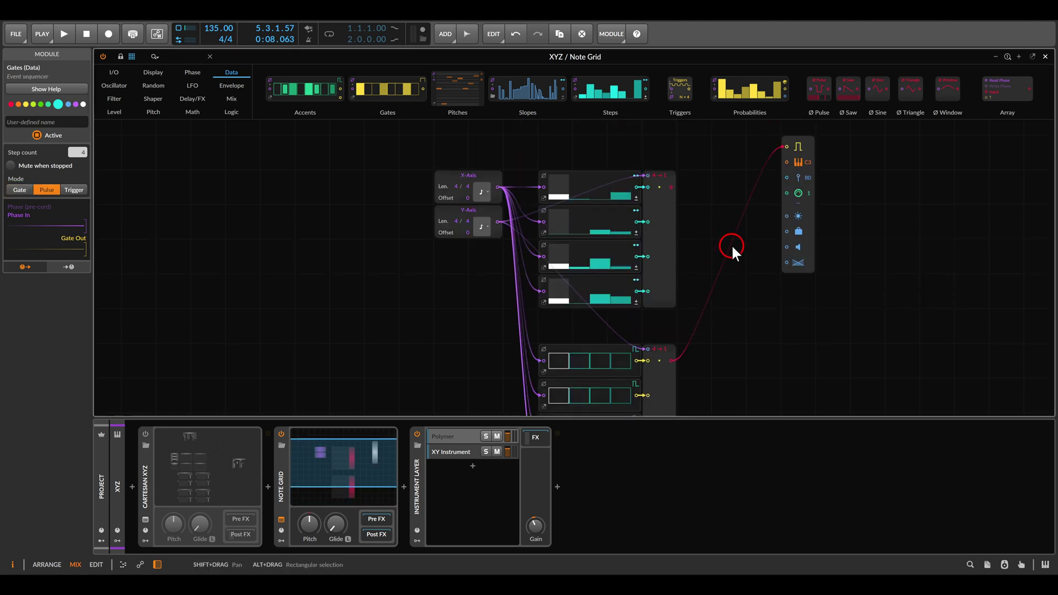
{"action": "left_click_drag", "start_coordinate": [732, 244], "coordinate": [687, 218]}
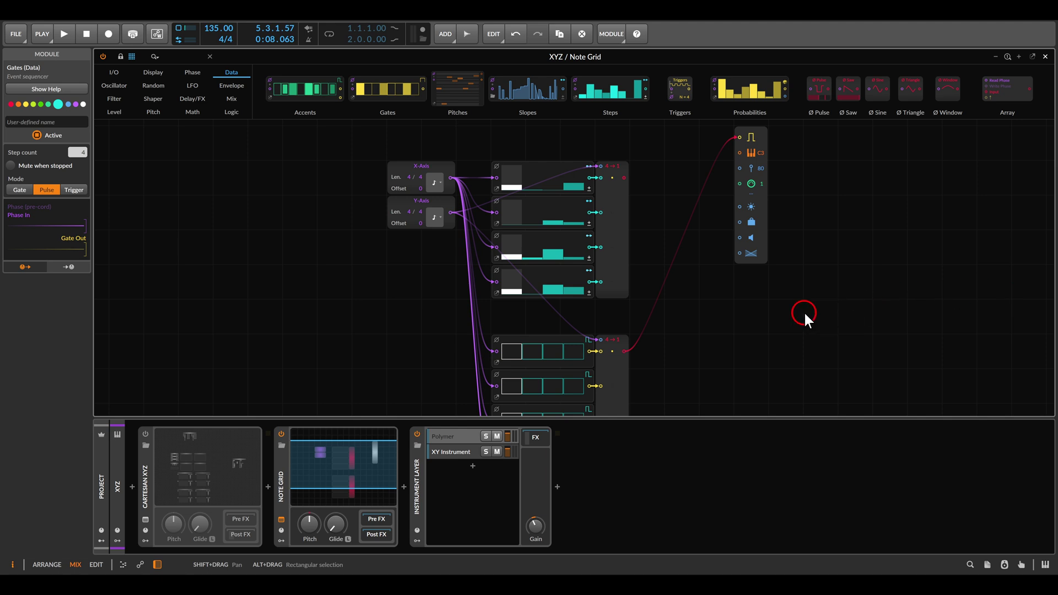
{"action": "left_click", "coordinate": [153, 111]}
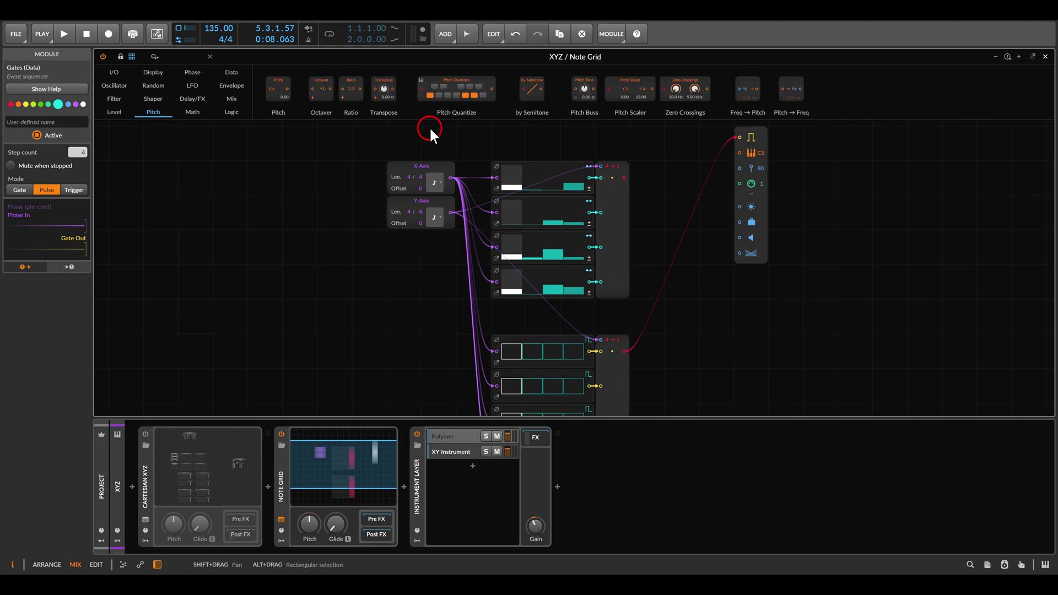
{"action": "left_click_drag", "start_coordinate": [625, 90], "coordinate": [619, 193]}
{"action": "scroll", "coordinate": [630, 193], "scroll_direction": "up", "scroll_amount": 1}
{"action": "left_click_drag", "start_coordinate": [648, 152], "coordinate": [617, 173]}
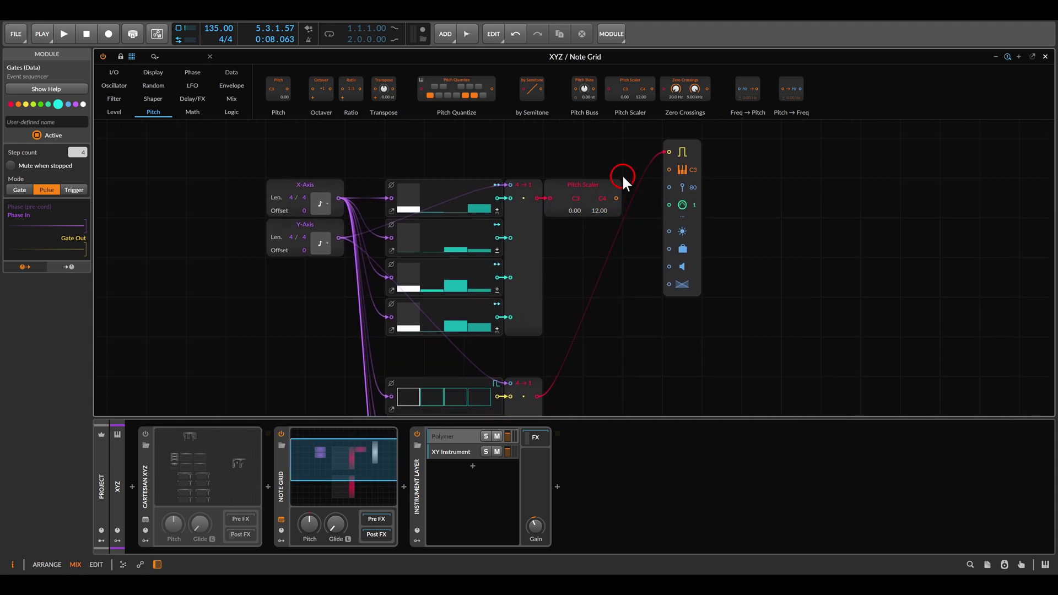
{"action": "scroll", "coordinate": [617, 173], "scroll_direction": "up", "scroll_amount": 3}
{"action": "left_click_drag", "start_coordinate": [595, 209], "coordinate": [595, 206]}
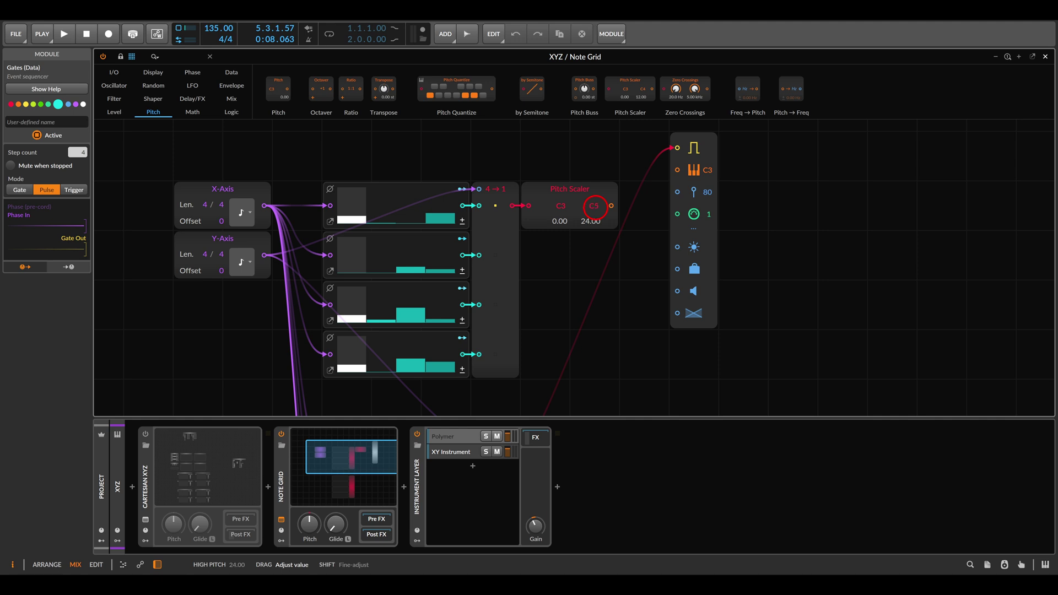
Move the Note Out module out of the way and attach a Modulator Out to the Pitch Scaler's output.
{"action": "left_click_drag", "start_coordinate": [686, 140], "coordinate": [786, 238]}
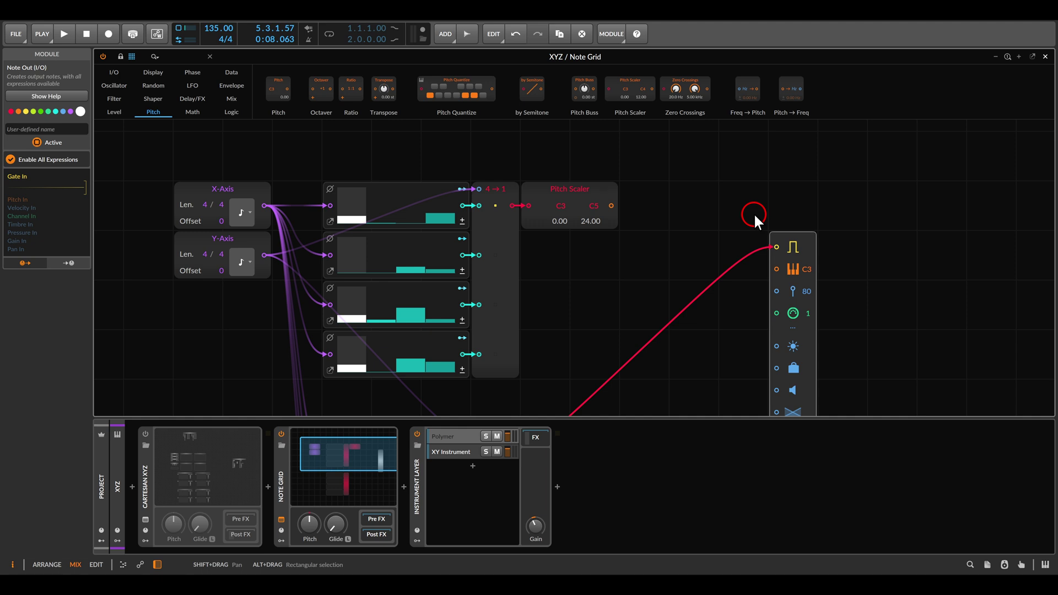
{"action": "left_click", "coordinate": [116, 72]}
{"action": "scroll", "coordinate": [778, 104], "scroll_direction": "right", "scroll_amount": 5}
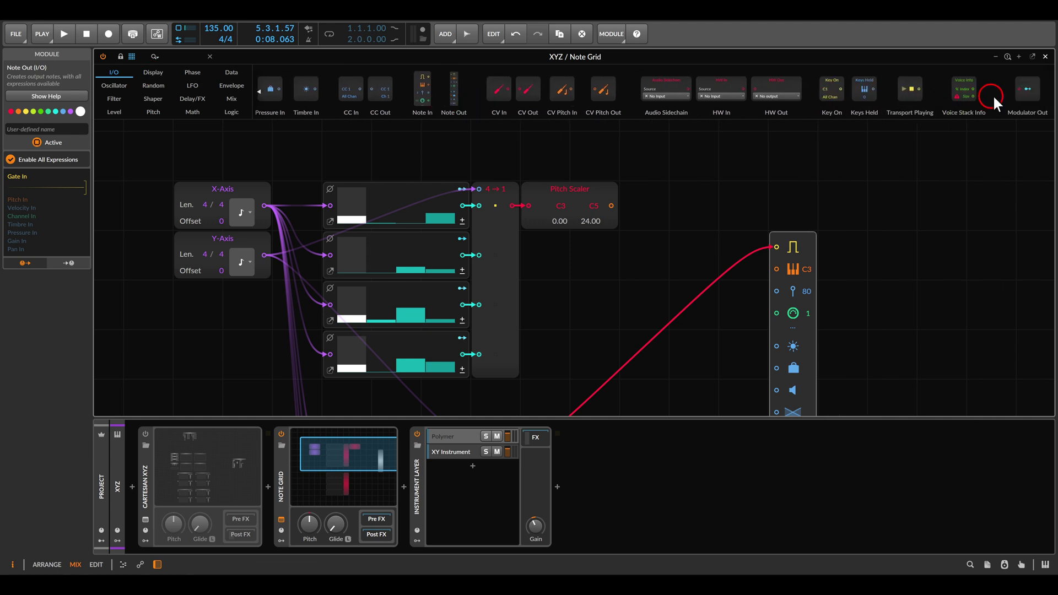
{"action": "left_click_drag", "start_coordinate": [1013, 98], "coordinate": [613, 201]}
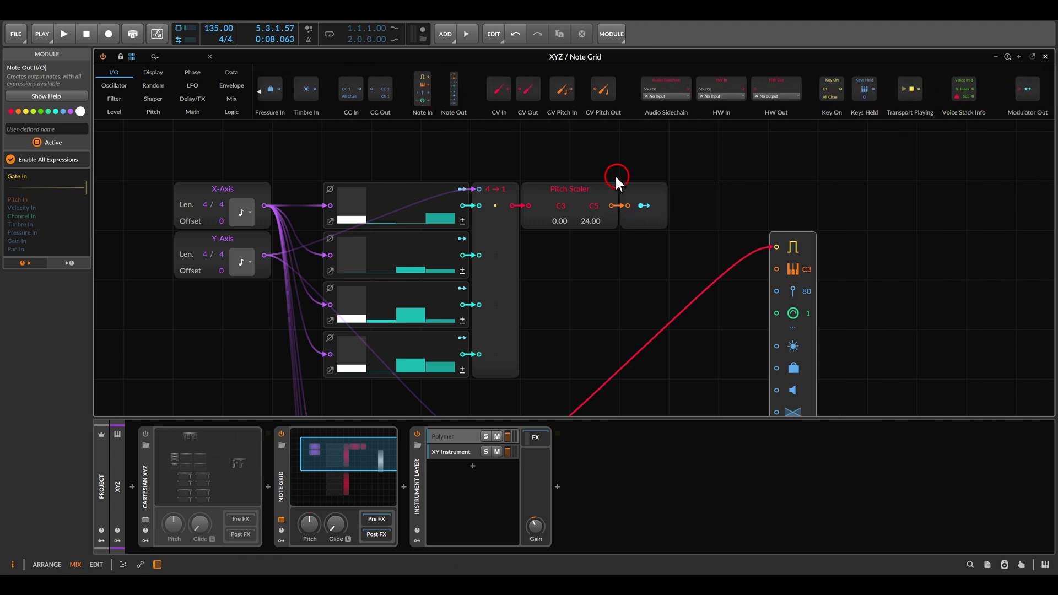
Map the Modulator Out to the Note Out's default pitch with a modulation amount of 127.0.
{"action": "left_click", "coordinate": [642, 205]}
{"action": "mouse_move", "coordinate": [806, 274]}
{"action": "left_mouse_down"}
{"action": "mouse_move", "coordinate": [805, 259]}
{"action": "mouse_move", "coordinate": [802, 268]}
{"action": "left_mouse_up"}
{"action": "left_click", "coordinate": [642, 204]}
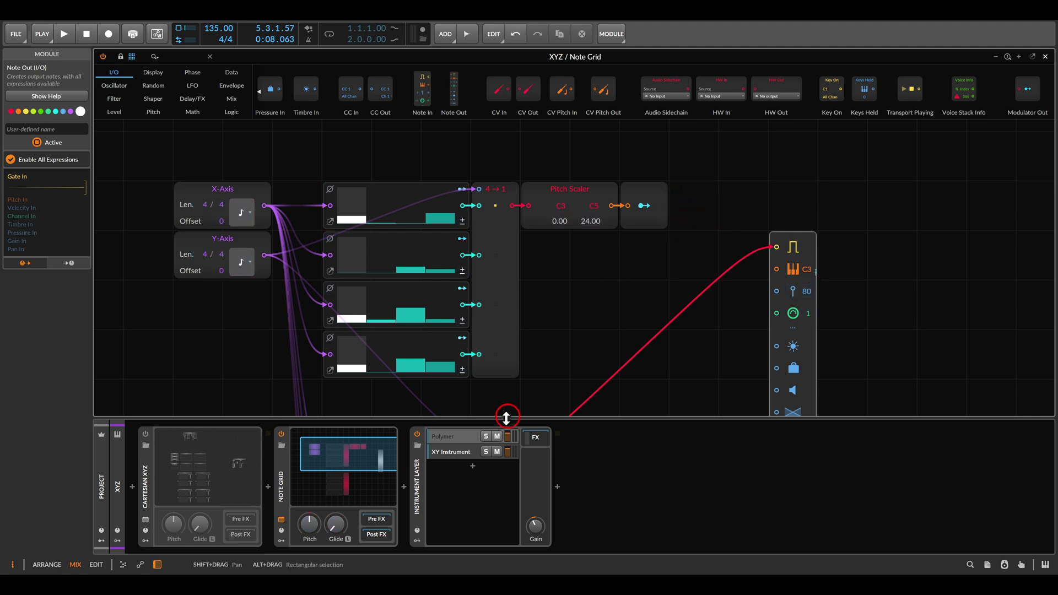
Insert a Key Filter device into the Note Grid's Post FX chain.
{"action": "left_click", "coordinate": [372, 534]}
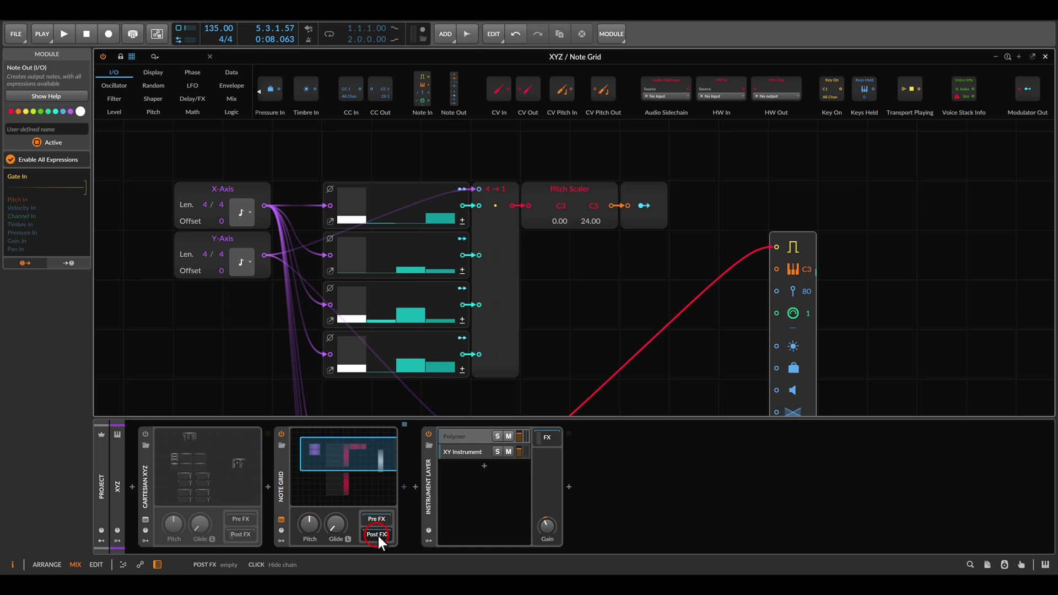
{"action": "left_click", "coordinate": [402, 487]}
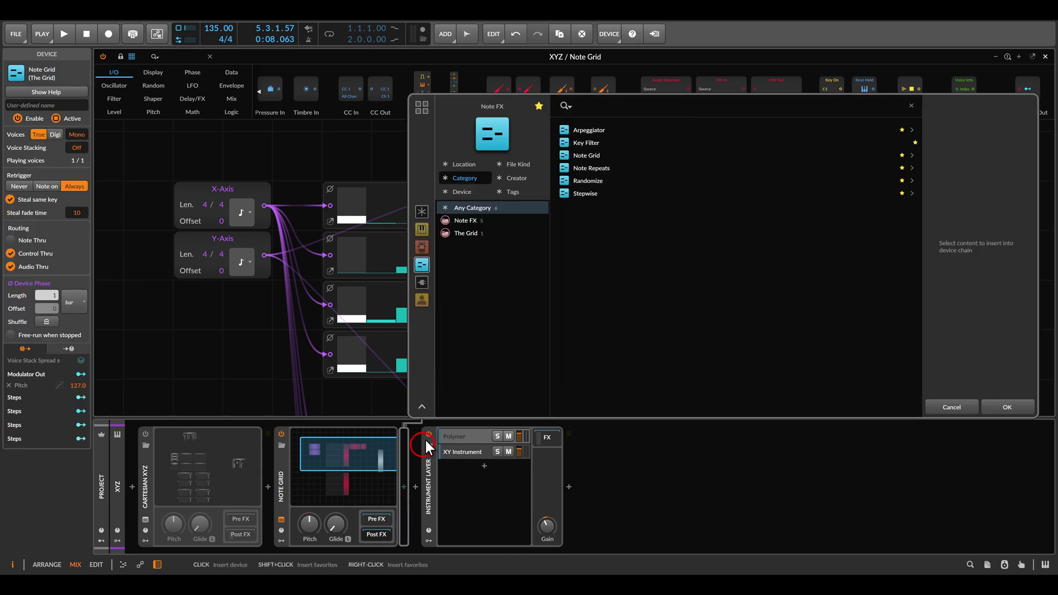
{"action": "double_click", "coordinate": [572, 146]}
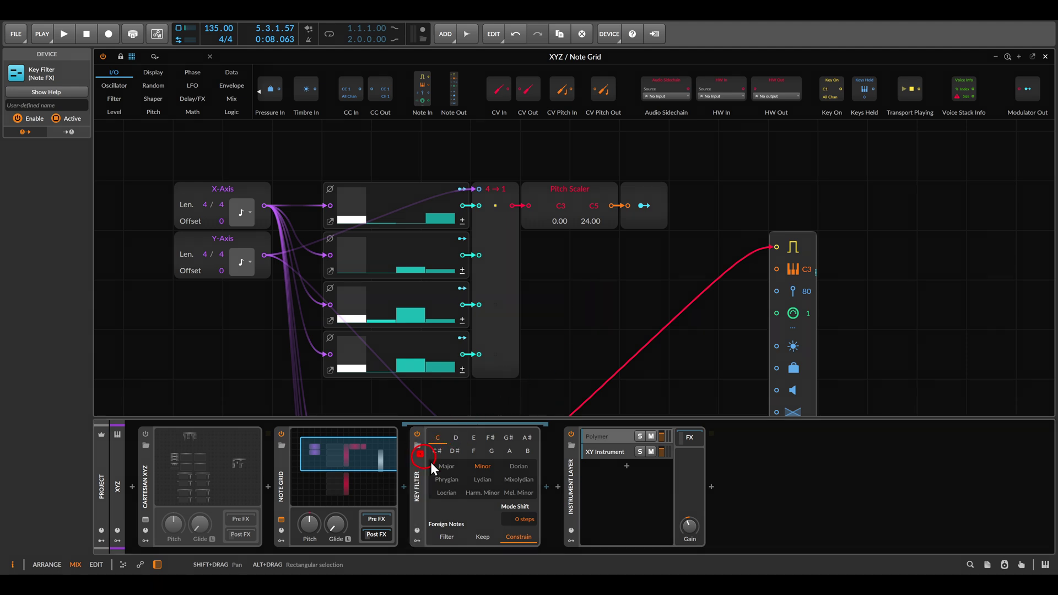
{"action": "left_click_drag", "start_coordinate": [442, 470], "coordinate": [538, 514]}
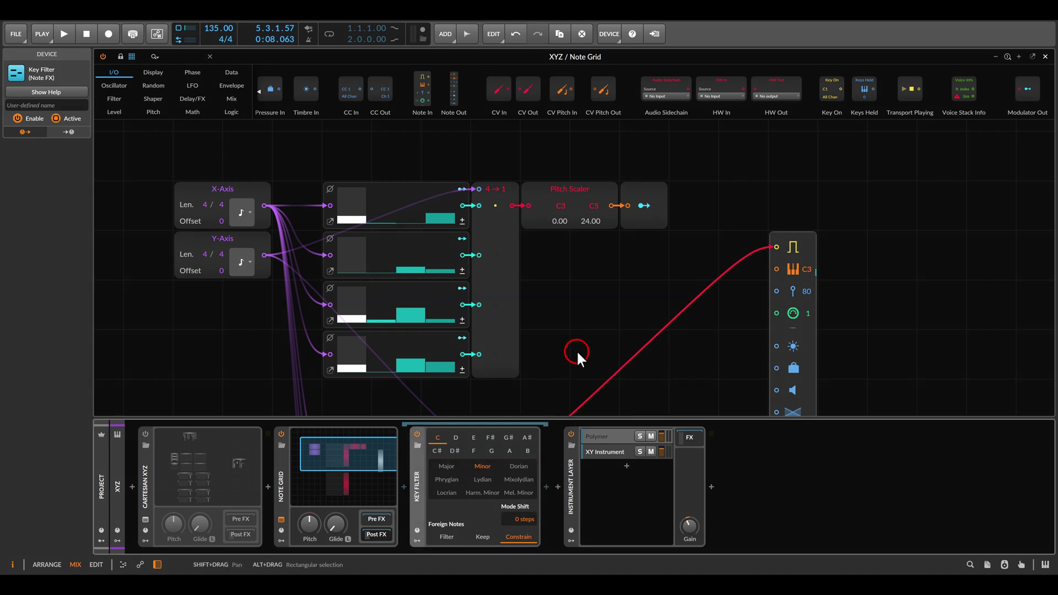
Start playback and enable gates: step 1 in row one, 2 and 4 in row two, 3 and 4 in row three, 1 and 4 in row four.
{"action": "scroll", "coordinate": [576, 351], "scroll_direction": "down", "scroll_amount": 3}
{"action": "left_click_drag", "start_coordinate": [576, 351], "coordinate": [666, 276]}
{"action": "key", "text": "space"}
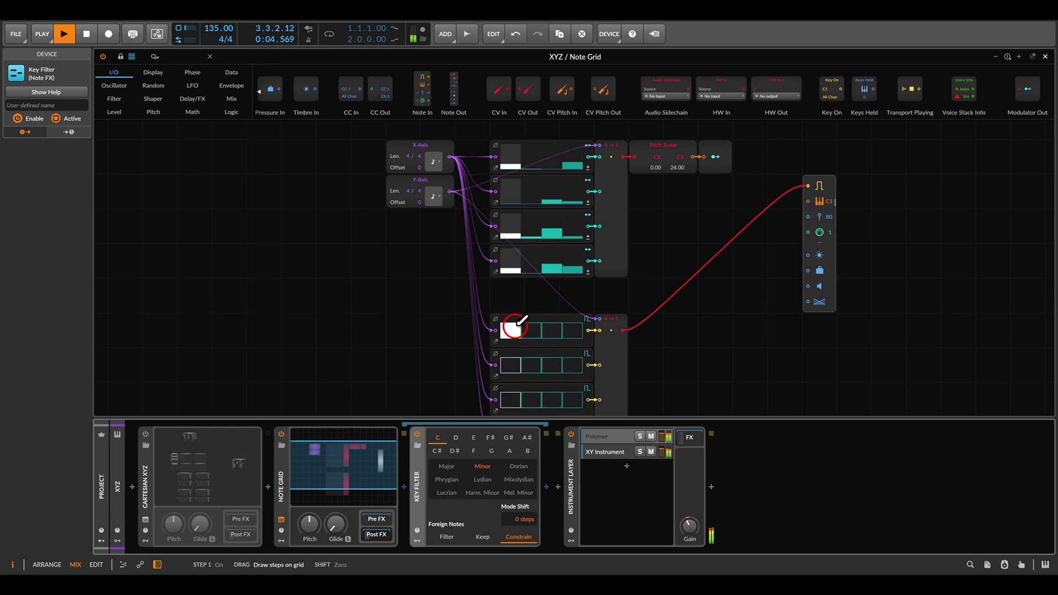
{"action": "scroll", "coordinate": [520, 321], "scroll_direction": "down", "scroll_amount": 2}
{"action": "left_click_drag", "start_coordinate": [553, 328], "coordinate": [572, 329]}
{"action": "left_click", "coordinate": [510, 364]}
{"action": "scroll", "coordinate": [497, 275], "scroll_direction": "up", "scroll_amount": 1}
{"action": "scroll", "coordinate": [497, 275], "scroll_direction": "down", "scroll_amount": 2}
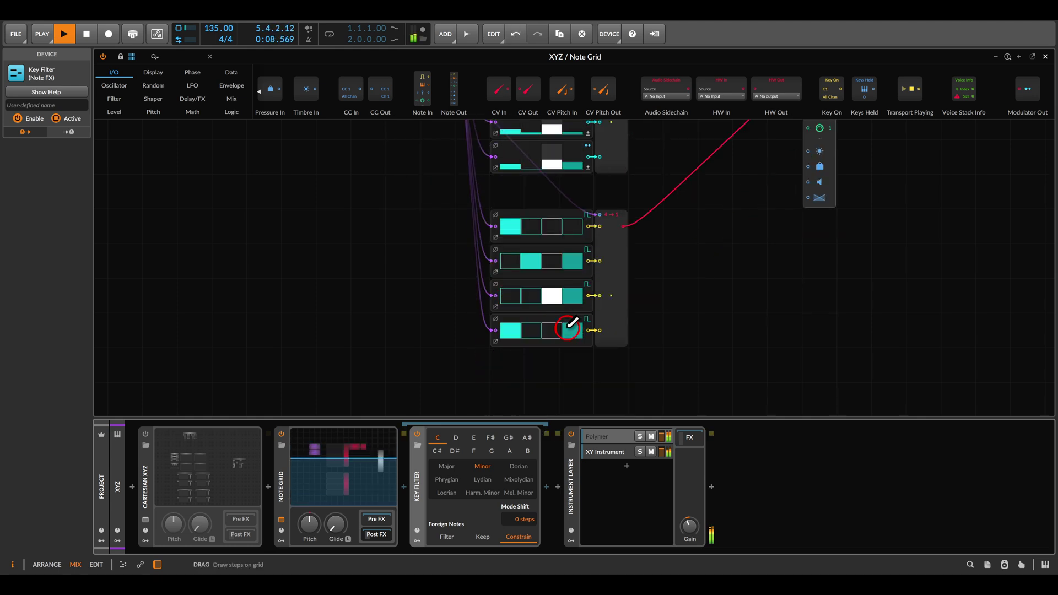
Set the Y-Axis module's step length unit to Half note.
{"action": "scroll", "coordinate": [529, 286], "scroll_direction": "up", "scroll_amount": 4}
{"action": "scroll", "coordinate": [499, 237], "scroll_direction": "up", "scroll_amount": 2}
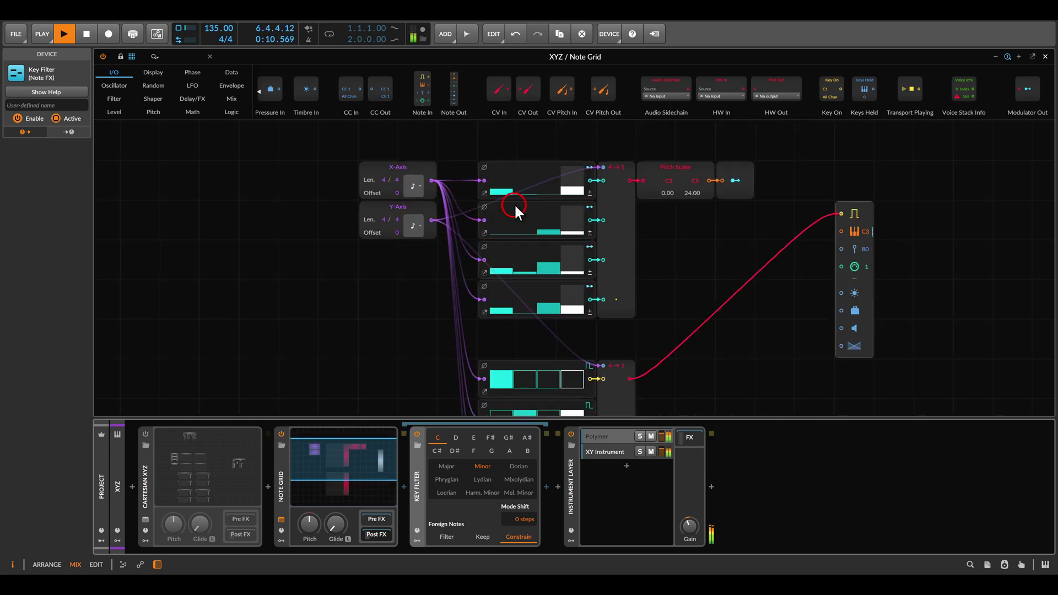
{"action": "left_click", "coordinate": [416, 186]}
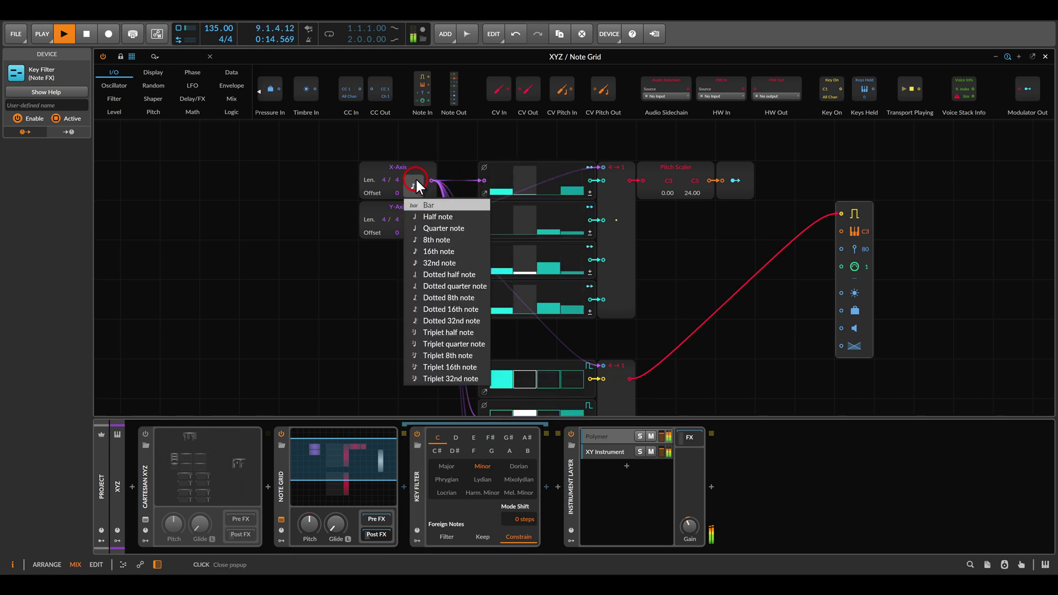
{"action": "left_click", "coordinate": [414, 186]}
{"action": "left_click", "coordinate": [412, 225]}
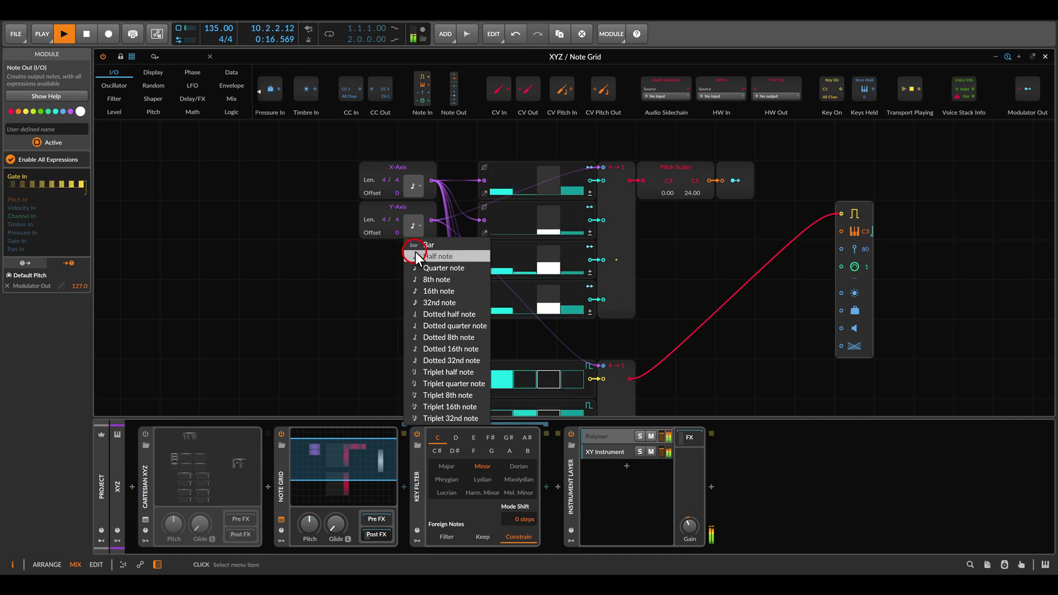
{"action": "left_click", "coordinate": [417, 255]}
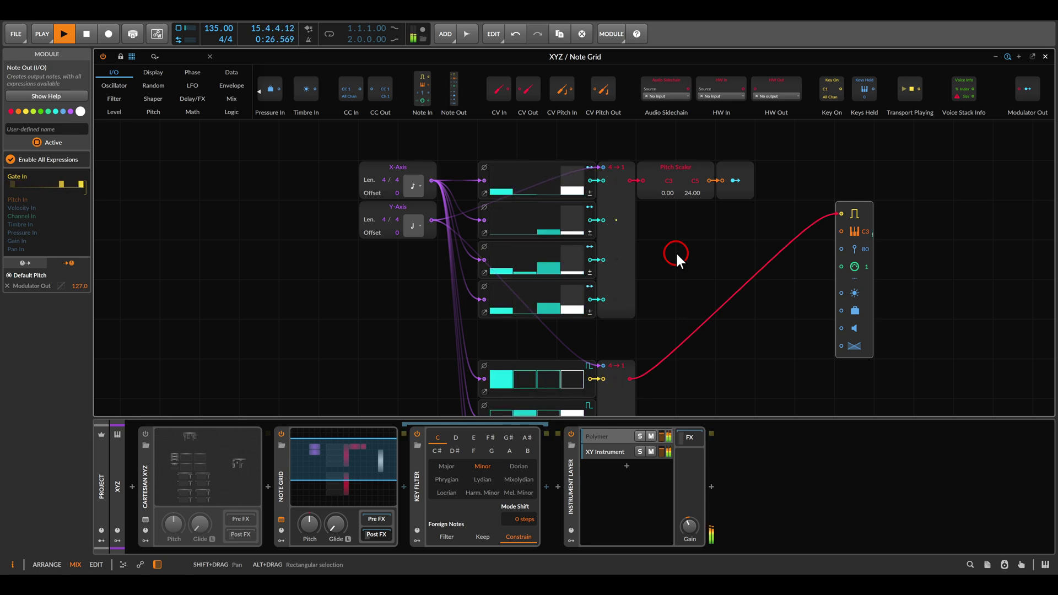
{"action": "key", "text": "minus"}
{"action": "left_click_drag", "start_coordinate": [677, 300], "coordinate": [665, 253]}
{"action": "mouse_move", "coordinate": [527, 162]}
{"action": "left_mouse_down"}
{"action": "mouse_move", "coordinate": [561, 164]}
{"action": "mouse_move", "coordinate": [517, 169]}
{"action": "left_mouse_up"}
{"action": "mouse_move", "coordinate": [591, 165]}
{"action": "left_mouse_down"}
{"action": "mouse_move", "coordinate": [592, 206]}
{"action": "mouse_move", "coordinate": [591, 157]}
{"action": "mouse_move", "coordinate": [599, 177]}
{"action": "left_mouse_up"}
{"action": "left_click_drag", "start_coordinate": [583, 196], "coordinate": [604, 227]}
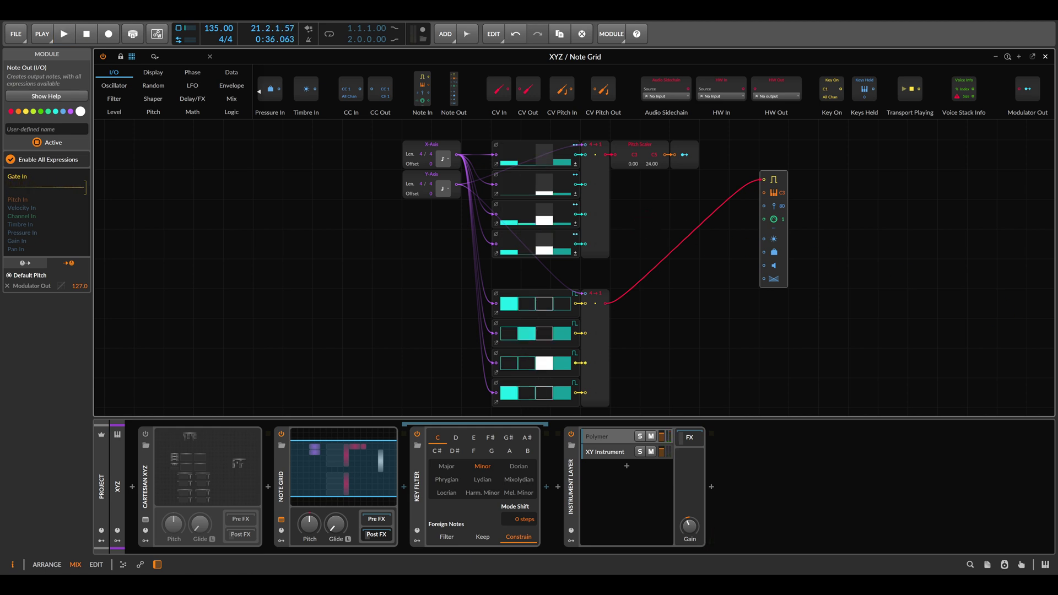
Move the X-Axis and Y-Axis modules together farther left of the sequencer rows.
{"action": "scroll", "coordinate": [545, 259], "scroll_direction": "down", "scroll_amount": 2}
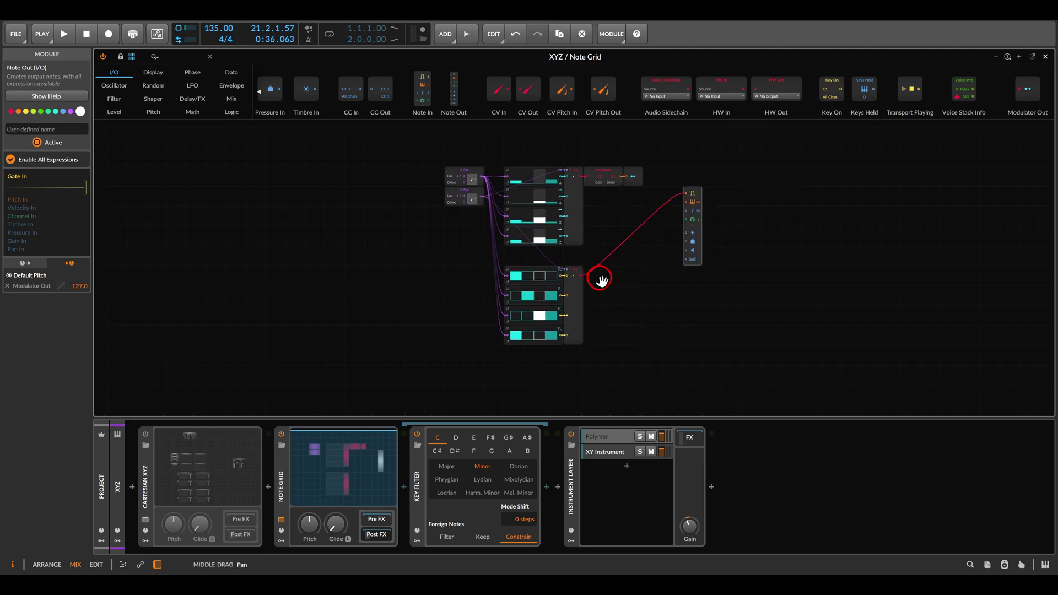
{"action": "left_click_drag", "start_coordinate": [412, 158], "coordinate": [461, 216]}
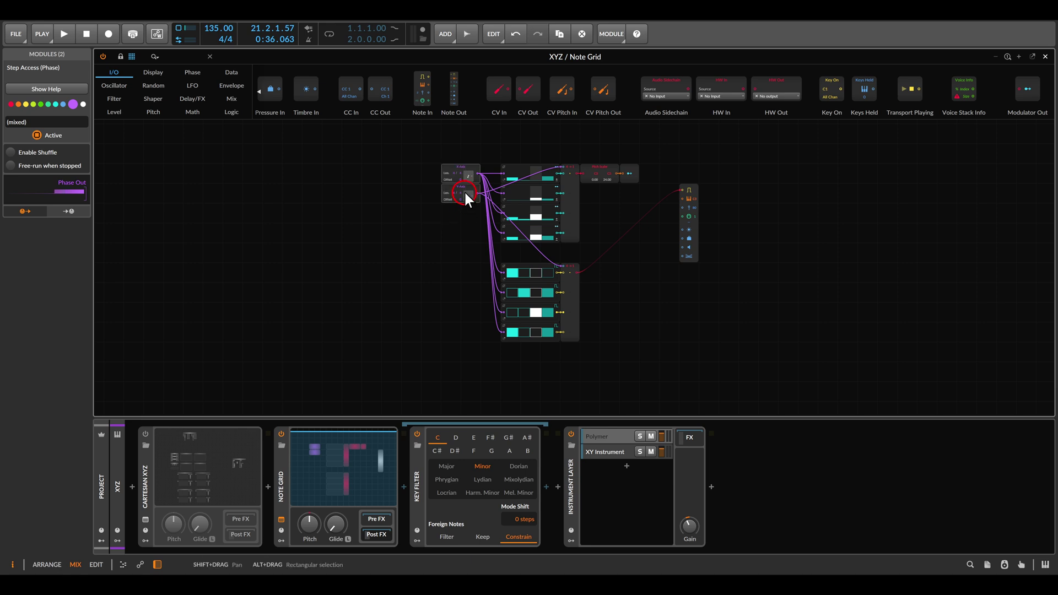
{"action": "left_click_drag", "start_coordinate": [461, 170], "coordinate": [350, 170]}
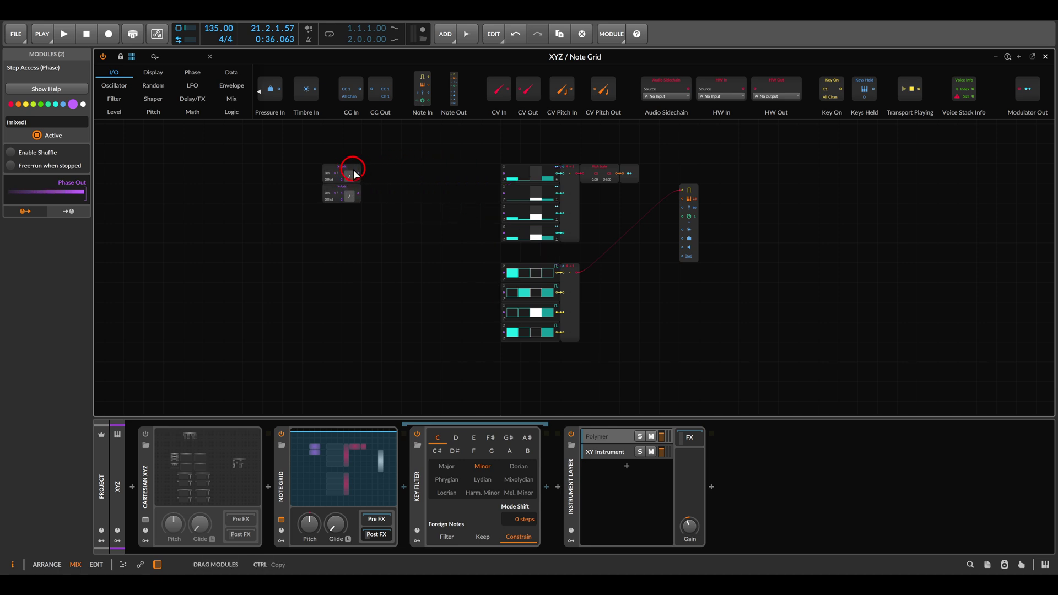
Move the Note Out farther right and place the Pitch Scaler with its Modulator Out directly above it.
{"action": "left_click", "coordinate": [600, 168]}
{"action": "left_click_drag", "start_coordinate": [611, 170], "coordinate": [743, 194]}
{"action": "left_click", "coordinate": [679, 165]}
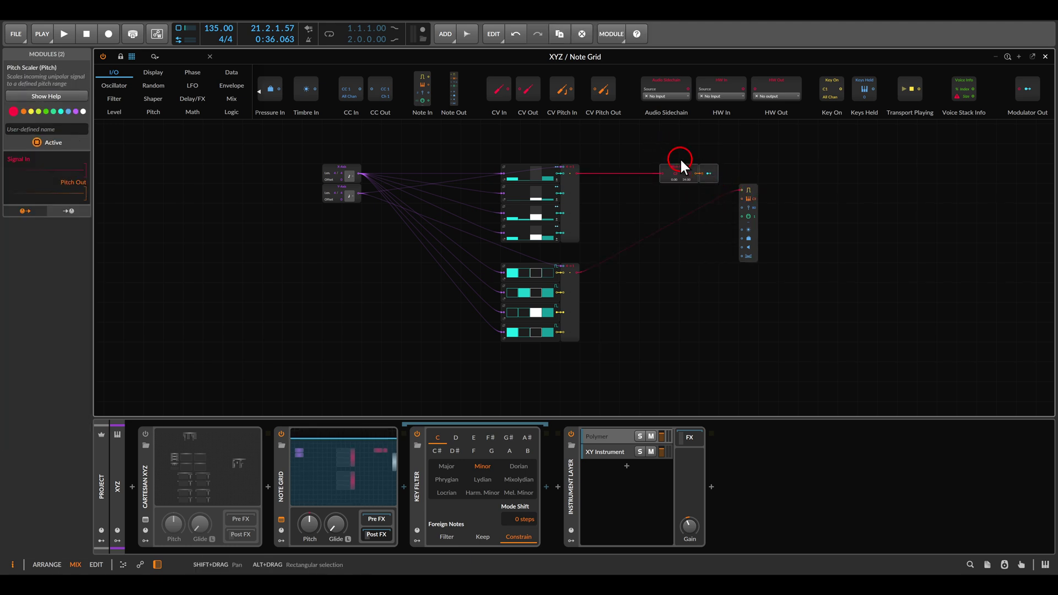
{"action": "left_click_drag", "start_coordinate": [677, 168], "coordinate": [707, 167]}
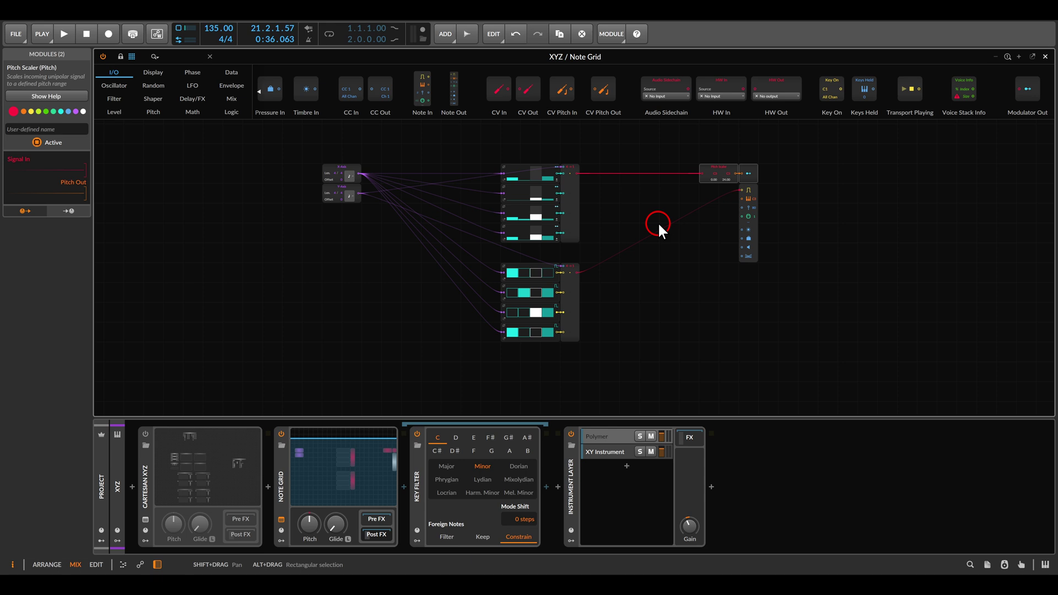
Move the Steps and Gates blocks with their Merge modules left, closer to the axis modules.
{"action": "left_click_drag", "start_coordinate": [659, 225], "coordinate": [666, 217]}
{"action": "left_click_drag", "start_coordinate": [630, 182], "coordinate": [490, 337]}
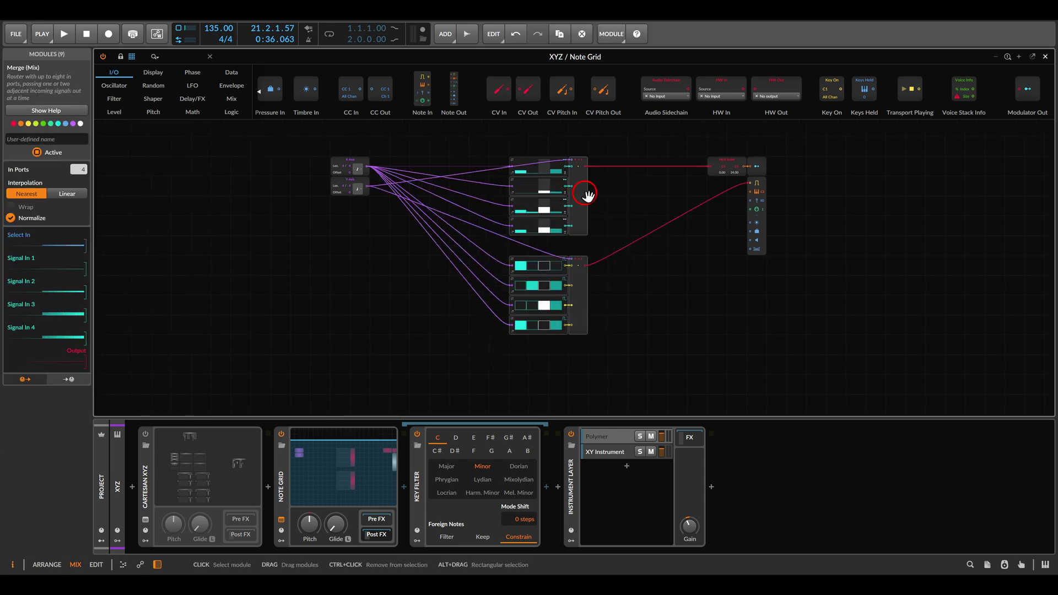
{"action": "left_click_drag", "start_coordinate": [587, 192], "coordinate": [562, 201]}
Copy the Steps and Gates blocks to the right of the originals and duplicate that copy below.
{"action": "left_click_drag", "start_coordinate": [622, 144], "coordinate": [455, 317]}
{"action": "left_click_drag", "start_coordinate": [581, 187], "coordinate": [634, 184]}
{"action": "key", "text": "ctrl+d"}
{"action": "scroll", "coordinate": [628, 276], "scroll_direction": "down", "scroll_amount": 1}
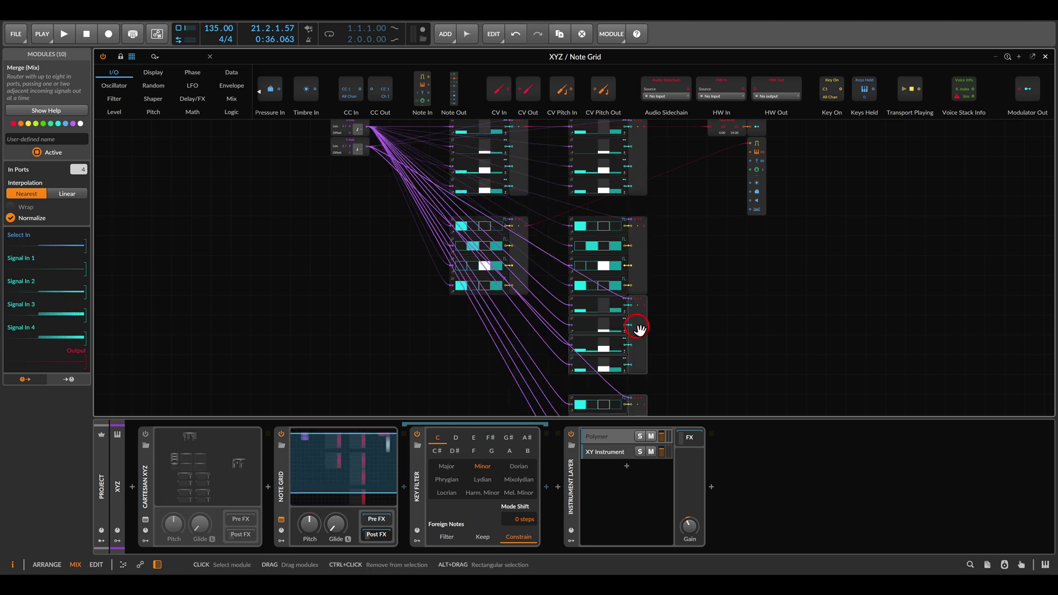
Position the duplicated Steps and Gates blocks as a second pair below the first, separated by a gap.
{"action": "left_click_drag", "start_coordinate": [628, 308], "coordinate": [633, 208]}
{"action": "scroll", "coordinate": [689, 203], "scroll_direction": "up", "scroll_amount": 5}
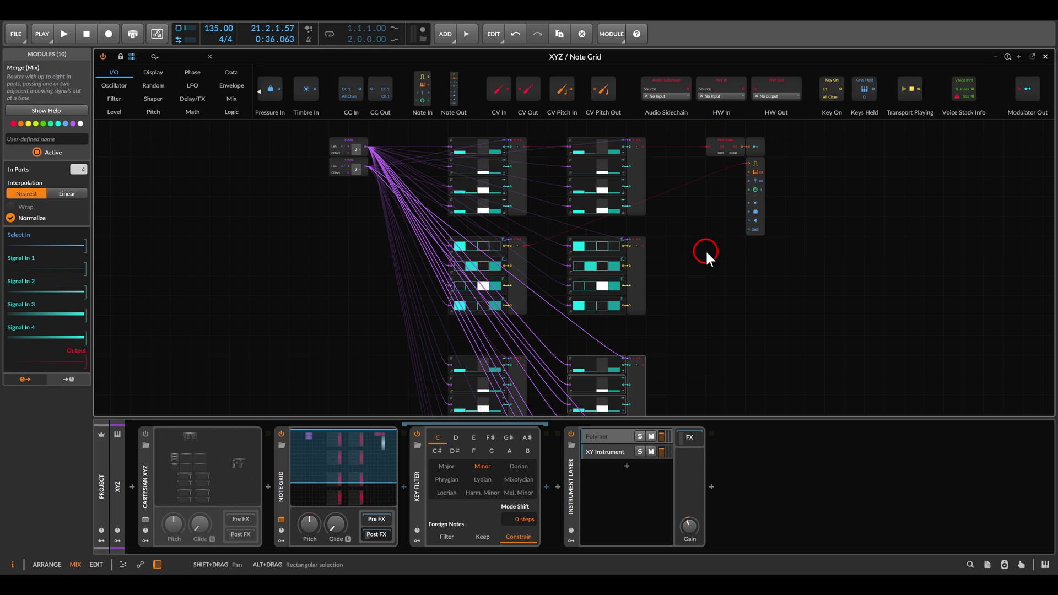
{"action": "scroll", "coordinate": [705, 249], "scroll_direction": "up", "scroll_amount": 5}
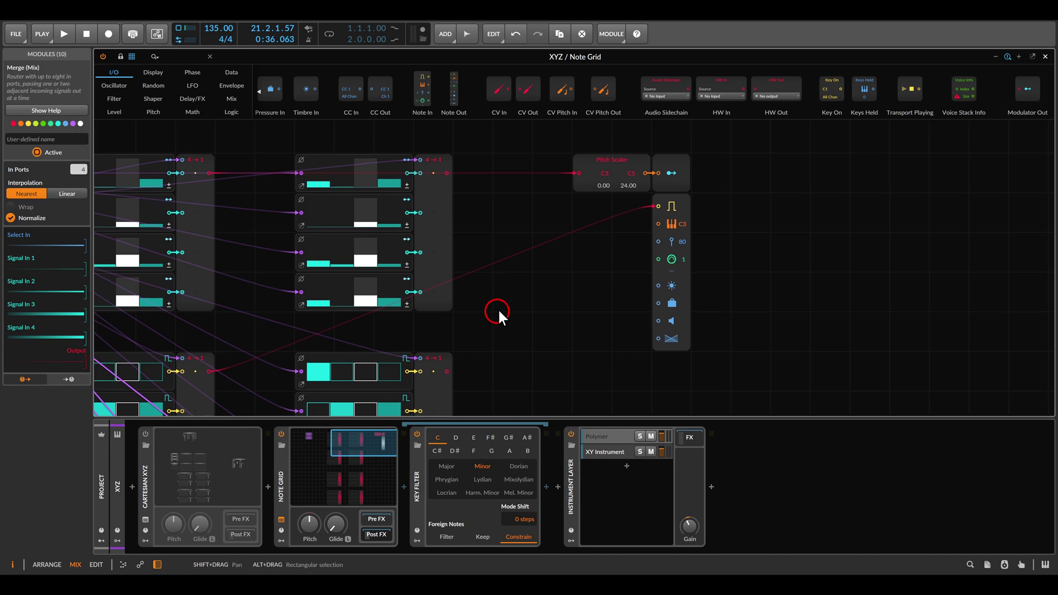
{"action": "scroll", "coordinate": [528, 266], "scroll_direction": "down", "scroll_amount": 2}
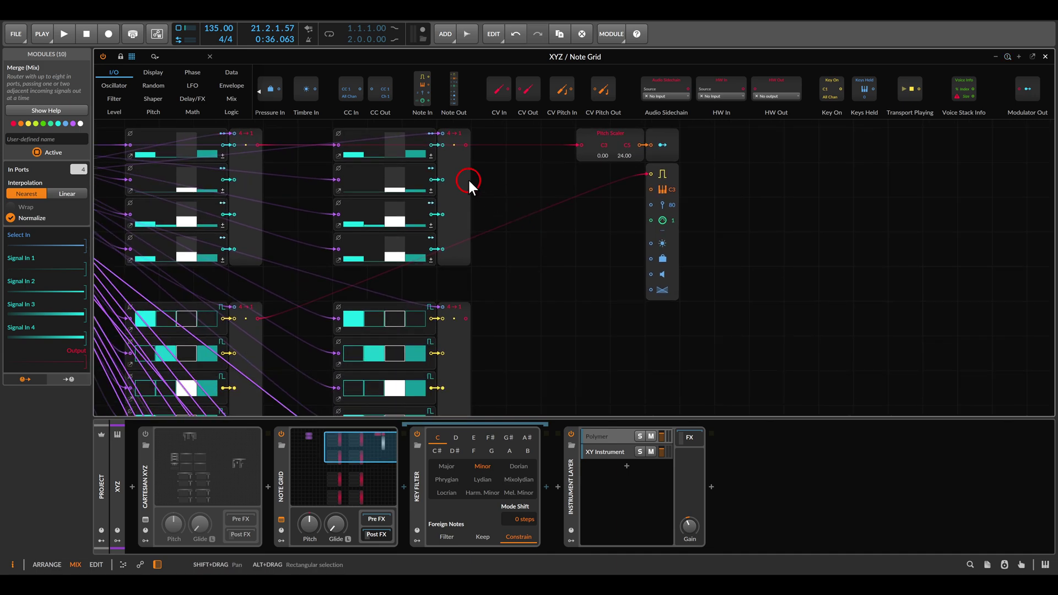
Duplicate the upper-right Steps block's Merge module, place the copy right of the sequencer blocks, and disconnect its signal inputs.
{"action": "left_click", "coordinate": [463, 177]}
{"action": "key", "text": "ctrl+d"}
{"action": "scroll", "coordinate": [474, 216], "scroll_direction": "down", "scroll_amount": 8}
{"action": "left_click_drag", "start_coordinate": [473, 220], "coordinate": [590, 216]}
{"action": "left_click", "coordinate": [581, 272]}
{"action": "left_click", "coordinate": [581, 283]}
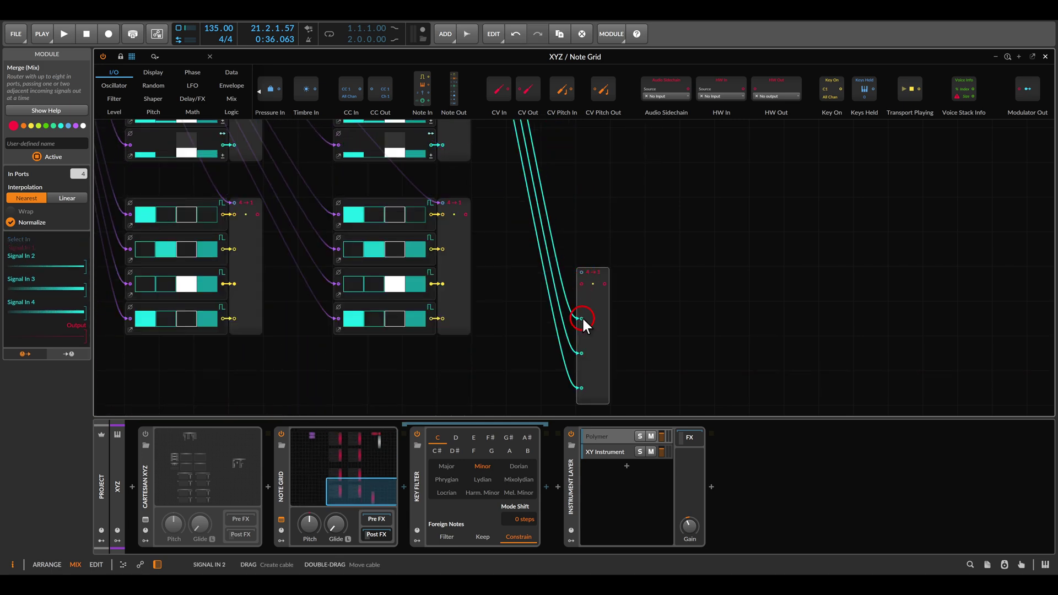
{"action": "left_click", "coordinate": [581, 319]}
{"action": "left_click", "coordinate": [581, 352]}
{"action": "left_click", "coordinate": [581, 387]}
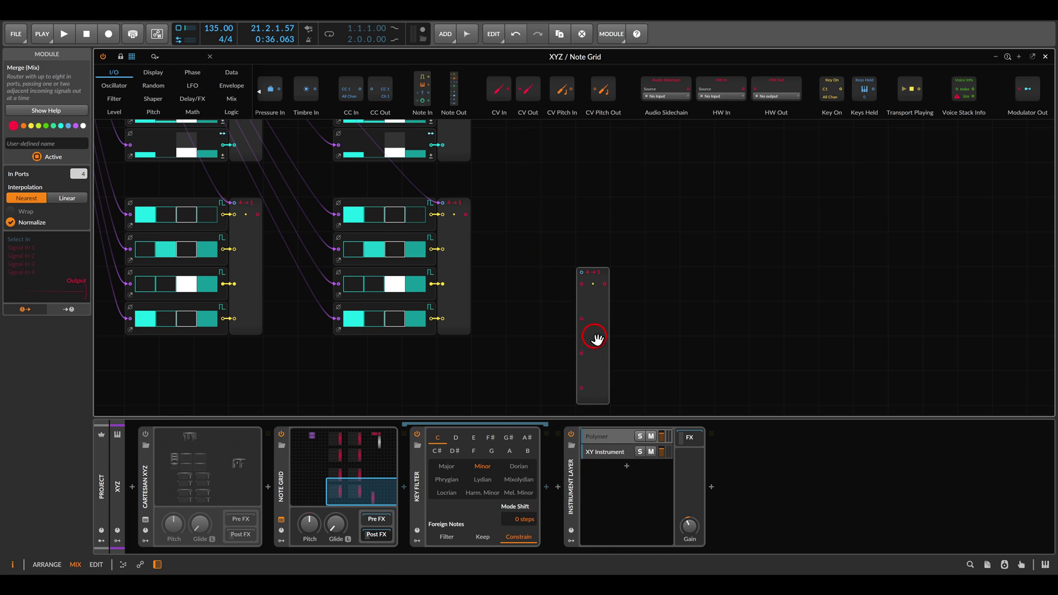
Move the disconnected Merge beneath the Pitch Scaler and duplicate it below with a small gap between the two.
{"action": "left_click_drag", "start_coordinate": [595, 335], "coordinate": [592, 214]}
{"action": "key", "text": "ctrl+d"}
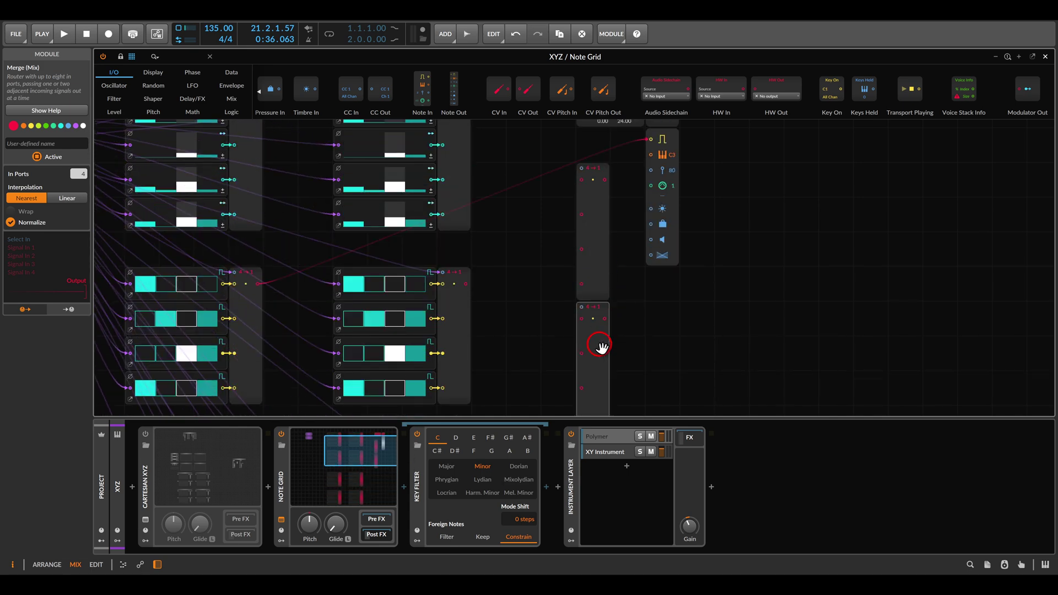
{"action": "left_click_drag", "start_coordinate": [600, 347], "coordinate": [595, 380]}
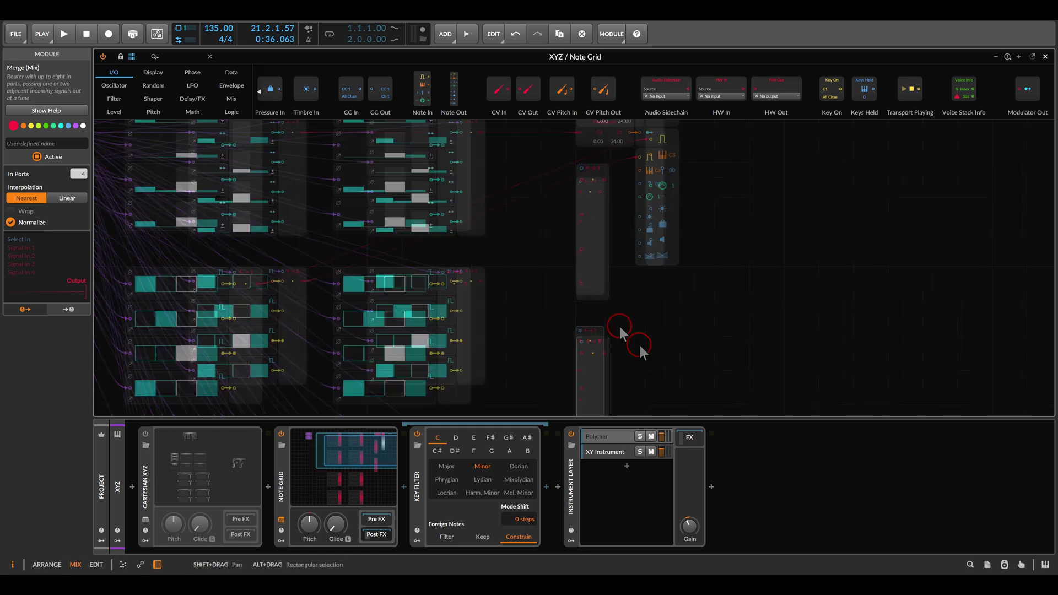
{"action": "left_click_drag", "start_coordinate": [639, 347], "coordinate": [594, 260]}
Connect the Merge outputs of the four pitch Steps blocks to the four signal inputs of the upper new Merge.
{"action": "left_click_drag", "start_coordinate": [616, 177], "coordinate": [554, 171]}
{"action": "left_click_drag", "start_coordinate": [585, 207], "coordinate": [616, 231]}
{"action": "left_click_drag", "start_coordinate": [435, 392], "coordinate": [615, 273]}
{"action": "left_click", "coordinate": [635, 209]}
Connect the Merge outputs of the four Gates blocks to the four signal inputs of the lower new Merge.
{"action": "left_click_drag", "start_coordinate": [657, 190], "coordinate": [615, 310]}
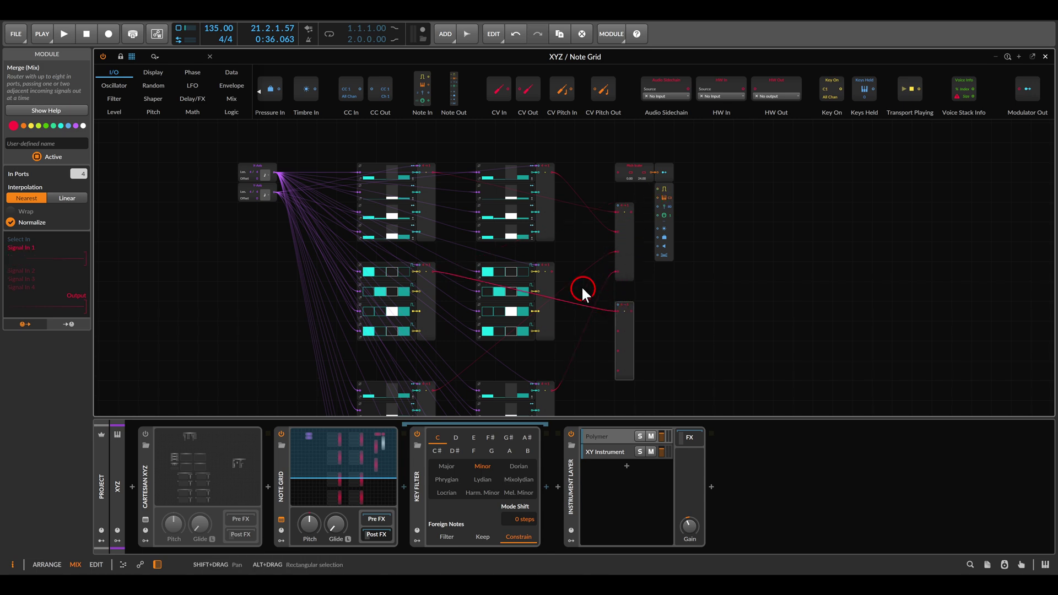
{"action": "left_click_drag", "start_coordinate": [552, 272], "coordinate": [617, 331]}
{"action": "scroll", "coordinate": [604, 285], "scroll_direction": "down", "scroll_amount": 2}
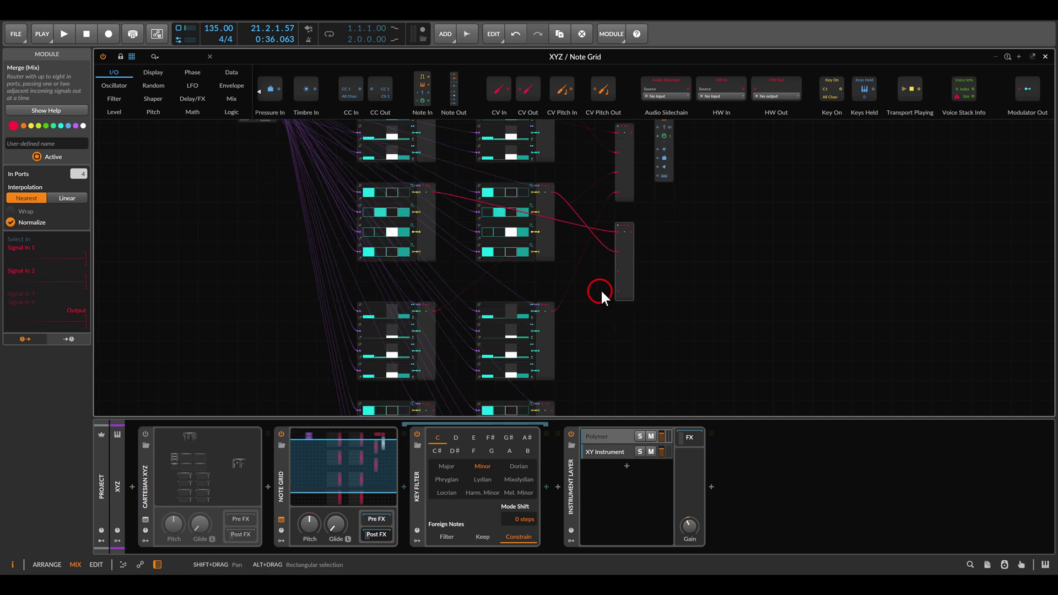
{"action": "left_click_drag", "start_coordinate": [617, 271], "coordinate": [429, 413]}
{"action": "left_click_drag", "start_coordinate": [550, 408], "coordinate": [614, 289]}
{"action": "scroll", "coordinate": [543, 277], "scroll_direction": "up", "scroll_amount": 2}
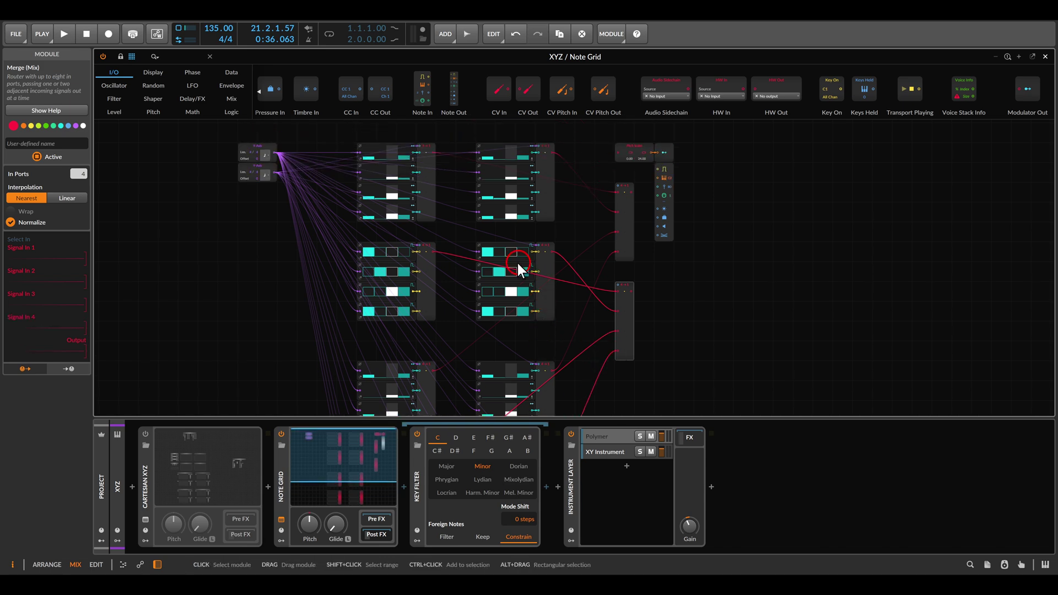
Copy the Y-Axis module below the original and rename the copy Z-Axis.
{"action": "key", "text": "plus"}
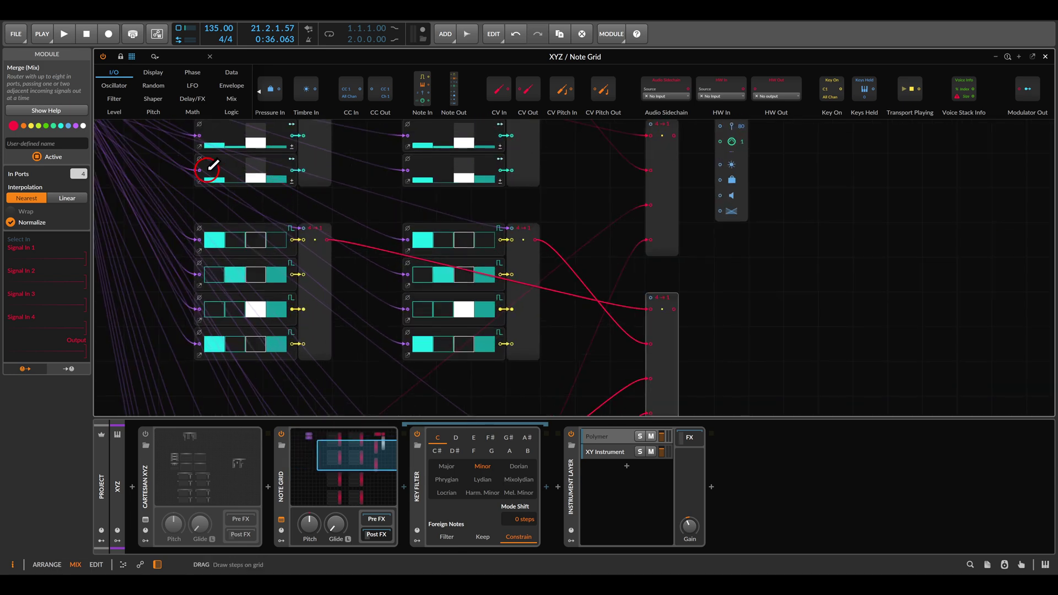
{"action": "left_click_drag", "start_coordinate": [212, 173], "coordinate": [590, 243]}
{"action": "left_click_drag", "start_coordinate": [500, 184], "coordinate": [499, 283]}
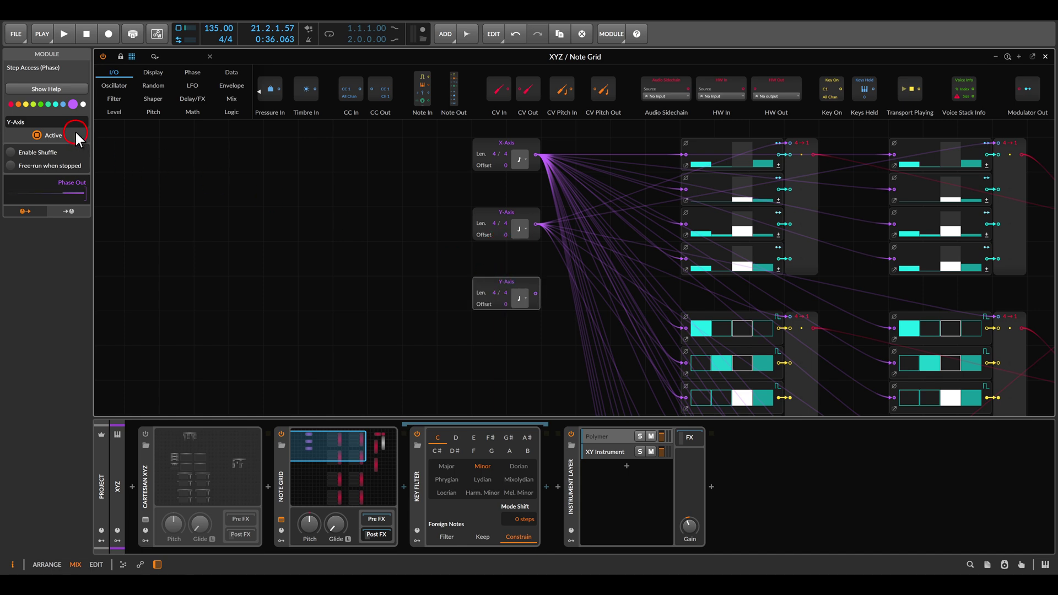
{"action": "key", "text": "Delete"}
{"action": "type", "text": "Z"}
{"action": "key", "text": "Return"}
Connect the Z-Axis phase output to the Select In of both new Merge modules.
{"action": "key", "text": "minus"}
{"action": "left_click_drag", "start_coordinate": [610, 252], "coordinate": [361, 207]}
{"action": "left_click_drag", "start_coordinate": [298, 241], "coordinate": [726, 184]}
{"action": "left_click_drag", "start_coordinate": [677, 300], "coordinate": [298, 241]}
Connect the upper new Merge's output to the Pitch Scaler and the lower one's output to the Note Out gate.
{"action": "left_click_drag", "start_coordinate": [799, 179], "coordinate": [737, 242]}
{"action": "left_click", "coordinate": [682, 250]}
{"action": "left_click_drag", "start_coordinate": [661, 208], "coordinate": [662, 207]}
{"action": "left_click", "coordinate": [670, 254]}
{"action": "left_click_drag", "start_coordinate": [682, 379], "coordinate": [714, 226]}
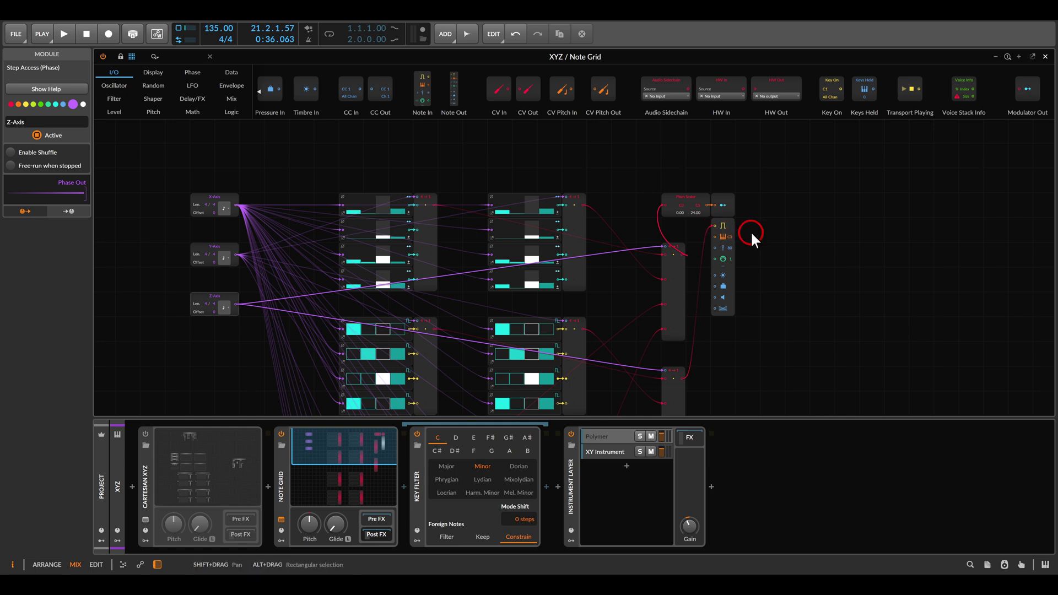
Set the Z-Axis step duration to Bar and start playback.
{"action": "left_click_drag", "start_coordinate": [609, 288], "coordinate": [752, 234]}
{"action": "left_click", "coordinate": [599, 225]}
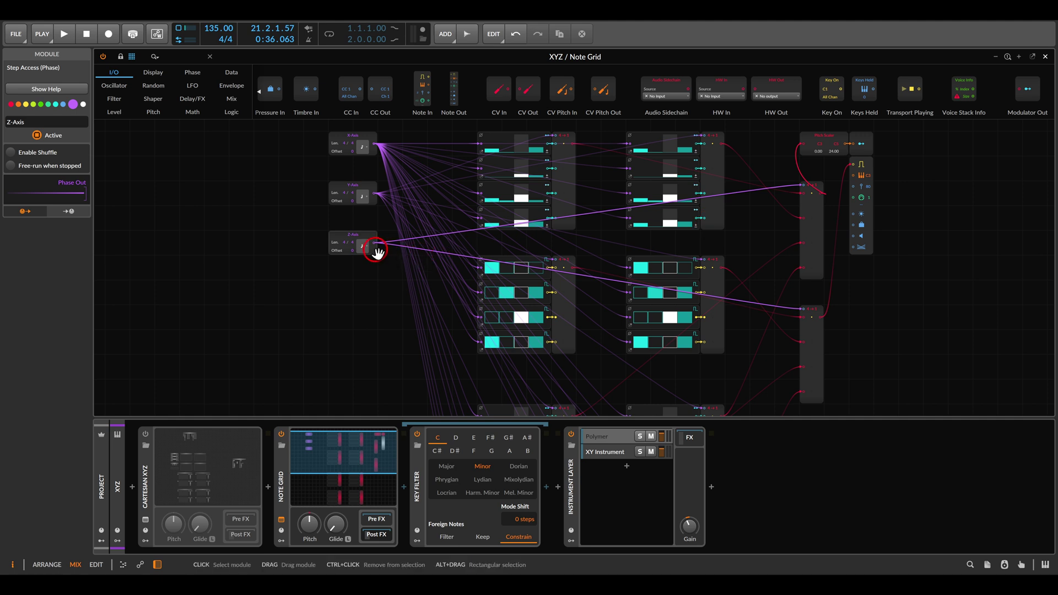
{"action": "left_click", "coordinate": [362, 246]}
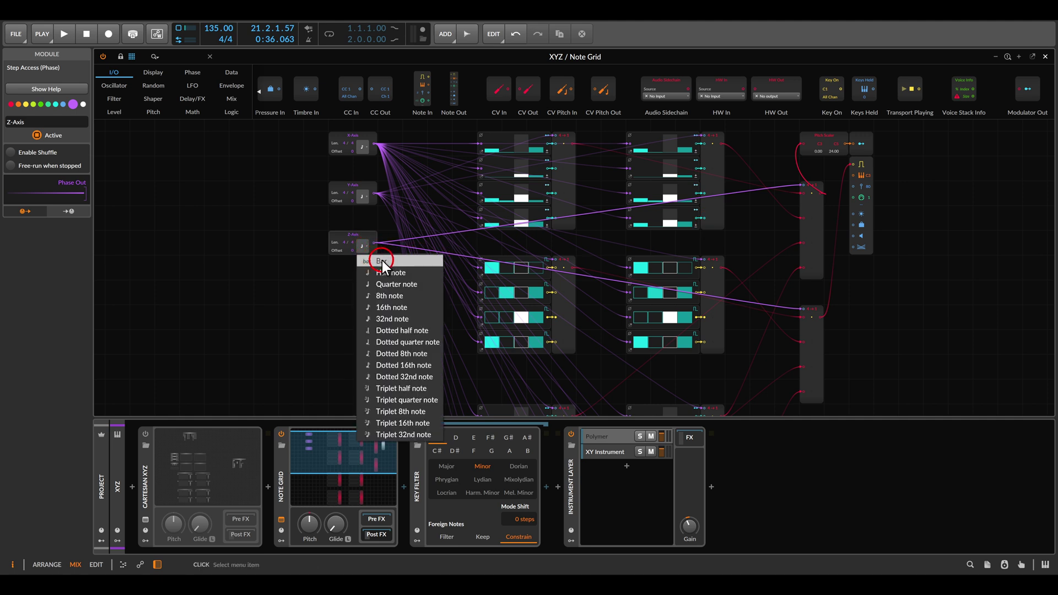
{"action": "left_click", "coordinate": [382, 261]}
{"action": "key", "text": "space"}
{"action": "key", "text": "minus"}
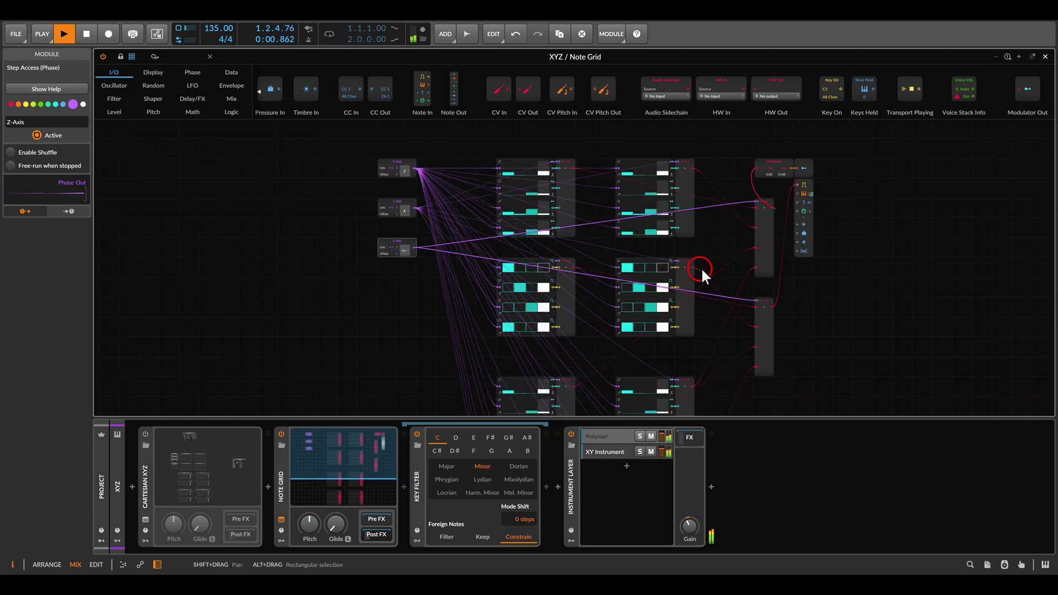
{"action": "left_click_drag", "start_coordinate": [704, 270], "coordinate": [680, 229]}
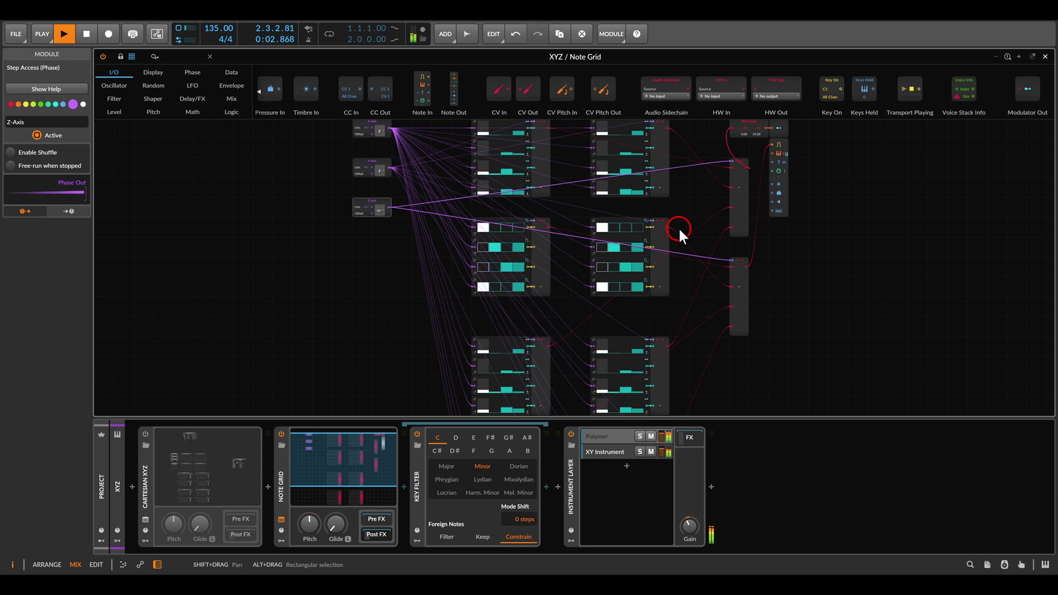
{"action": "left_click_drag", "start_coordinate": [512, 160], "coordinate": [556, 160]}
{"action": "mouse_move", "coordinate": [551, 147]}
{"action": "left_mouse_down"}
{"action": "mouse_move", "coordinate": [590, 161]}
{"action": "mouse_move", "coordinate": [540, 177]}
{"action": "mouse_move", "coordinate": [516, 167]}
{"action": "left_mouse_up"}
{"action": "left_click_drag", "start_coordinate": [592, 184], "coordinate": [589, 238]}
{"action": "mouse_move", "coordinate": [575, 203]}
{"action": "left_mouse_down"}
{"action": "mouse_move", "coordinate": [600, 208]}
{"action": "mouse_move", "coordinate": [556, 243]}
{"action": "mouse_move", "coordinate": [631, 191]}
{"action": "mouse_move", "coordinate": [643, 195]}
{"action": "left_mouse_up"}
{"action": "left_click_drag", "start_coordinate": [518, 238], "coordinate": [541, 259]}
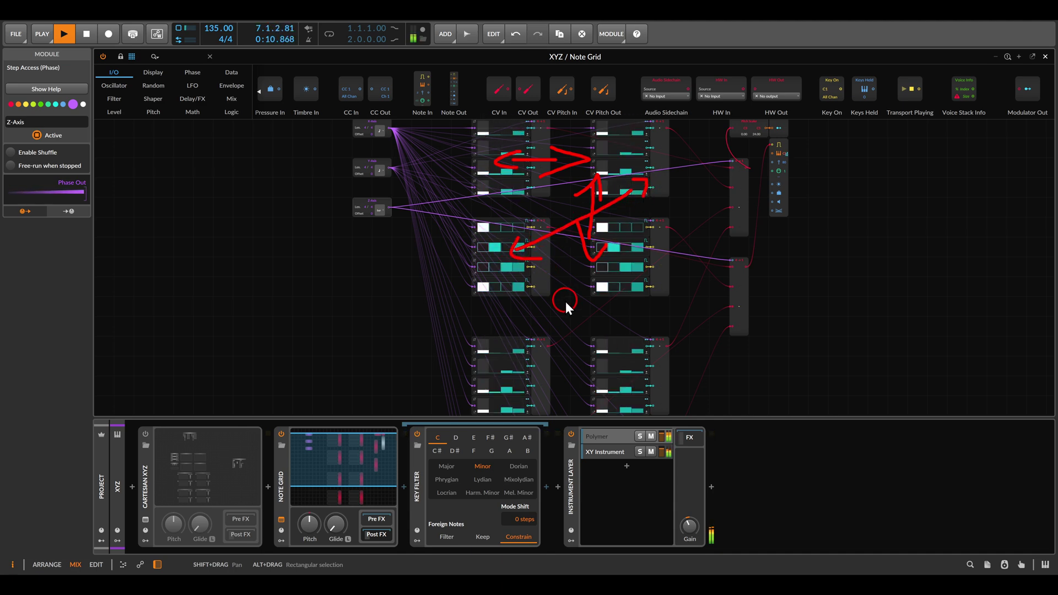
{"action": "key", "text": "Escape"}
Redraw the gate steps in the lower-left Gates block while the sequence plays.
{"action": "scroll", "coordinate": [561, 275], "scroll_direction": "down", "scroll_amount": 5}
{"action": "left_click", "coordinate": [494, 306]}
{"action": "left_click", "coordinate": [506, 287]}
{"action": "left_click", "coordinate": [506, 306]}
{"action": "left_click_drag", "start_coordinate": [482, 326], "coordinate": [517, 329]}
Edit the gate steps in the upper-right and lower-right Gates blocks while the sequence plays.
{"action": "scroll", "coordinate": [638, 260], "scroll_direction": "up", "scroll_amount": 5}
{"action": "left_click", "coordinate": [602, 227]}
{"action": "mouse_move", "coordinate": [613, 241]}
{"action": "left_mouse_down"}
{"action": "mouse_move", "coordinate": [637, 243]}
{"action": "mouse_move", "coordinate": [633, 276]}
{"action": "mouse_move", "coordinate": [617, 286]}
{"action": "mouse_move", "coordinate": [622, 300]}
{"action": "left_mouse_up"}
{"action": "scroll", "coordinate": [597, 262], "scroll_direction": "up", "scroll_amount": 2}
{"action": "scroll", "coordinate": [584, 263], "scroll_direction": "down", "scroll_amount": 6}
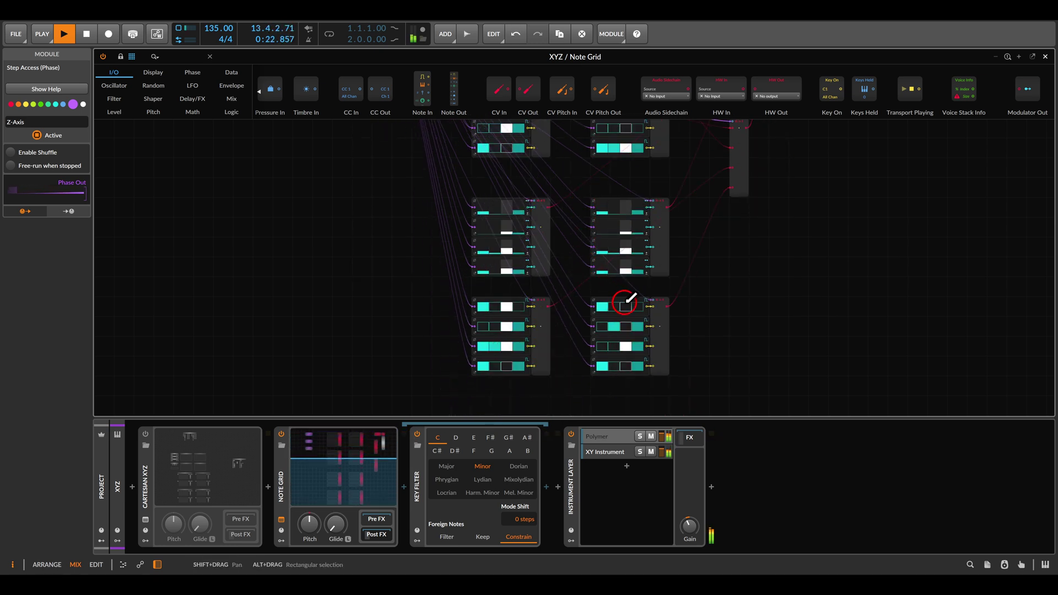
{"action": "mouse_move", "coordinate": [626, 305]}
{"action": "left_mouse_down"}
{"action": "mouse_move", "coordinate": [604, 328]}
{"action": "mouse_move", "coordinate": [606, 344]}
{"action": "mouse_move", "coordinate": [635, 347]}
{"action": "mouse_move", "coordinate": [618, 223]}
{"action": "mouse_move", "coordinate": [607, 243]}
{"action": "mouse_move", "coordinate": [630, 244]}
{"action": "mouse_move", "coordinate": [628, 267]}
{"action": "mouse_move", "coordinate": [510, 263]}
{"action": "mouse_move", "coordinate": [481, 205]}
{"action": "mouse_move", "coordinate": [682, 208]}
{"action": "mouse_move", "coordinate": [663, 229]}
{"action": "left_mouse_up"}
{"action": "scroll", "coordinate": [583, 210], "scroll_direction": "up", "scroll_amount": 4}
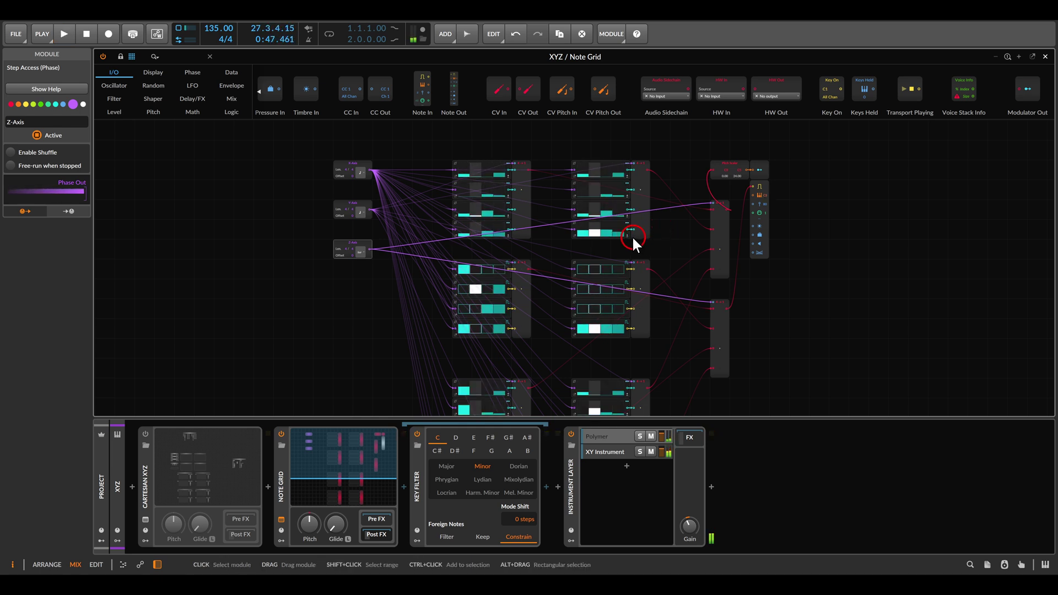
Deactivate the Note Grid device, activate the Cartesian XYZ device, and open its grid.
{"action": "left_click", "coordinate": [281, 432]}
{"action": "left_click", "coordinate": [146, 433]}
{"action": "left_click", "coordinate": [188, 469]}
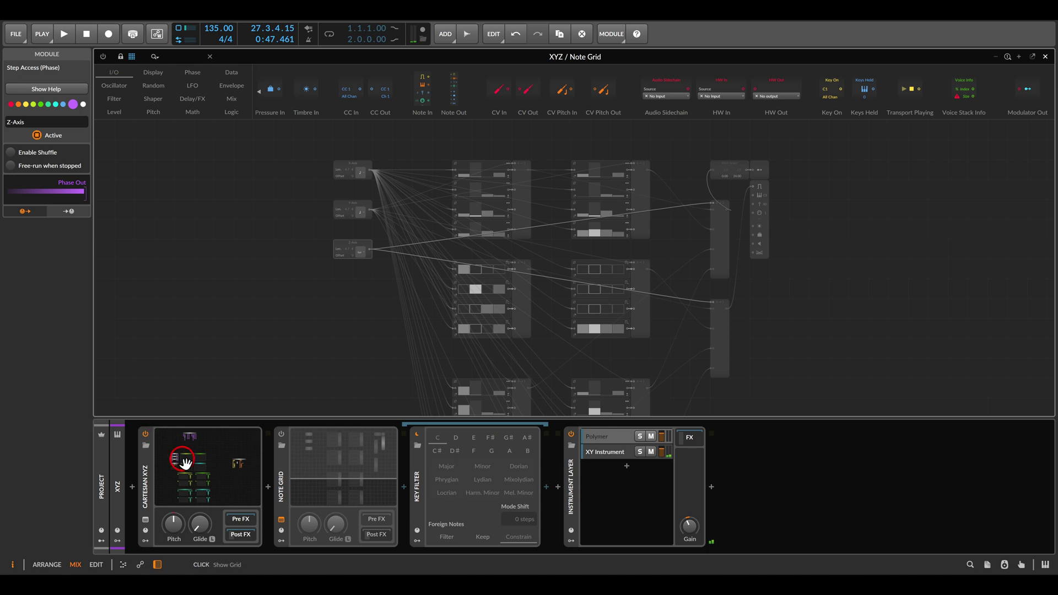
{"action": "left_click", "coordinate": [189, 473]}
Hide the module palette and the inspector to enlarge the Cartesian XYZ grid view.
{"action": "left_click_drag", "start_coordinate": [293, 359], "coordinate": [564, 232]}
{"action": "scroll", "coordinate": [591, 329], "scroll_direction": "down", "scroll_amount": 2}
{"action": "left_click", "coordinate": [157, 58]}
{"action": "left_click", "coordinate": [131, 56]}
{"action": "left_click", "coordinate": [13, 563]}
{"action": "left_click", "coordinate": [447, 346]}
Start playback and examine the pitch and gate grids of Sequences A to D in Cartesian XYZ.
{"action": "scroll", "coordinate": [470, 337], "scroll_direction": "down", "scroll_amount": 5}
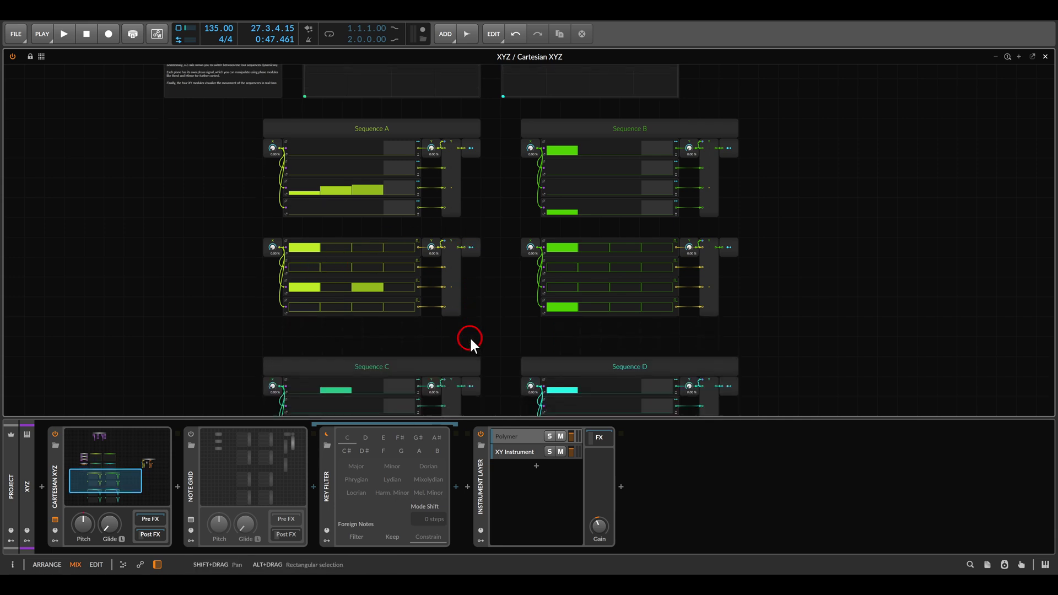
{"action": "scroll", "coordinate": [469, 337], "scroll_direction": "up", "scroll_amount": 3}
{"action": "scroll", "coordinate": [567, 226], "scroll_direction": "down", "scroll_amount": 5}
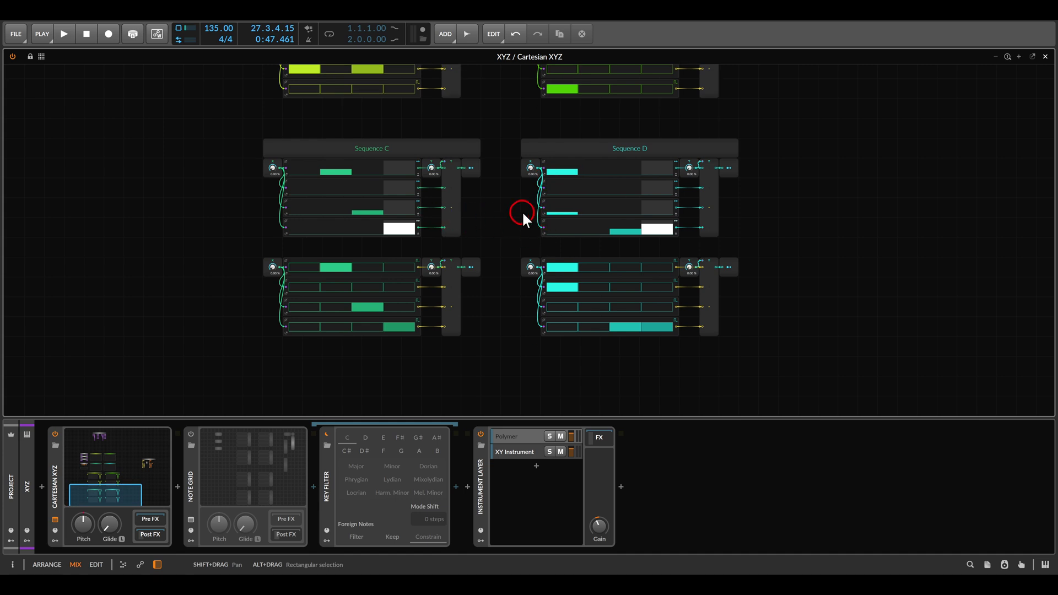
{"action": "key", "text": "space"}
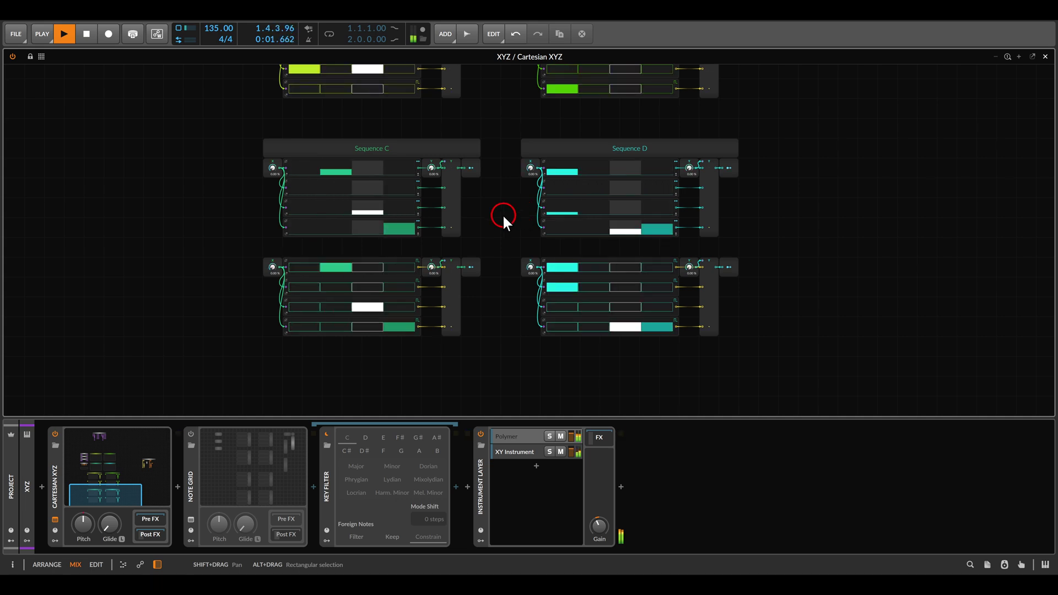
{"action": "scroll", "coordinate": [486, 219], "scroll_direction": "up", "scroll_amount": 3}
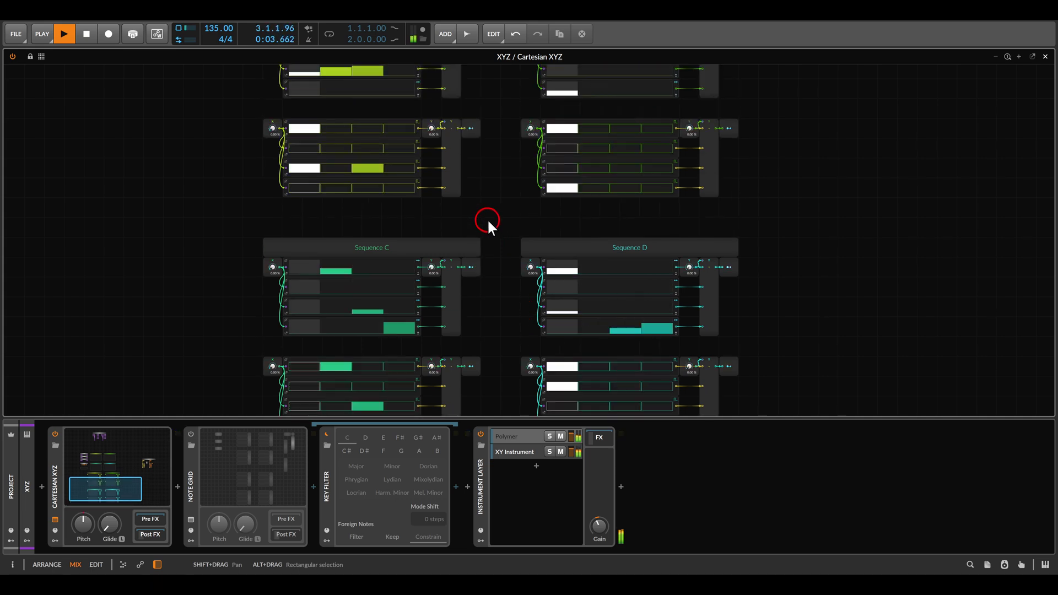
{"action": "scroll", "coordinate": [487, 218], "scroll_direction": "up", "scroll_amount": 2}
{"action": "scroll", "coordinate": [486, 218], "scroll_direction": "up", "scroll_amount": 1}
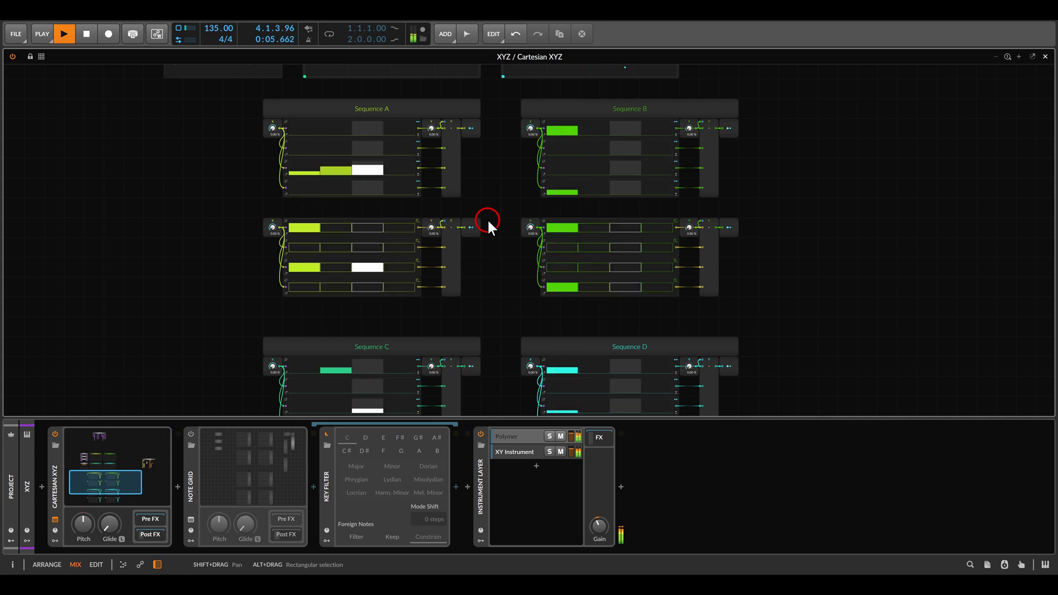
{"action": "scroll", "coordinate": [500, 278], "scroll_direction": "up", "scroll_amount": 2}
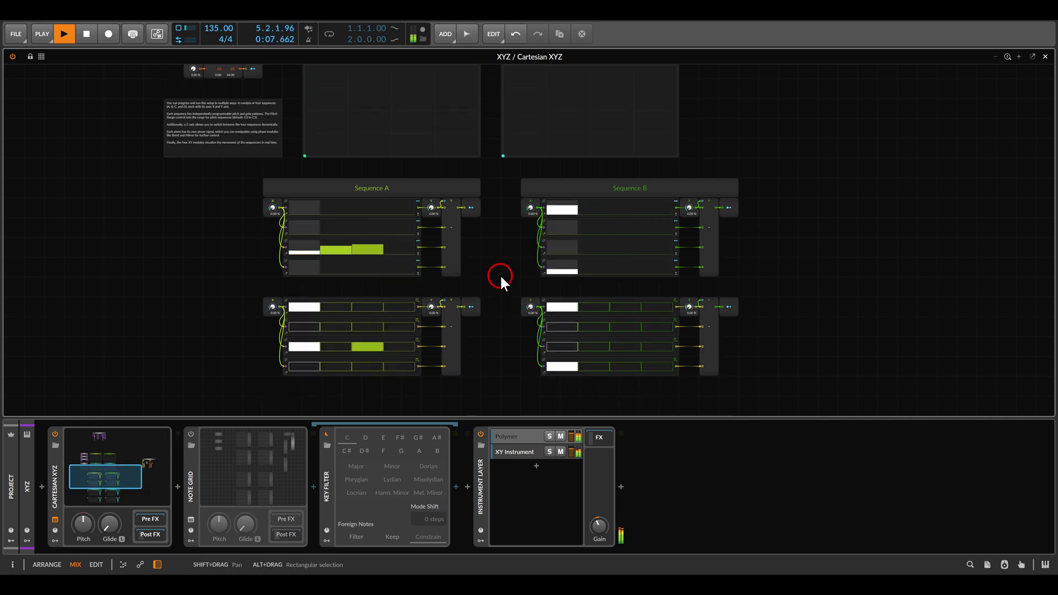
Examine the usage note, the Pitch Range module and the axis controls.
{"action": "scroll", "coordinate": [414, 254], "scroll_direction": "up", "scroll_amount": 5}
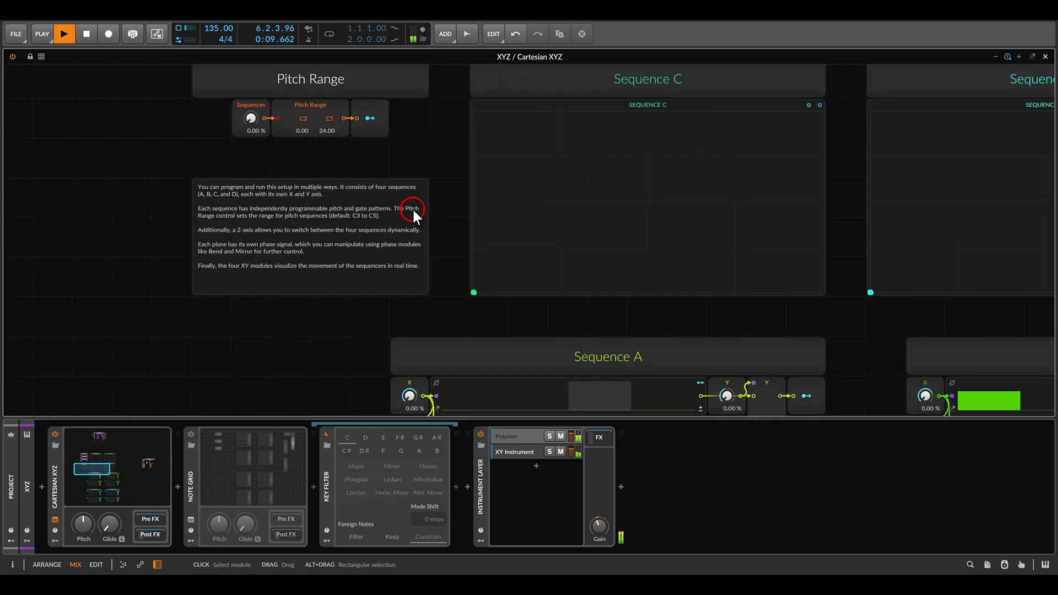
{"action": "scroll", "coordinate": [374, 226], "scroll_direction": "left", "scroll_amount": 2}
{"action": "scroll", "coordinate": [375, 226], "scroll_direction": "up", "scroll_amount": 1}
{"action": "scroll", "coordinate": [424, 255], "scroll_direction": "up", "scroll_amount": 3}
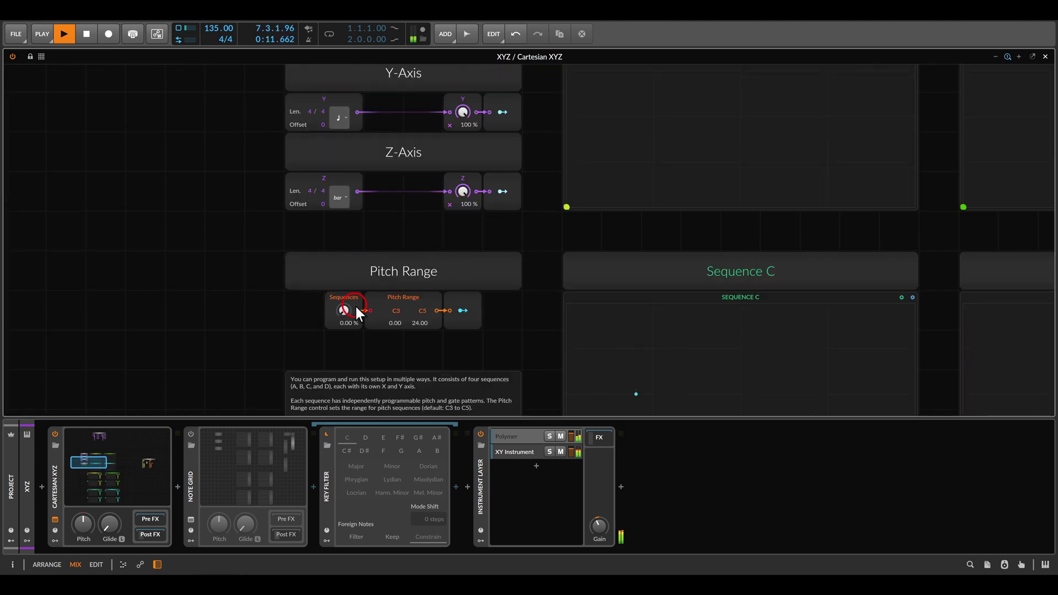
{"action": "scroll", "coordinate": [422, 300], "scroll_direction": "down", "scroll_amount": 4}
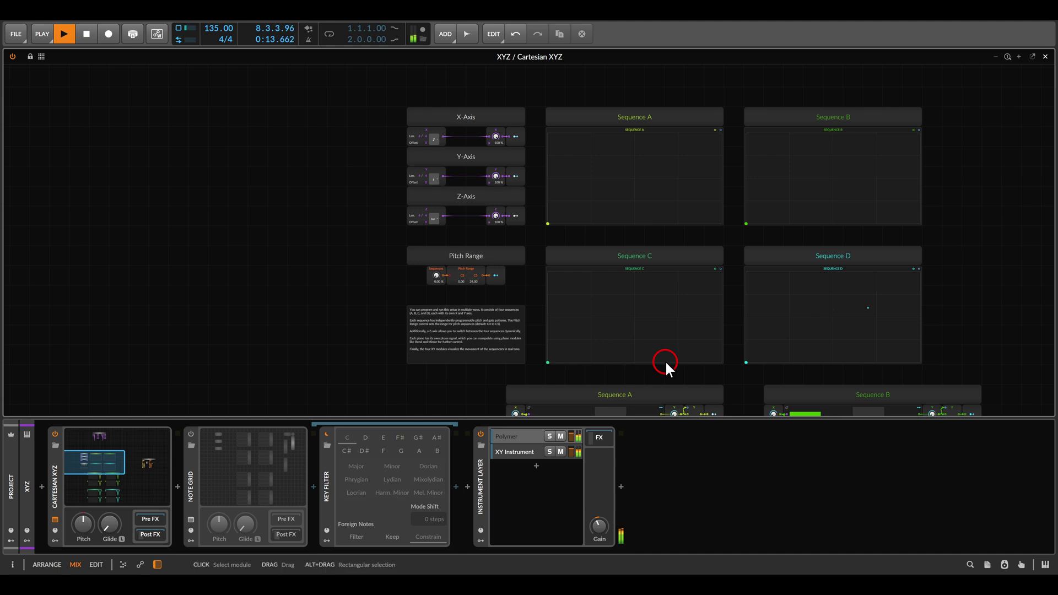
Inspect the Modulator Out at the end of Sequence A's pitch grid and the neighbouring sequences.
{"action": "left_click_drag", "start_coordinate": [665, 361], "coordinate": [519, 162]}
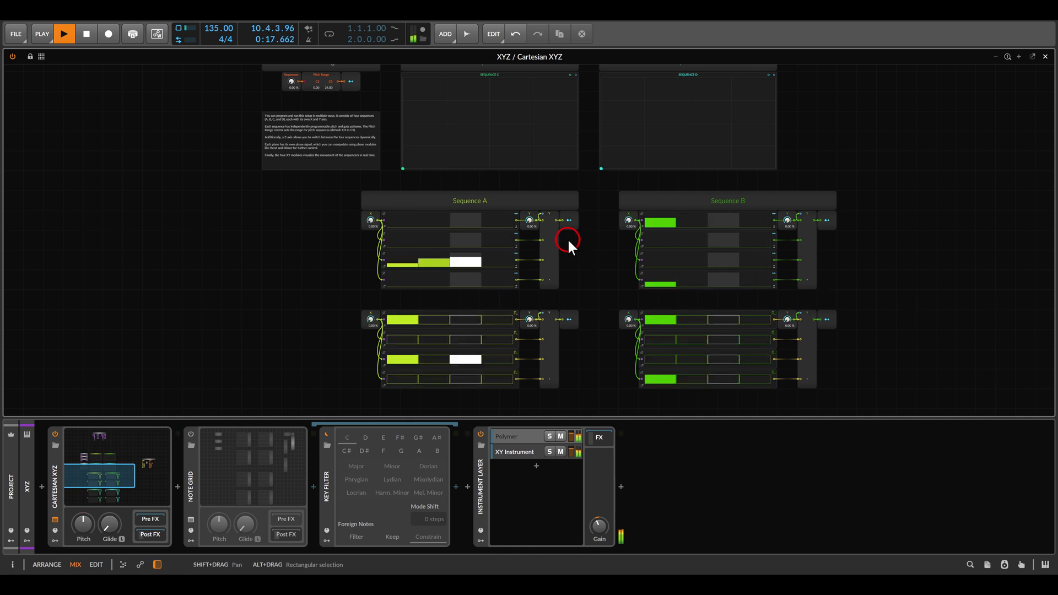
{"action": "scroll", "coordinate": [567, 238], "scroll_direction": "up", "scroll_amount": 3}
{"action": "left_click", "coordinate": [605, 198]}
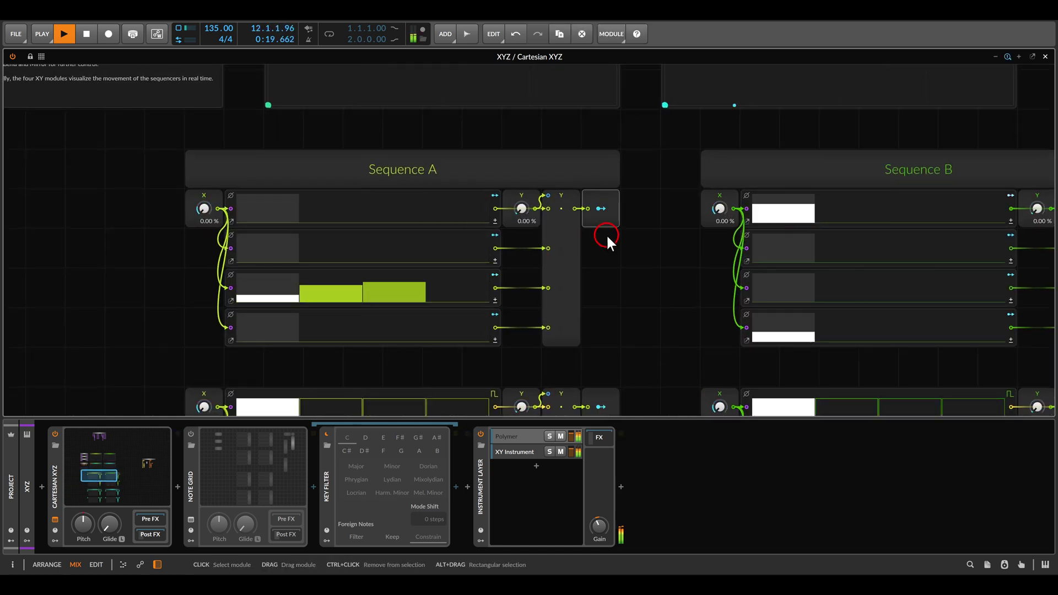
{"action": "scroll", "coordinate": [604, 237], "scroll_direction": "down", "scroll_amount": 3}
{"action": "scroll", "coordinate": [609, 273], "scroll_direction": "down", "scroll_amount": 5}
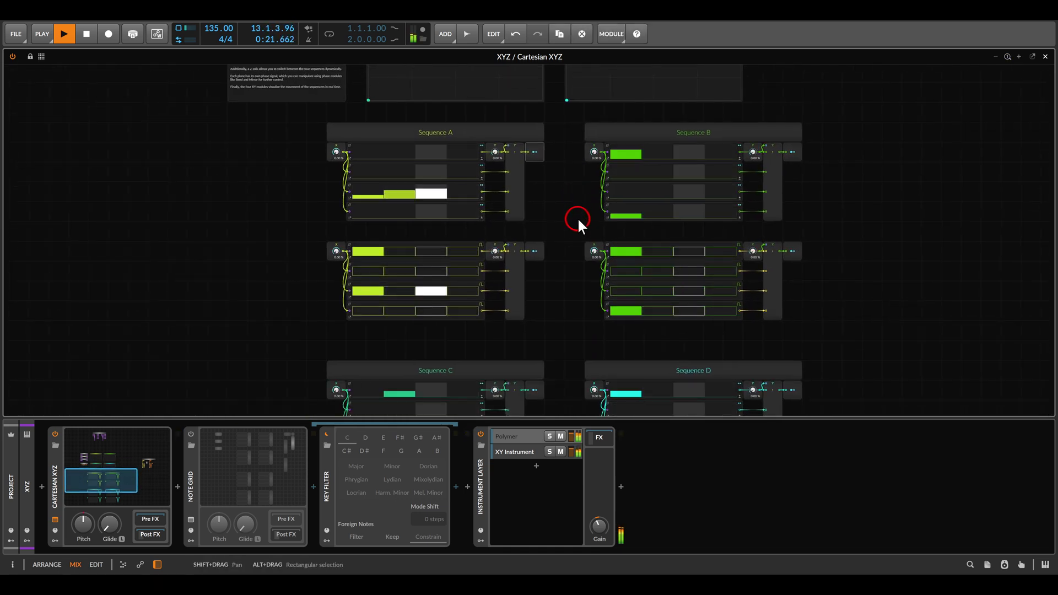
Review the sequence blocks and examine the X-Axis, Y-Axis and Z-Axis phase modules up close.
{"action": "scroll", "coordinate": [576, 217], "scroll_direction": "down", "scroll_amount": 2}
{"action": "scroll", "coordinate": [574, 224], "scroll_direction": "up", "scroll_amount": 6}
{"action": "scroll", "coordinate": [574, 224], "scroll_direction": "up", "scroll_amount": 1}
{"action": "scroll", "coordinate": [449, 208], "scroll_direction": "up", "scroll_amount": 5}
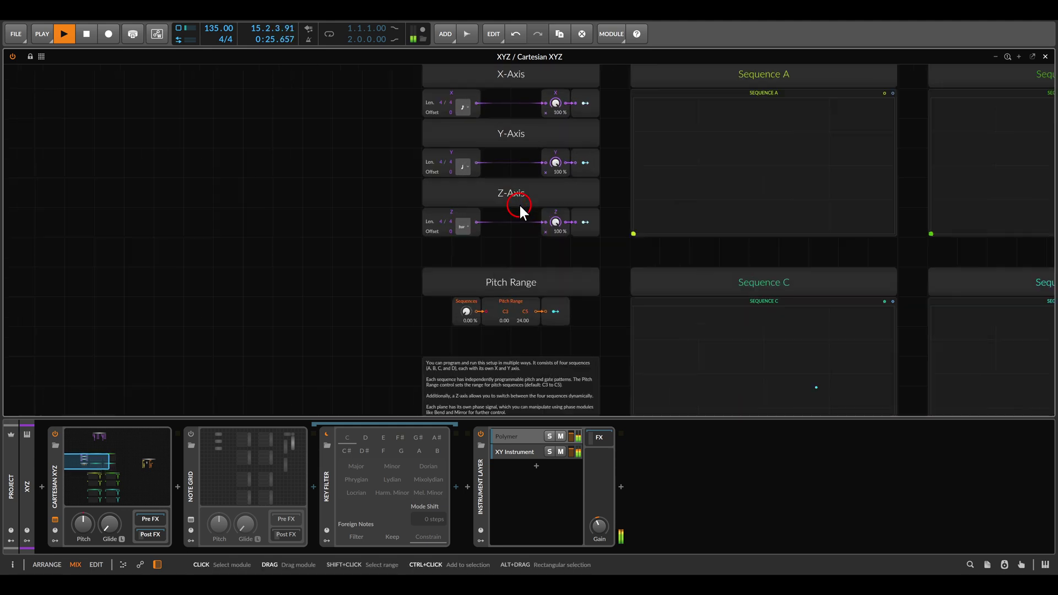
{"action": "left_click_drag", "start_coordinate": [510, 232], "coordinate": [471, 278]}
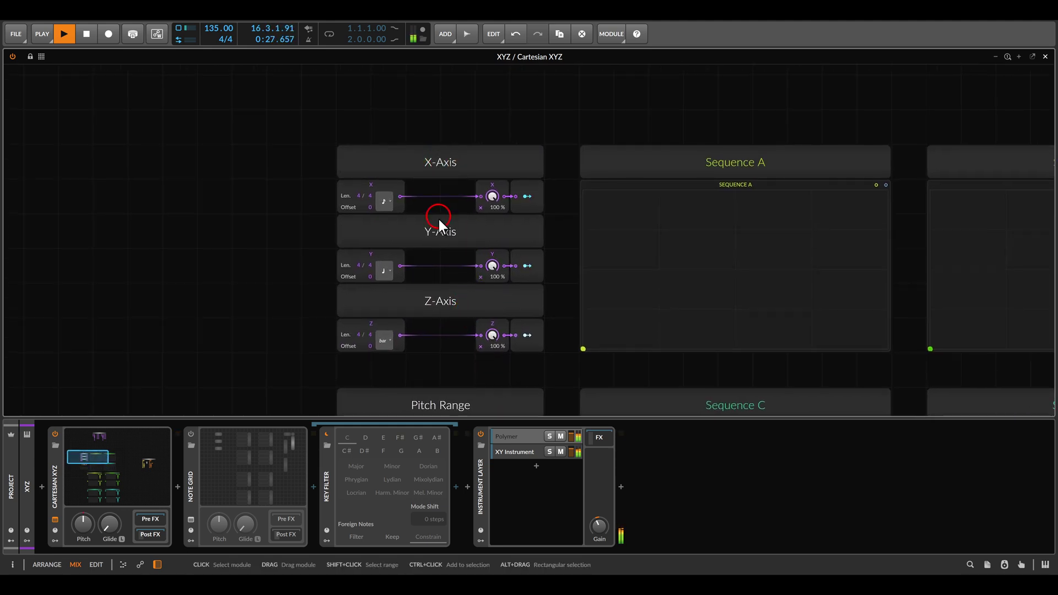
Show the module palette for the Cartesian XYZ grid.
{"action": "scroll", "coordinate": [439, 276], "scroll_direction": "down", "scroll_amount": 3}
{"action": "left_click_drag", "start_coordinate": [611, 316], "coordinate": [456, 232]}
{"action": "scroll", "coordinate": [524, 225], "scroll_direction": "up", "scroll_amount": 2}
{"action": "left_click_drag", "start_coordinate": [528, 221], "coordinate": [530, 235]}
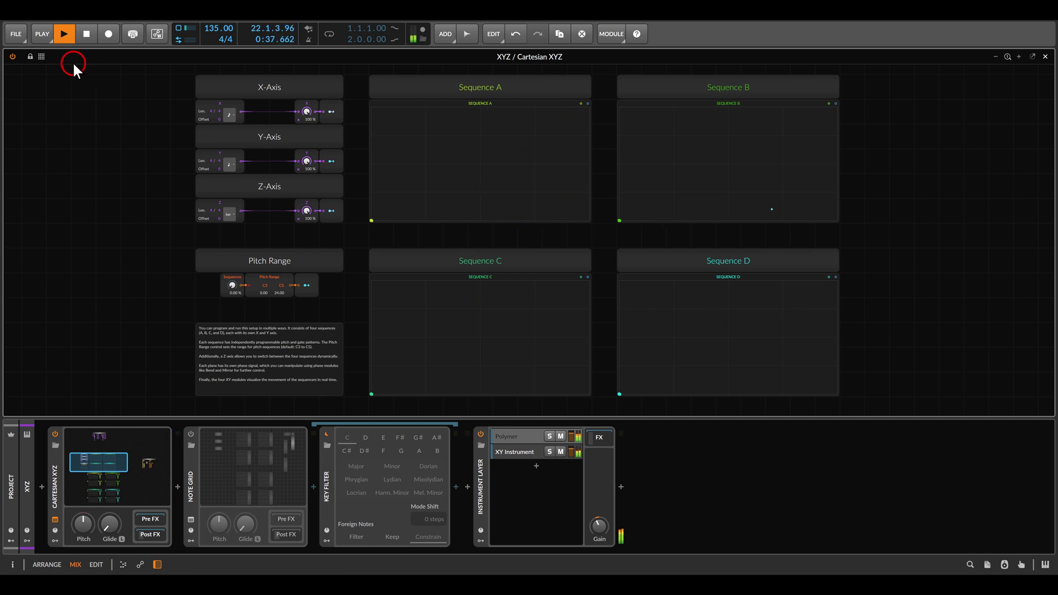
{"action": "left_click", "coordinate": [41, 56]}
{"action": "left_click_drag", "start_coordinate": [197, 151], "coordinate": [461, 236]}
{"action": "key", "text": "plus"}
{"action": "scroll", "coordinate": [447, 235], "scroll_direction": "up", "scroll_amount": 1}
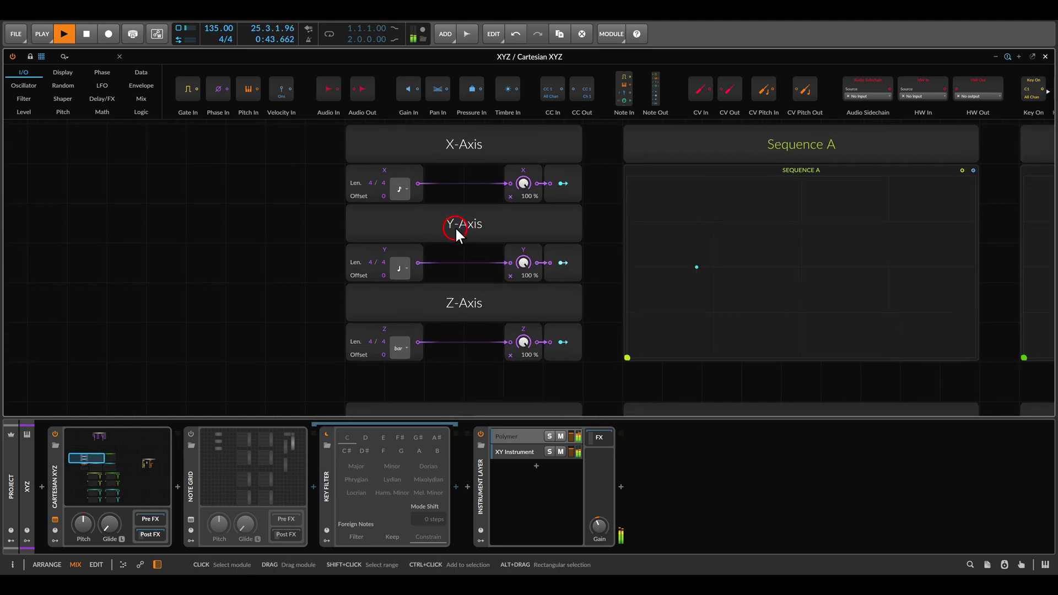
Check the timebase choices of the X, Y and Z phase modules.
{"action": "left_click", "coordinate": [401, 188]}
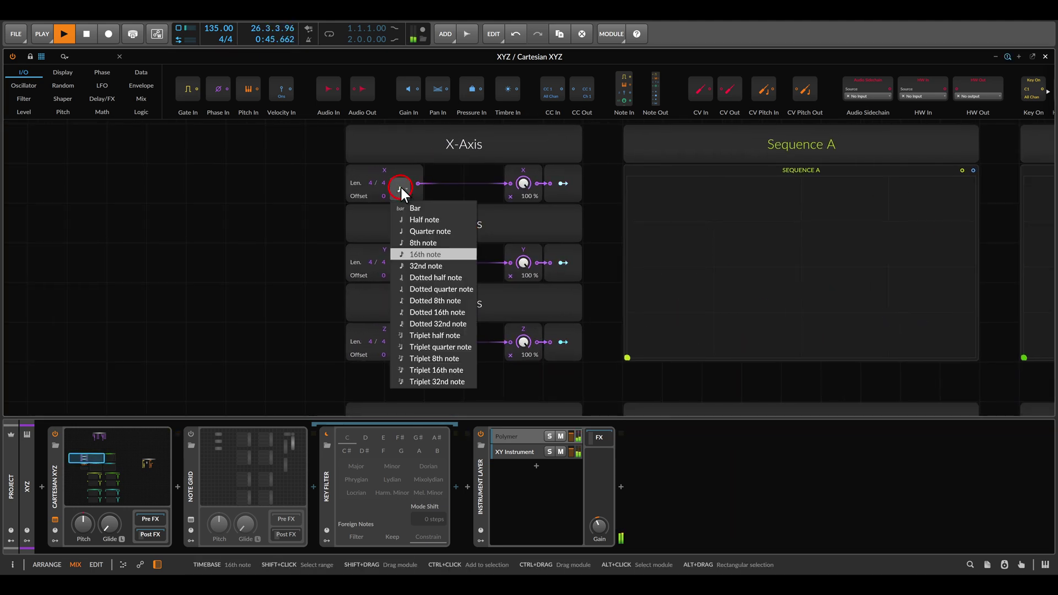
{"action": "left_click", "coordinate": [399, 263]}
{"action": "left_click", "coordinate": [400, 263]}
{"action": "left_click", "coordinate": [400, 263]}
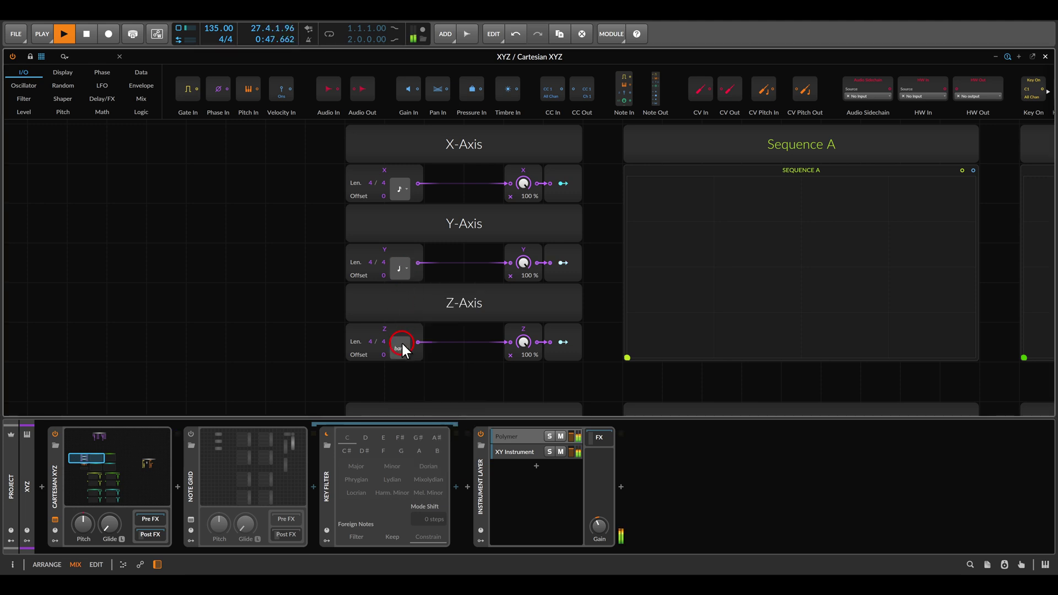
{"action": "left_click", "coordinate": [400, 348]}
{"action": "left_click", "coordinate": [400, 348]}
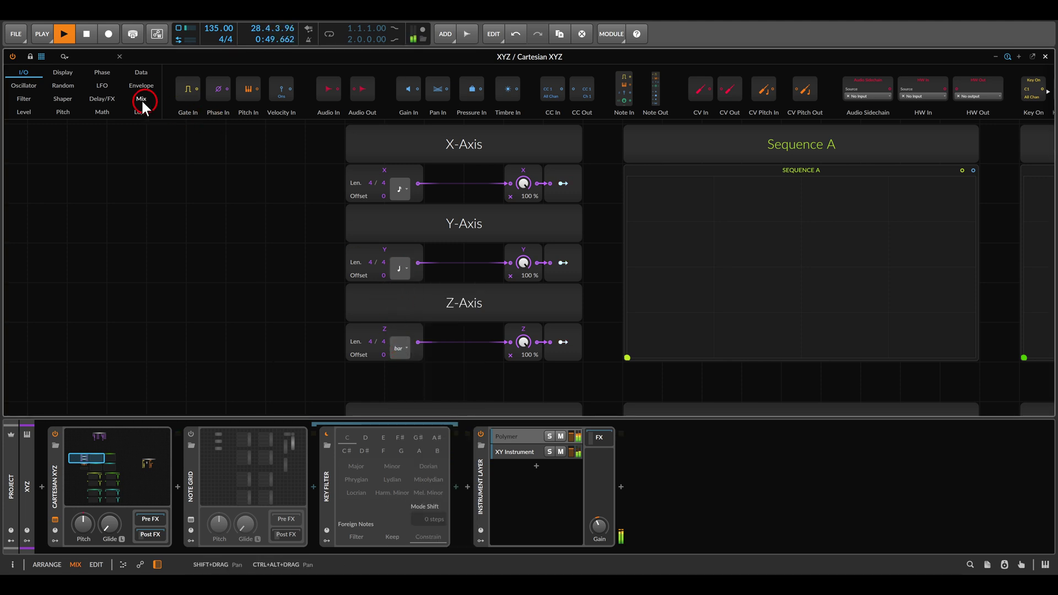
Set the X-Axis timebase to 8th note and insert an Ø Mirror module directly after the X phase module.
{"action": "left_click", "coordinate": [100, 73]}
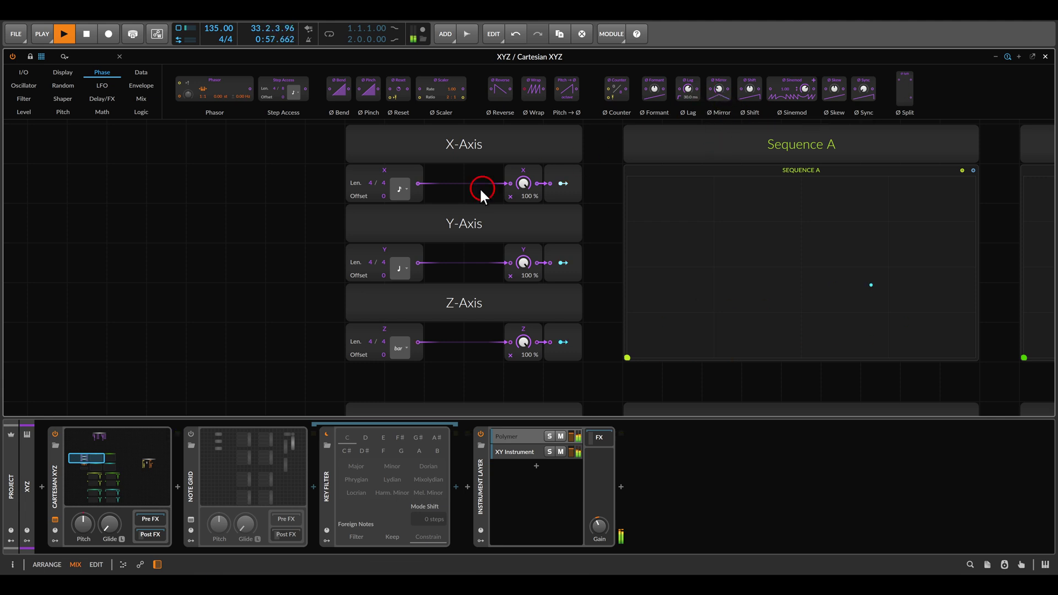
{"action": "left_click", "coordinate": [399, 189]}
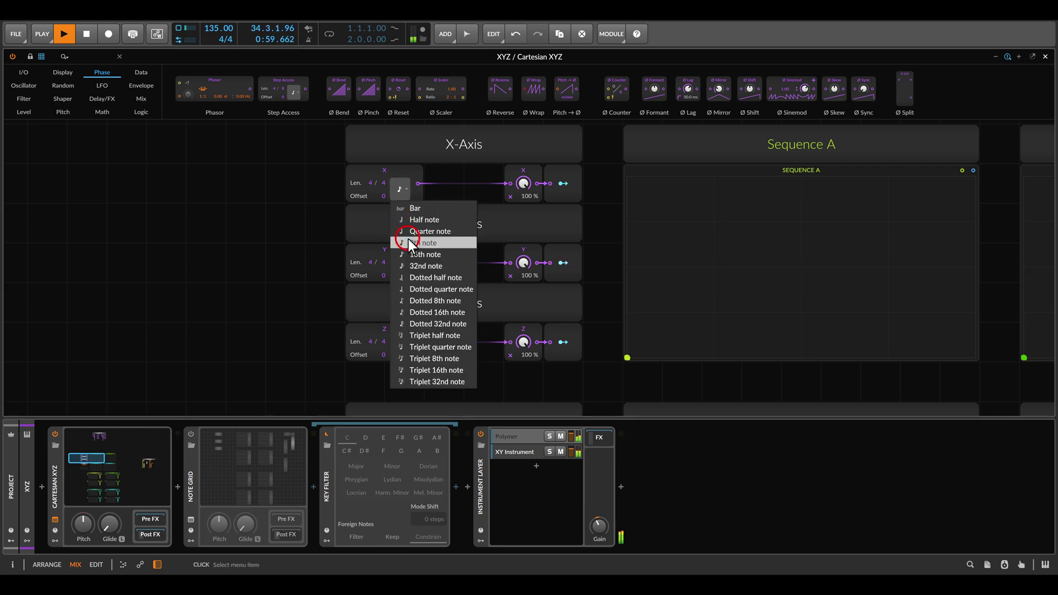
{"action": "left_click_drag", "start_coordinate": [408, 243], "coordinate": [409, 243]}
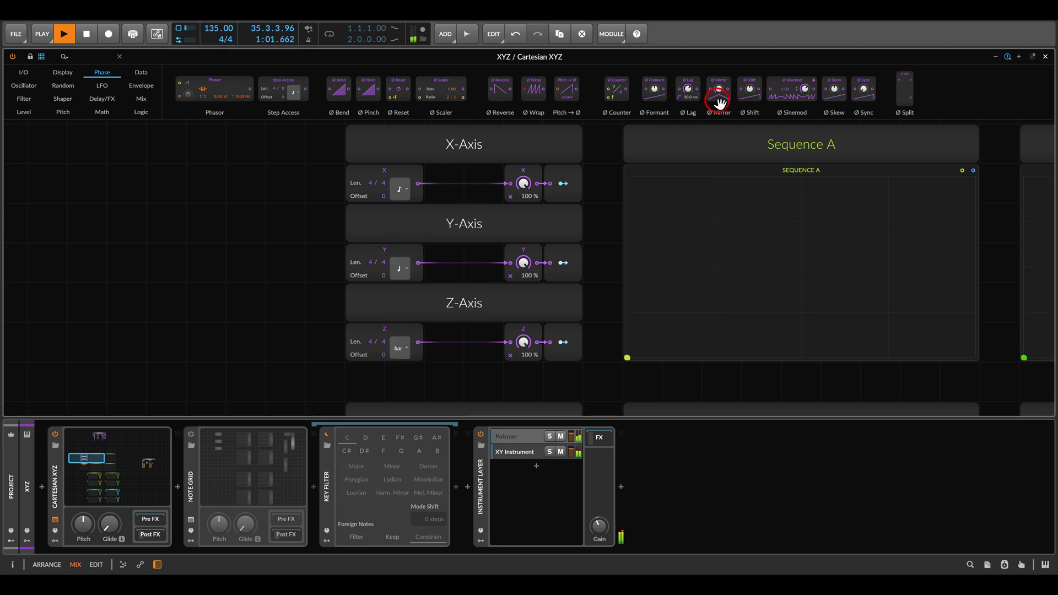
{"action": "left_click_drag", "start_coordinate": [719, 98], "coordinate": [421, 190]}
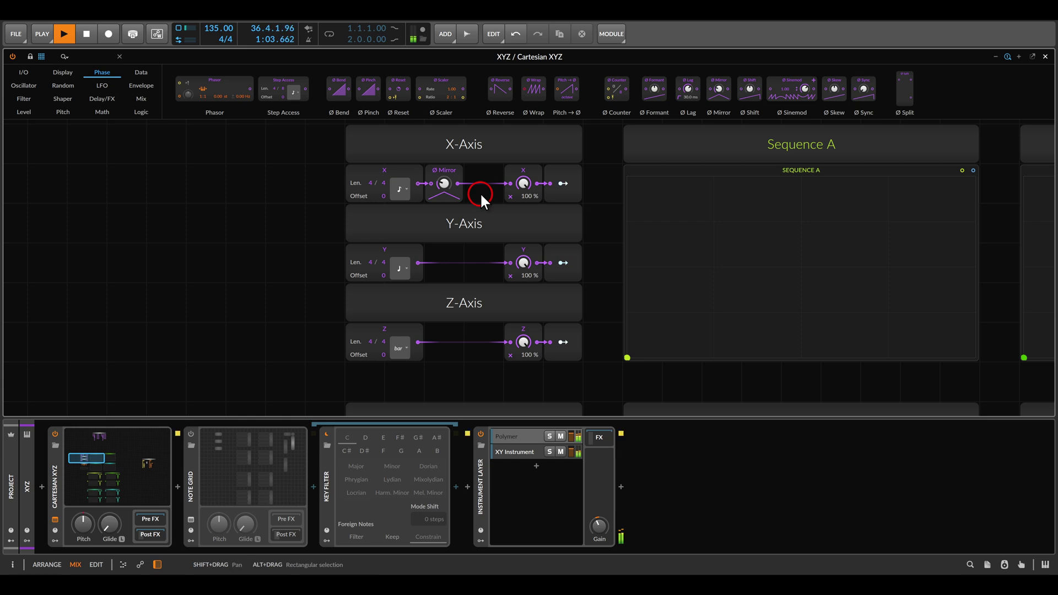
Watch the XY displays of Sequences A to D during playback and compare them with the axis modules.
{"action": "key", "text": "minus"}
{"action": "left_click_drag", "start_coordinate": [679, 248], "coordinate": [511, 181]}
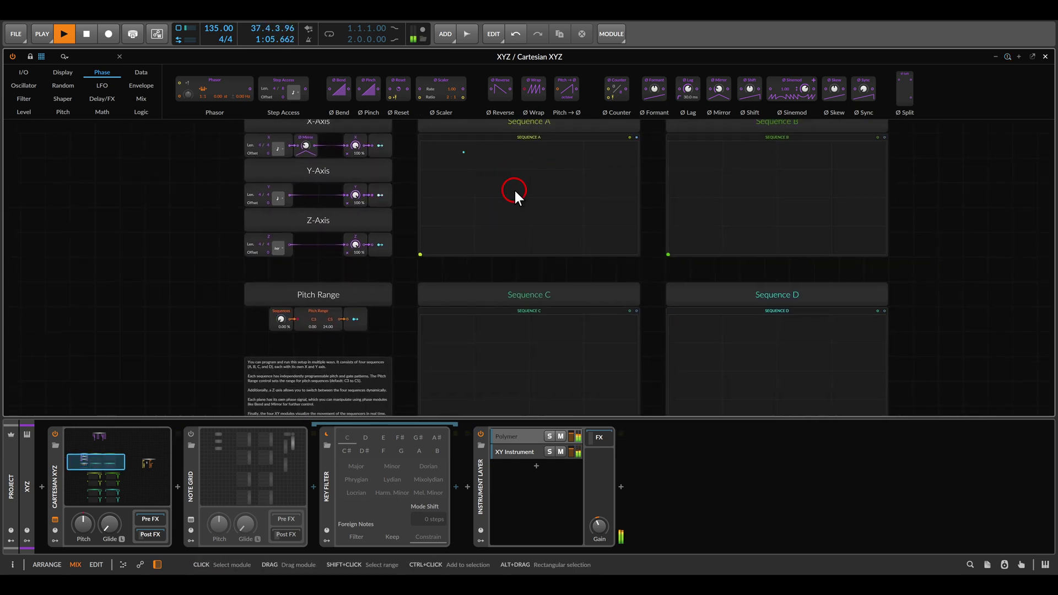
{"action": "scroll", "coordinate": [579, 193], "scroll_direction": "down", "scroll_amount": 2}
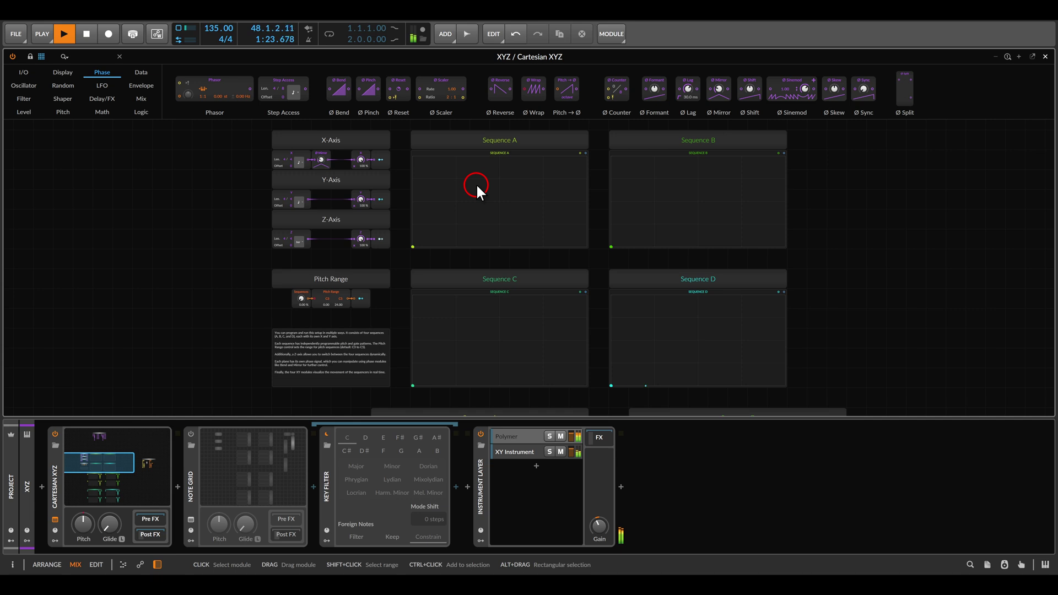
{"action": "left_click_drag", "start_coordinate": [353, 172], "coordinate": [435, 201]}
{"action": "scroll", "coordinate": [396, 211], "scroll_direction": "up", "scroll_amount": 3}
{"action": "left_click_drag", "start_coordinate": [370, 208], "coordinate": [572, 269]}
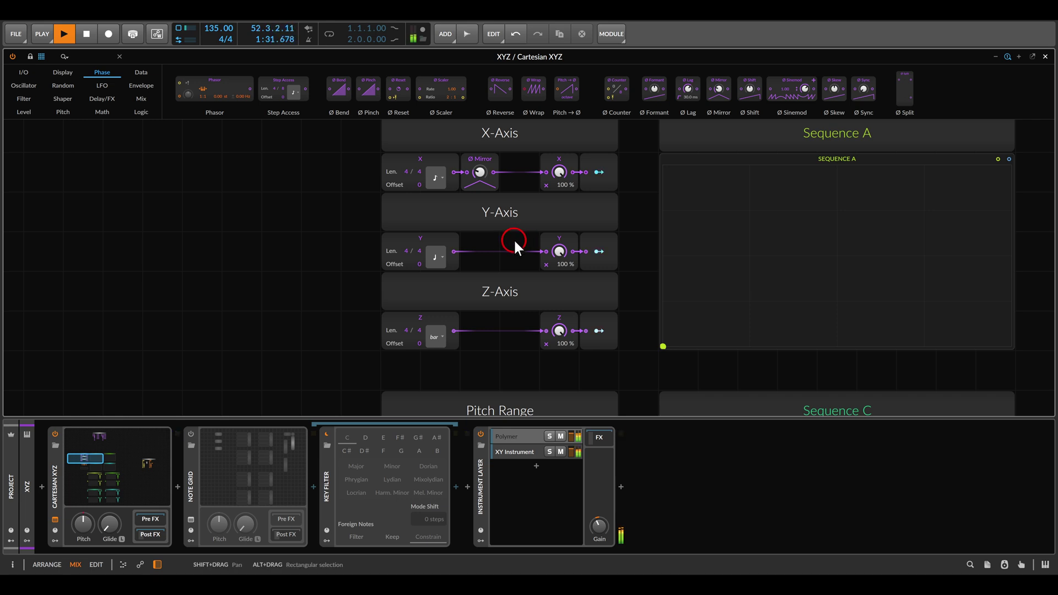
Close the XYZ grid, unmute the Bass track and open its Cartesian XYZ patch.
{"action": "key", "text": "Escape"}
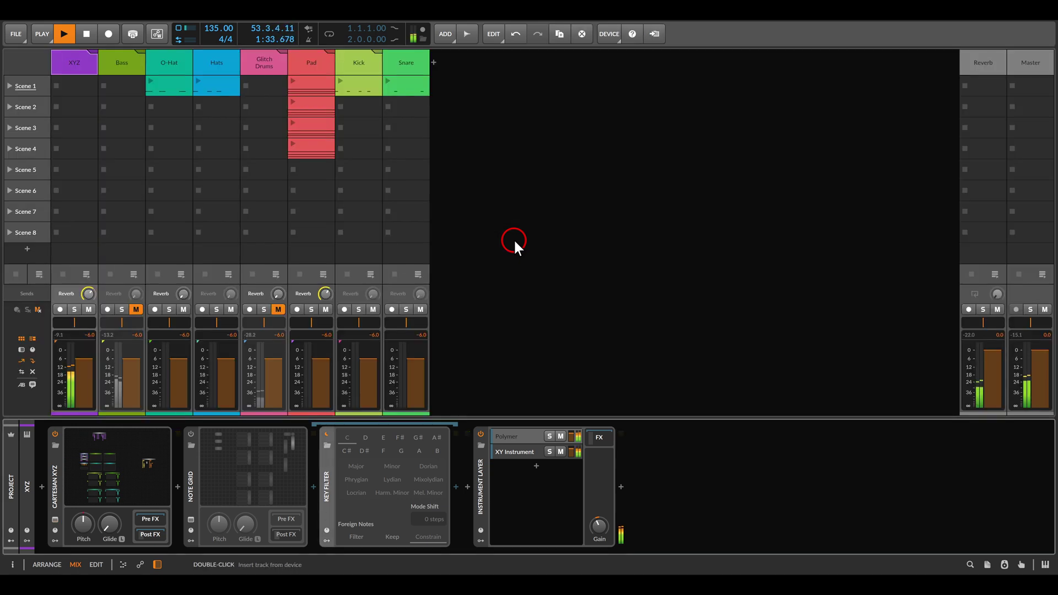
{"action": "left_click", "coordinate": [121, 63]}
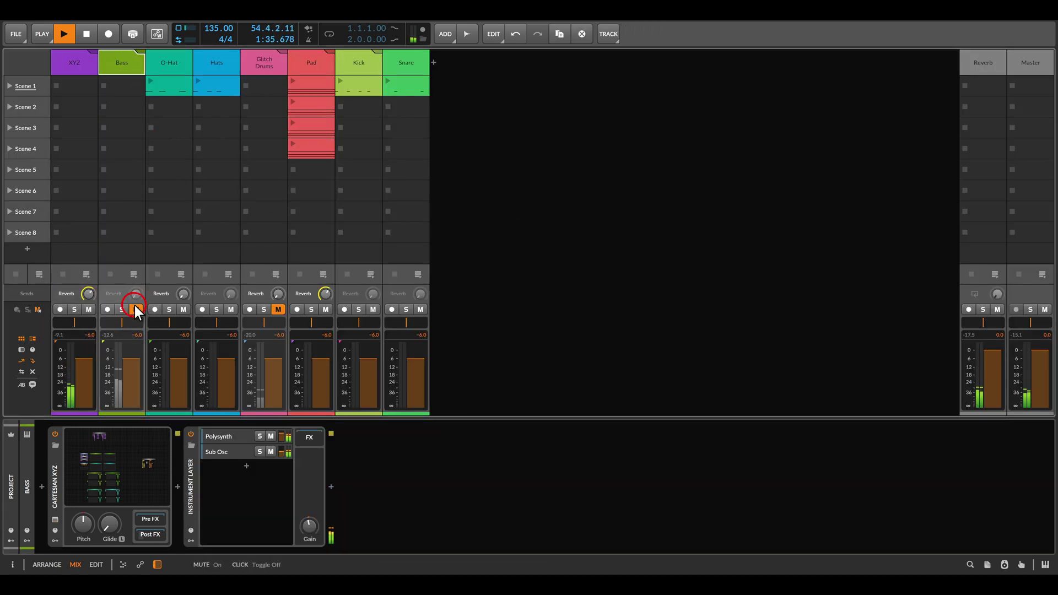
{"action": "left_click", "coordinate": [98, 463]}
{"action": "left_click_drag", "start_coordinate": [215, 226], "coordinate": [524, 286]}
{"action": "left_click_drag", "start_coordinate": [521, 246], "coordinate": [521, 276]}
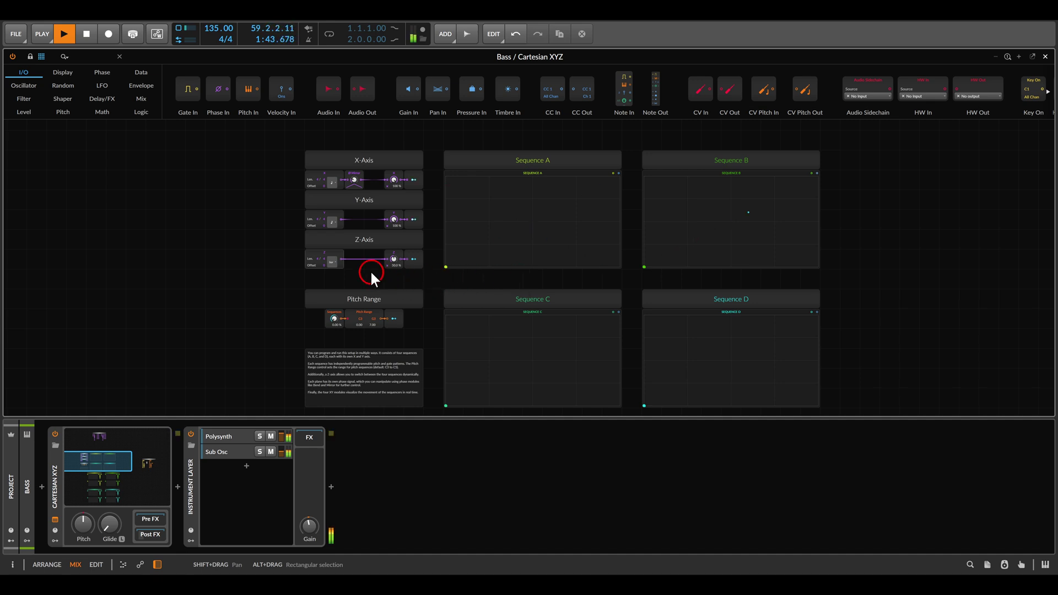
Inspect the X-Axis, Y-Axis and Z-Axis modules of the Bass patch, including the Z-Axis scaling amount.
{"action": "key", "text": "plus"}
{"action": "left_click_drag", "start_coordinate": [246, 230], "coordinate": [482, 316]}
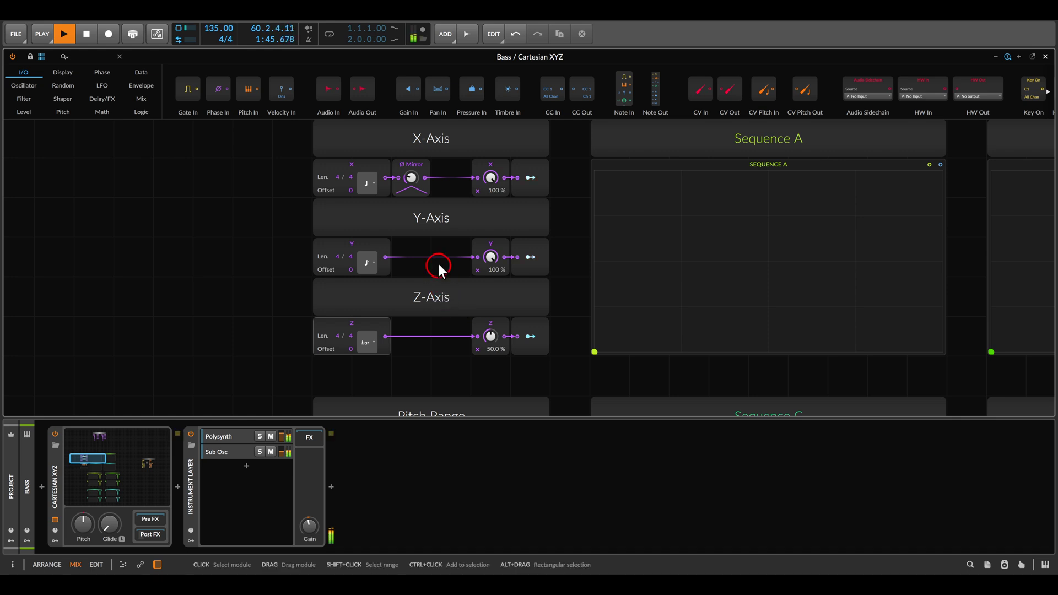
{"action": "left_click", "coordinate": [490, 336]}
{"action": "key", "text": "minus"}
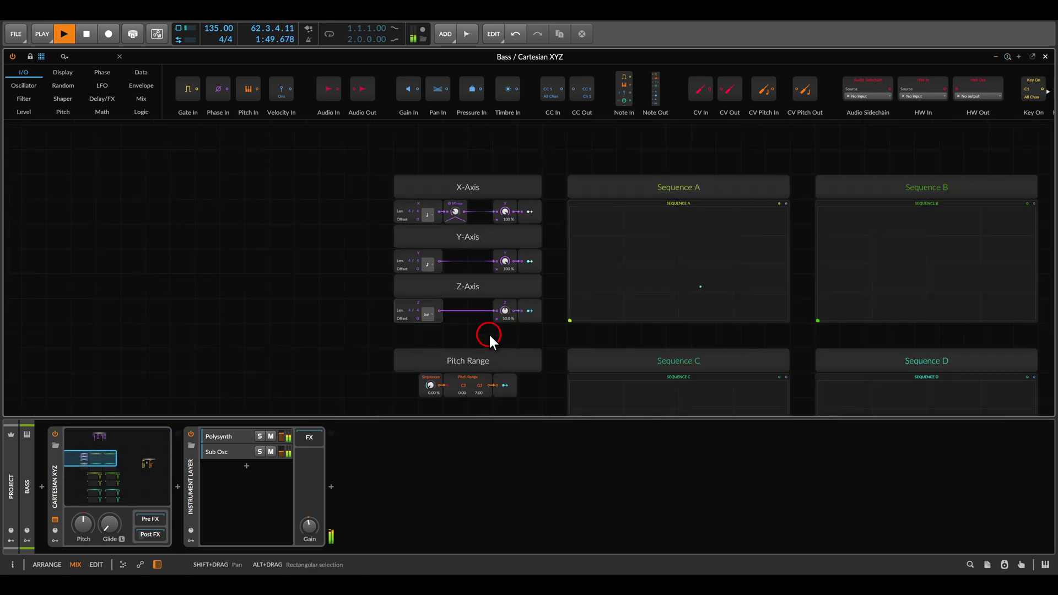
{"action": "left_click_drag", "start_coordinate": [650, 354], "coordinate": [472, 328]}
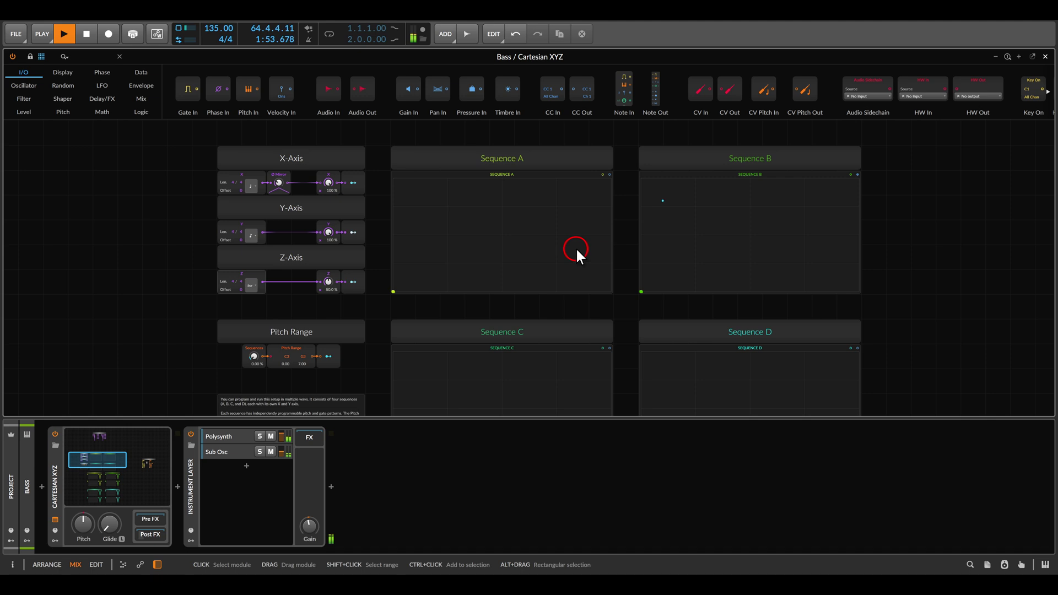
Examine the Bass patch's Outputs block with Z-Gates and Z-Pitch and the pitch and gate grids of Sequences A to D.
{"action": "key", "text": "ctrl+minus"}
{"action": "left_click_drag", "start_coordinate": [732, 342], "coordinate": [307, 285]}
{"action": "left_click_drag", "start_coordinate": [750, 291], "coordinate": [480, 283]}
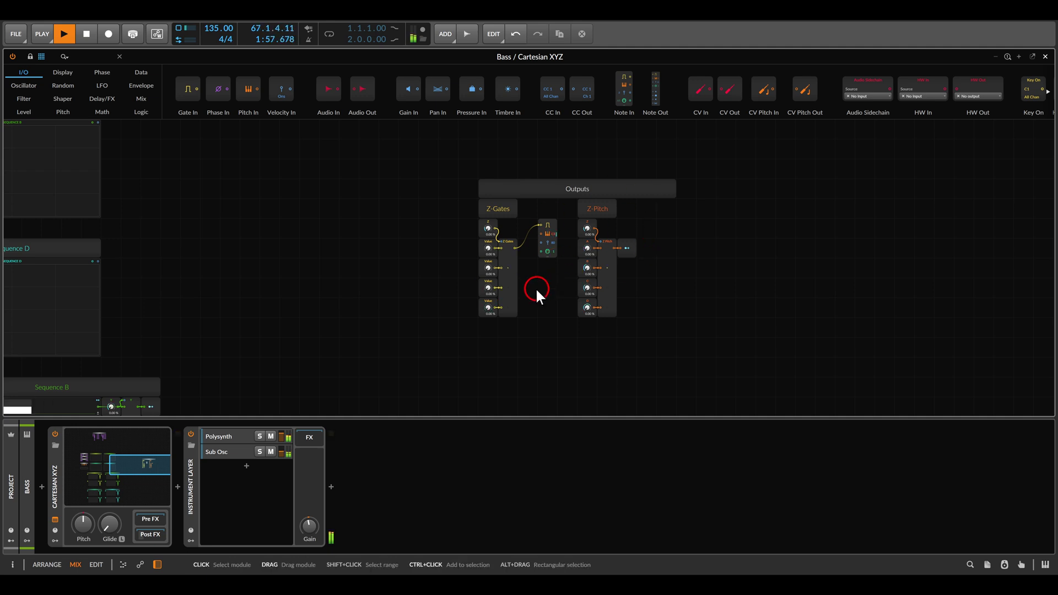
{"action": "left_click_drag", "start_coordinate": [445, 316], "coordinate": [776, 237]}
{"action": "scroll", "coordinate": [464, 256], "scroll_direction": "down", "scroll_amount": 2}
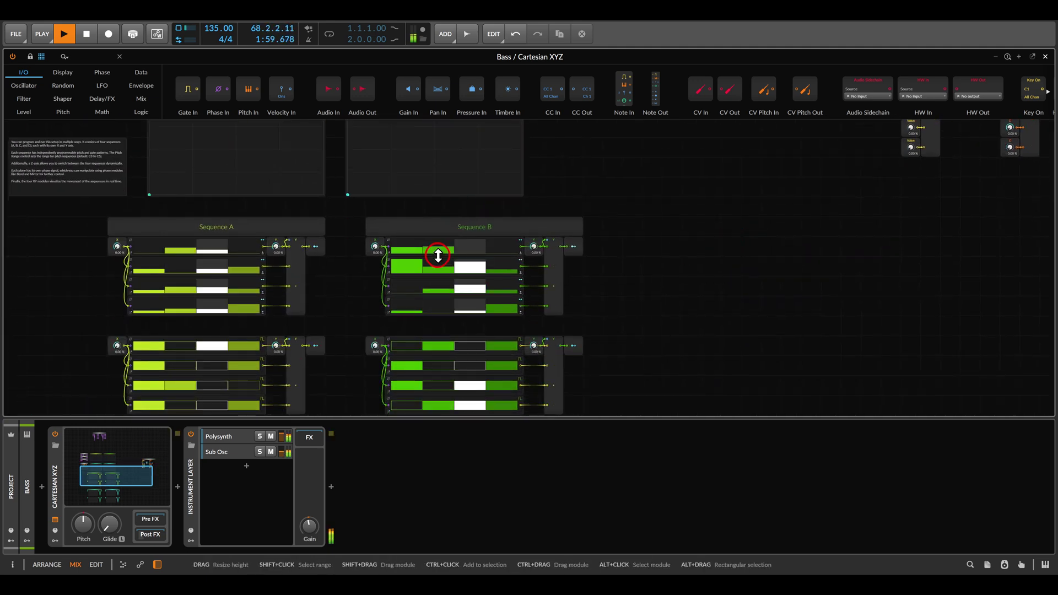
{"action": "left_click_drag", "start_coordinate": [437, 256], "coordinate": [618, 147]}
{"action": "scroll", "coordinate": [533, 230], "scroll_direction": "down", "scroll_amount": 4}
{"action": "scroll", "coordinate": [534, 229], "scroll_direction": "up", "scroll_amount": 1}
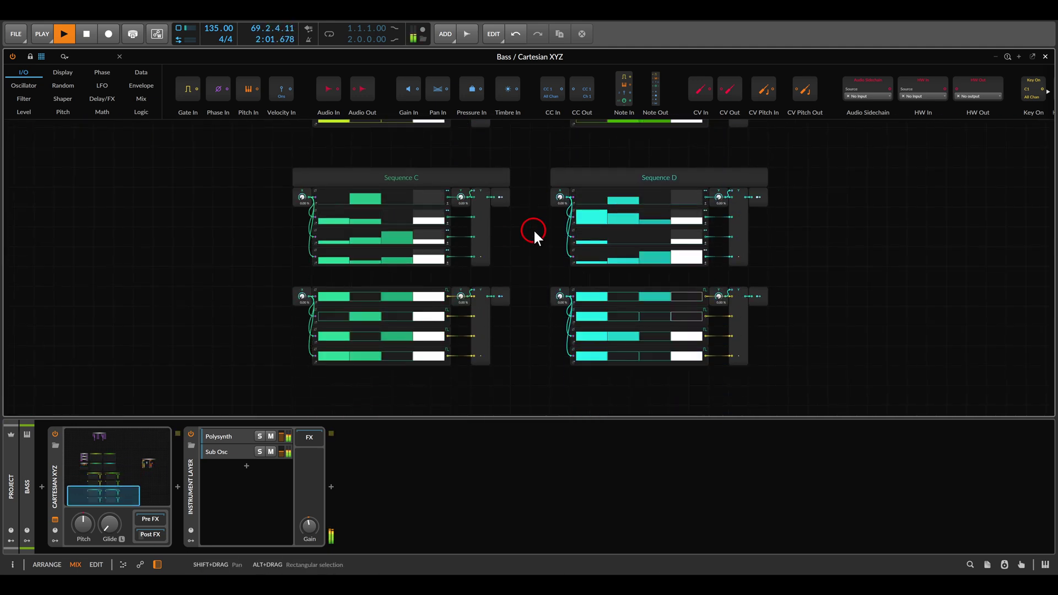
{"action": "scroll", "coordinate": [516, 233], "scroll_direction": "up", "scroll_amount": 1}
{"action": "scroll", "coordinate": [516, 233], "scroll_direction": "up", "scroll_amount": 1}
{"action": "scroll", "coordinate": [516, 233], "scroll_direction": "up", "scroll_amount": 1}
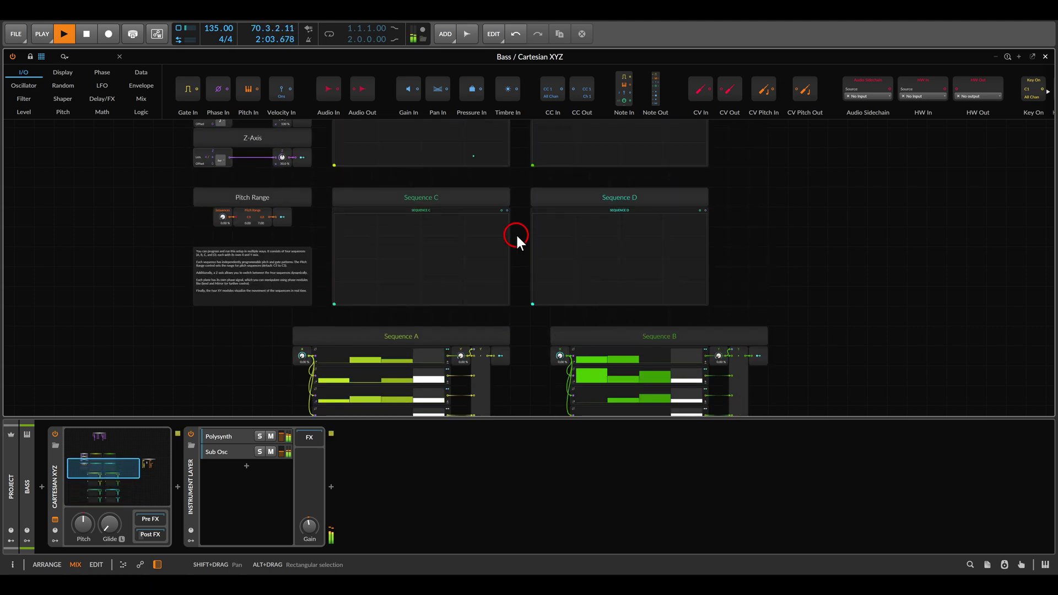
{"action": "scroll", "coordinate": [515, 233], "scroll_direction": "up", "scroll_amount": 1}
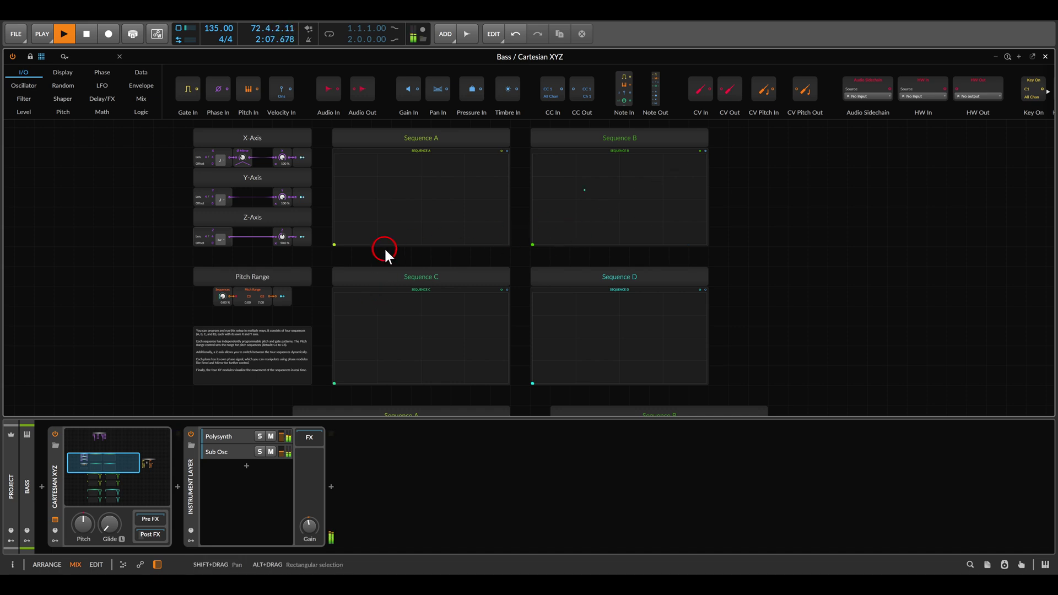
Review the Bass patch's XY displays and sequence grids once more during playback, finishing by closing the grid editor.
{"action": "left_click_drag", "start_coordinate": [389, 250], "coordinate": [593, 213]}
{"action": "key", "text": "plus"}
{"action": "scroll", "coordinate": [586, 255], "scroll_direction": "down", "scroll_amount": 2}
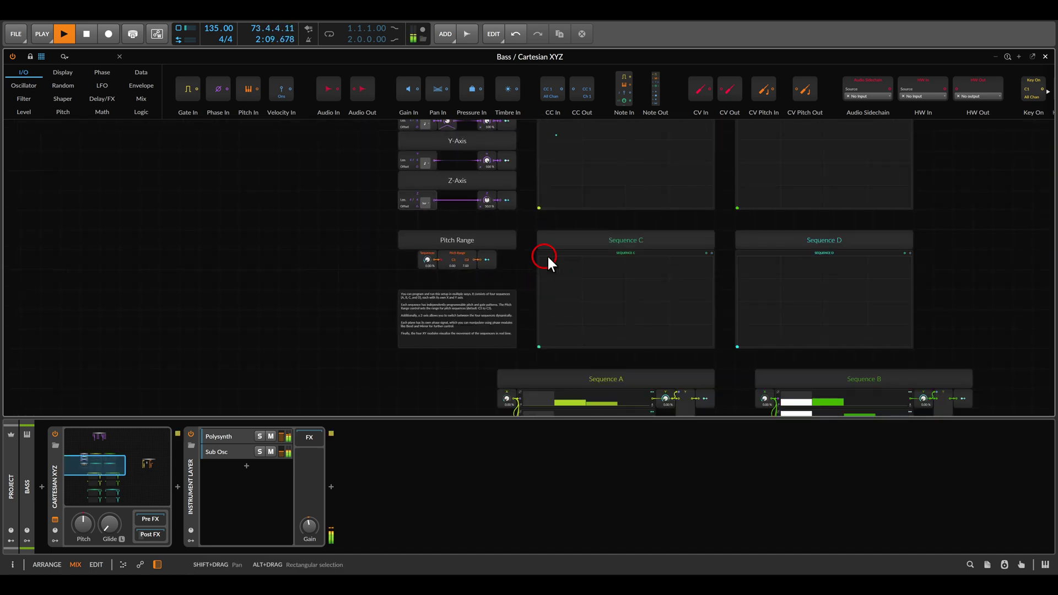
{"action": "scroll", "coordinate": [668, 278], "scroll_direction": "right", "scroll_amount": 3}
{"action": "scroll", "coordinate": [606, 301], "scroll_direction": "down", "scroll_amount": 1}
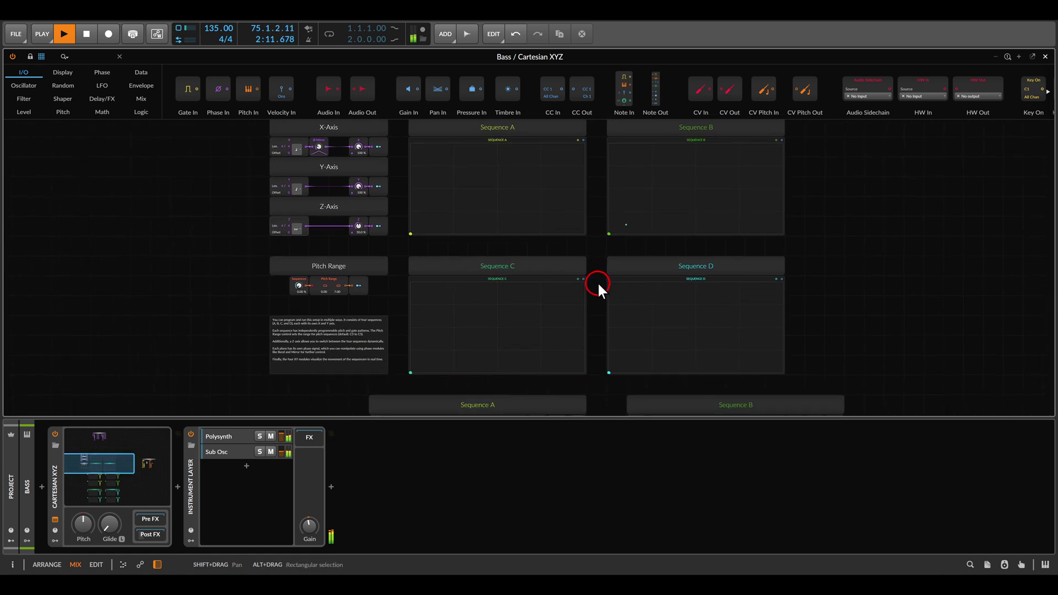
{"action": "scroll", "coordinate": [598, 276], "scroll_direction": "down", "scroll_amount": 8}
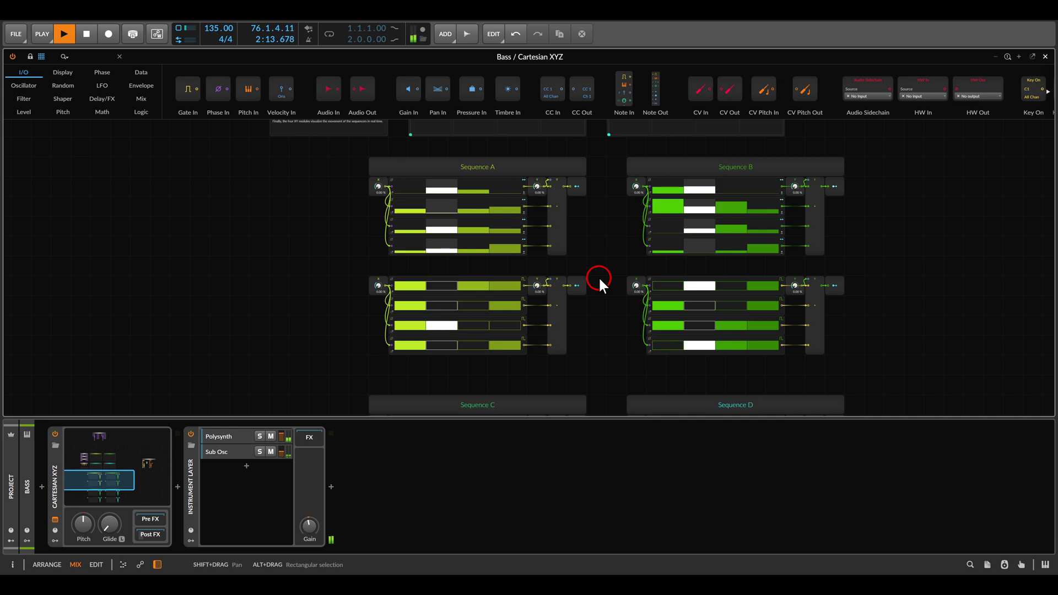
{"action": "scroll", "coordinate": [598, 276], "scroll_direction": "down", "scroll_amount": 8}
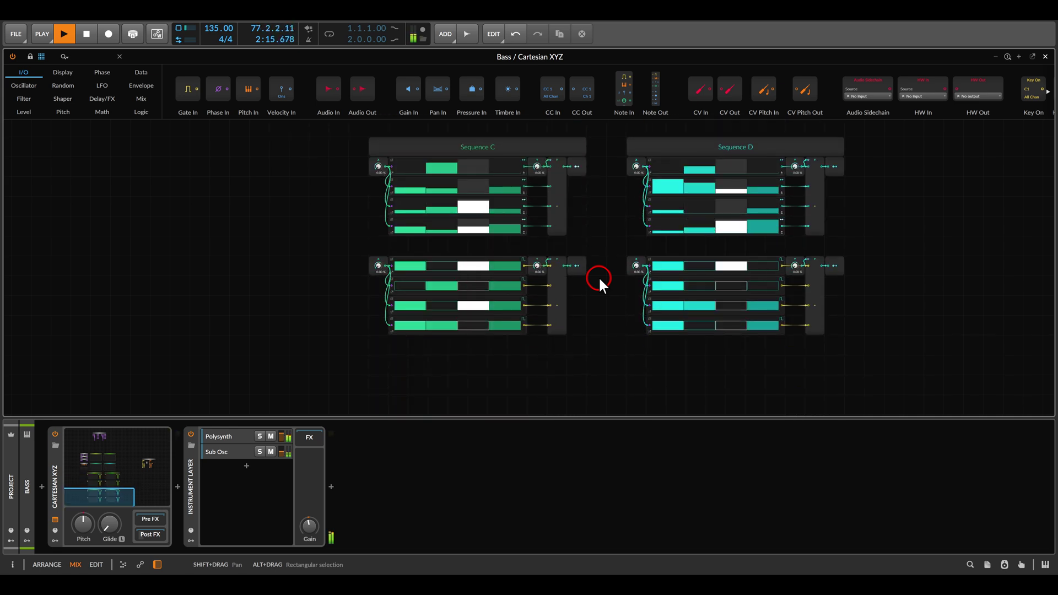
{"action": "scroll", "coordinate": [598, 276], "scroll_direction": "up", "scroll_amount": 10}
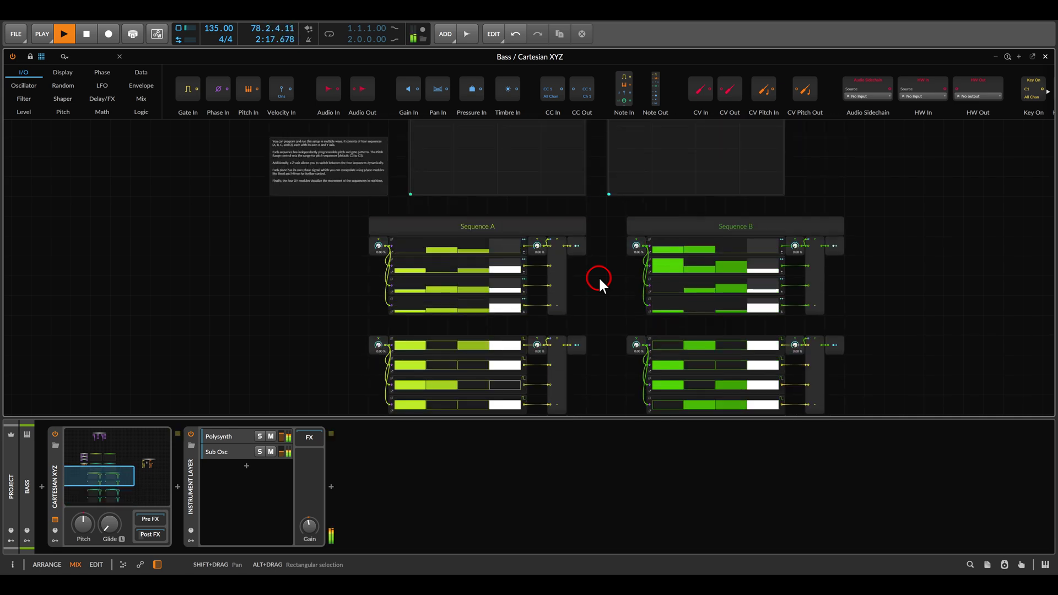
{"action": "scroll", "coordinate": [598, 276], "scroll_direction": "up", "scroll_amount": 3}
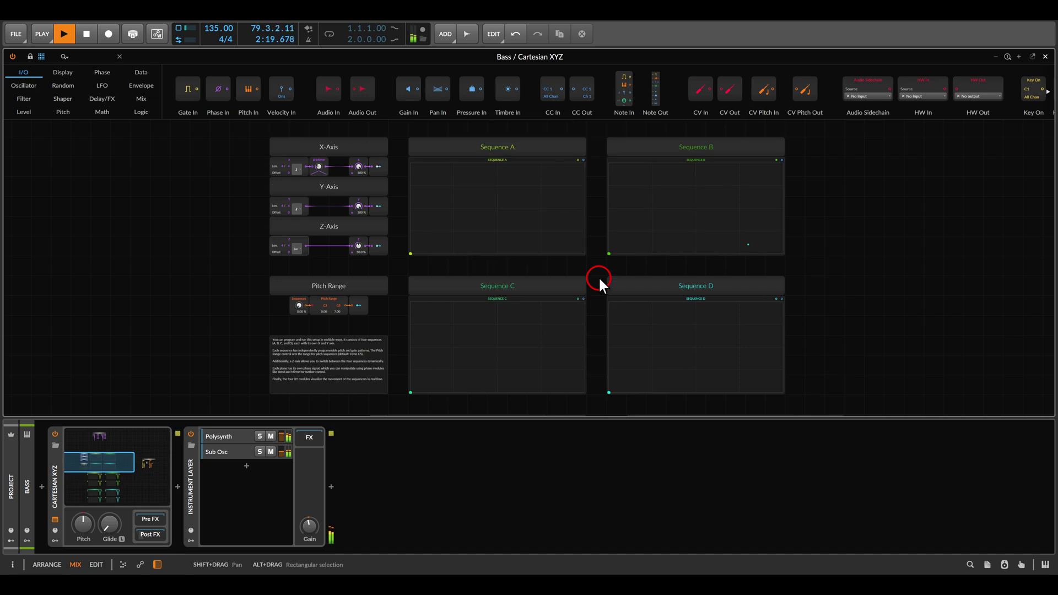
{"action": "key", "text": "Escape"}
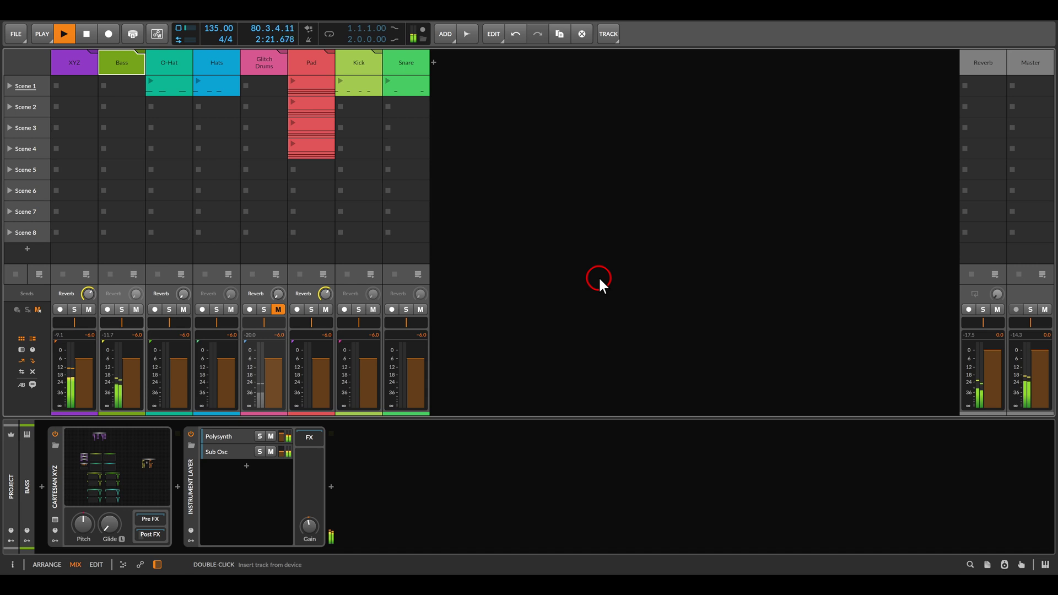